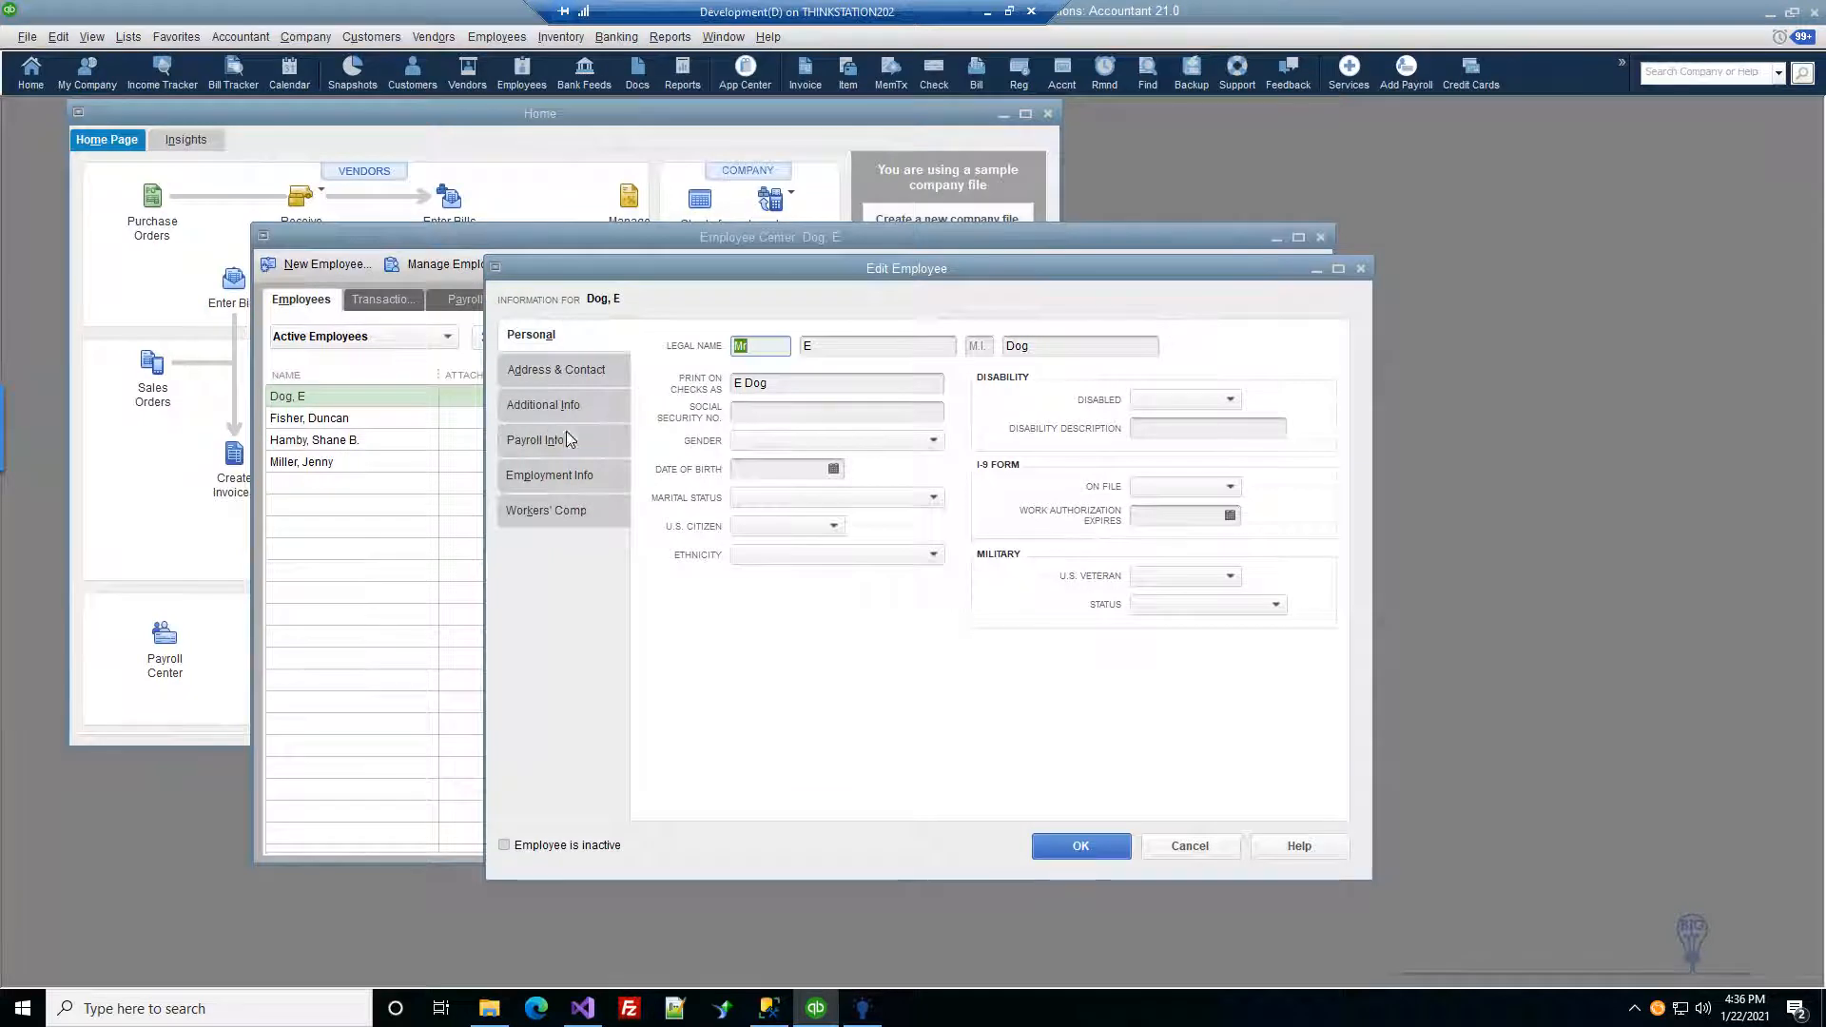
# Step: Examine the open employee's payroll and additional information, including the DDBank1 and DDBank2 custom field definitions, and leave without changes
pyautogui.click(502, 439)
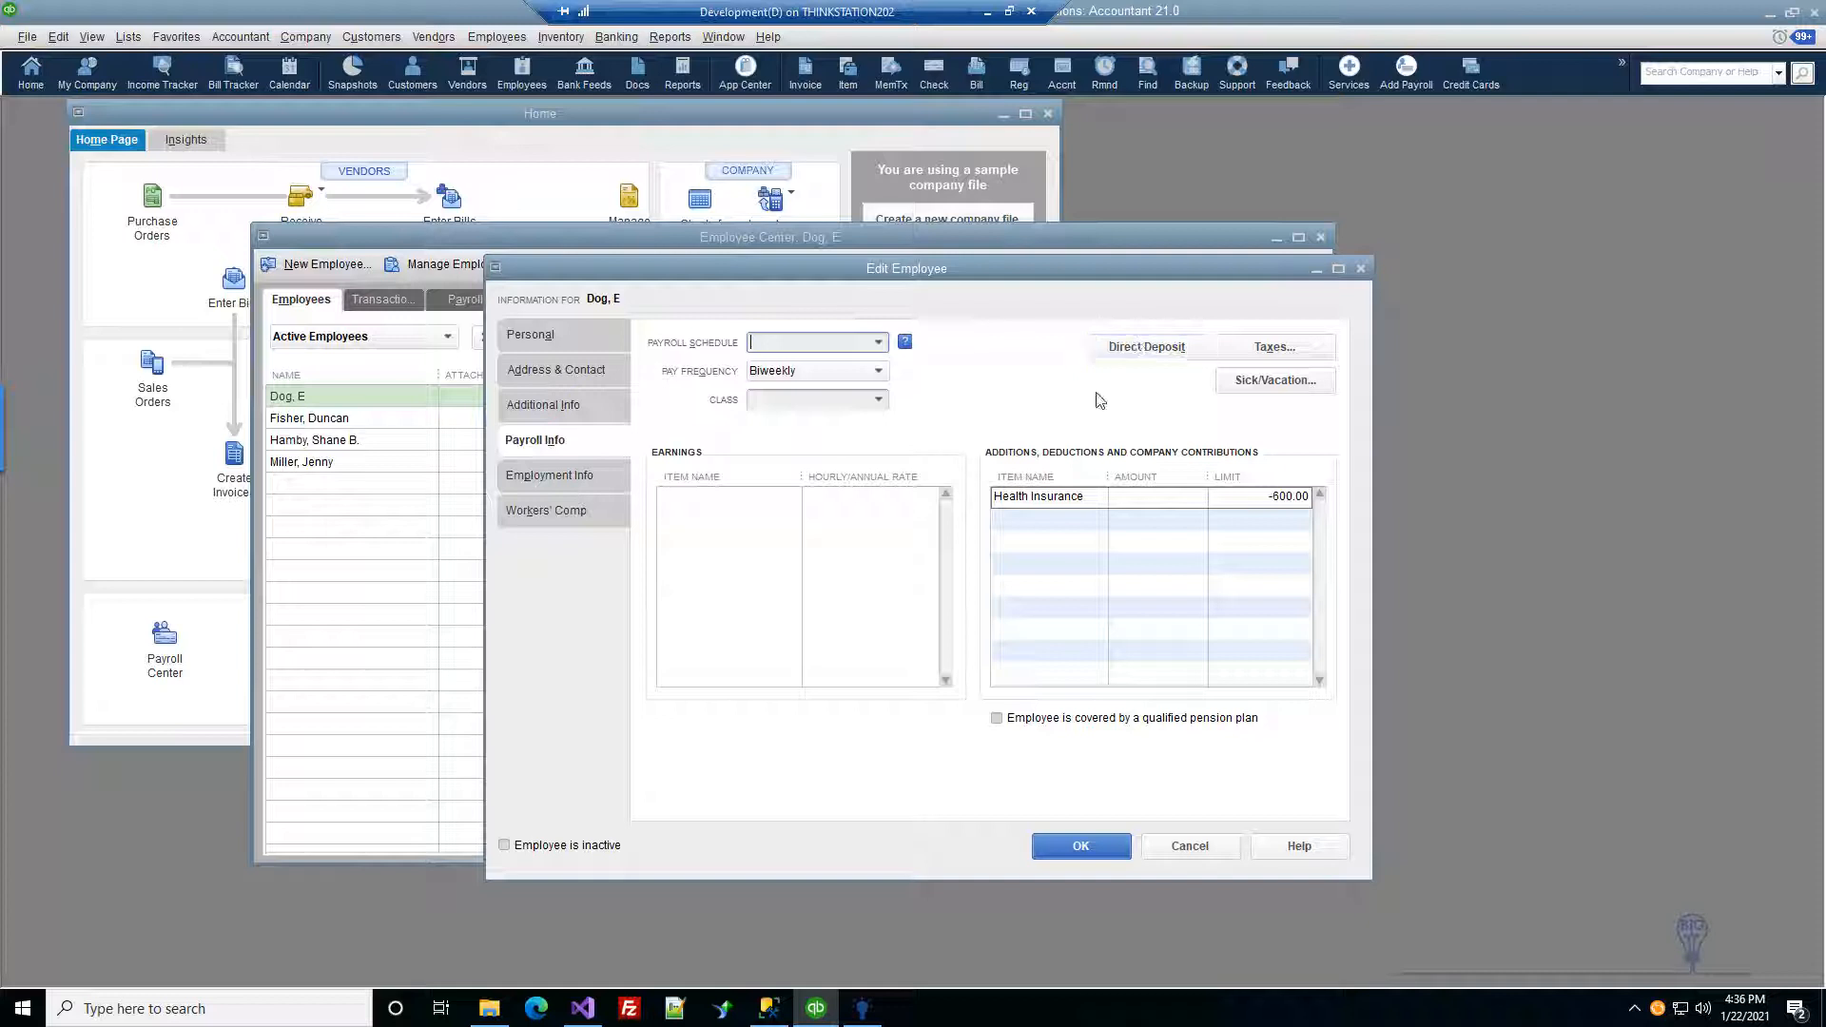
pyautogui.click(561, 405)
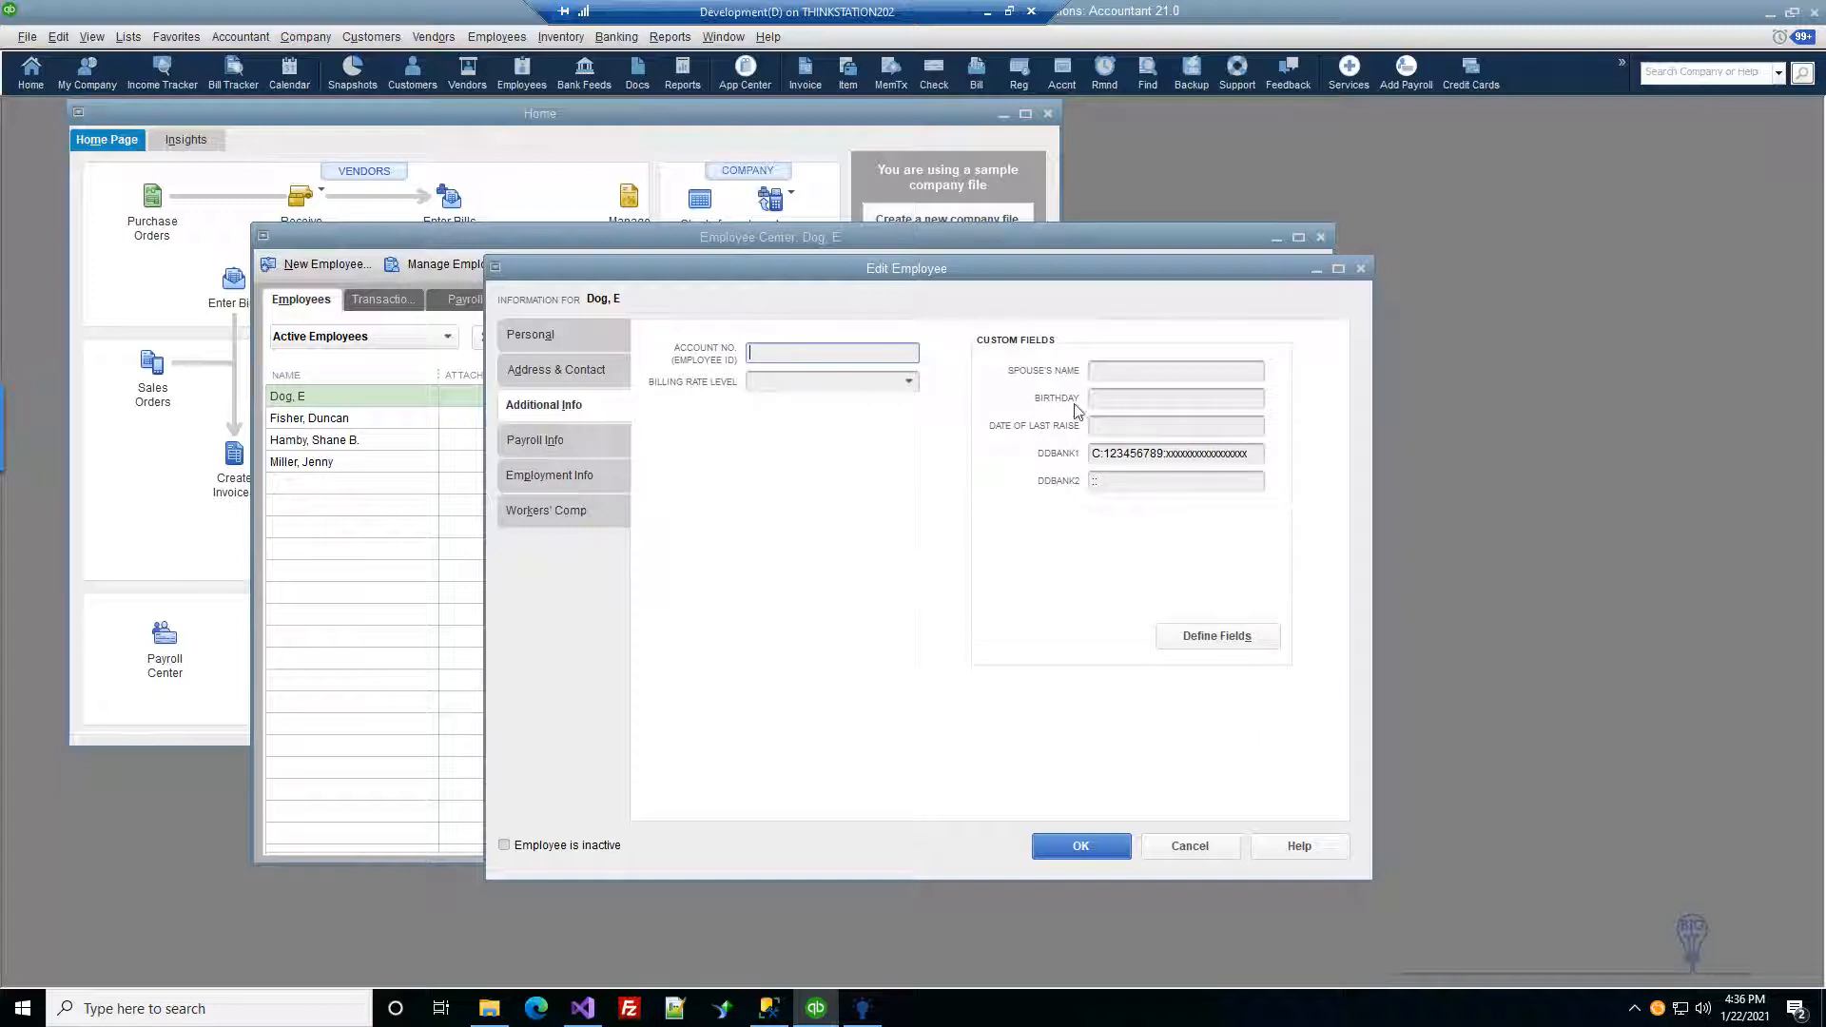
pyautogui.click(1238, 634)
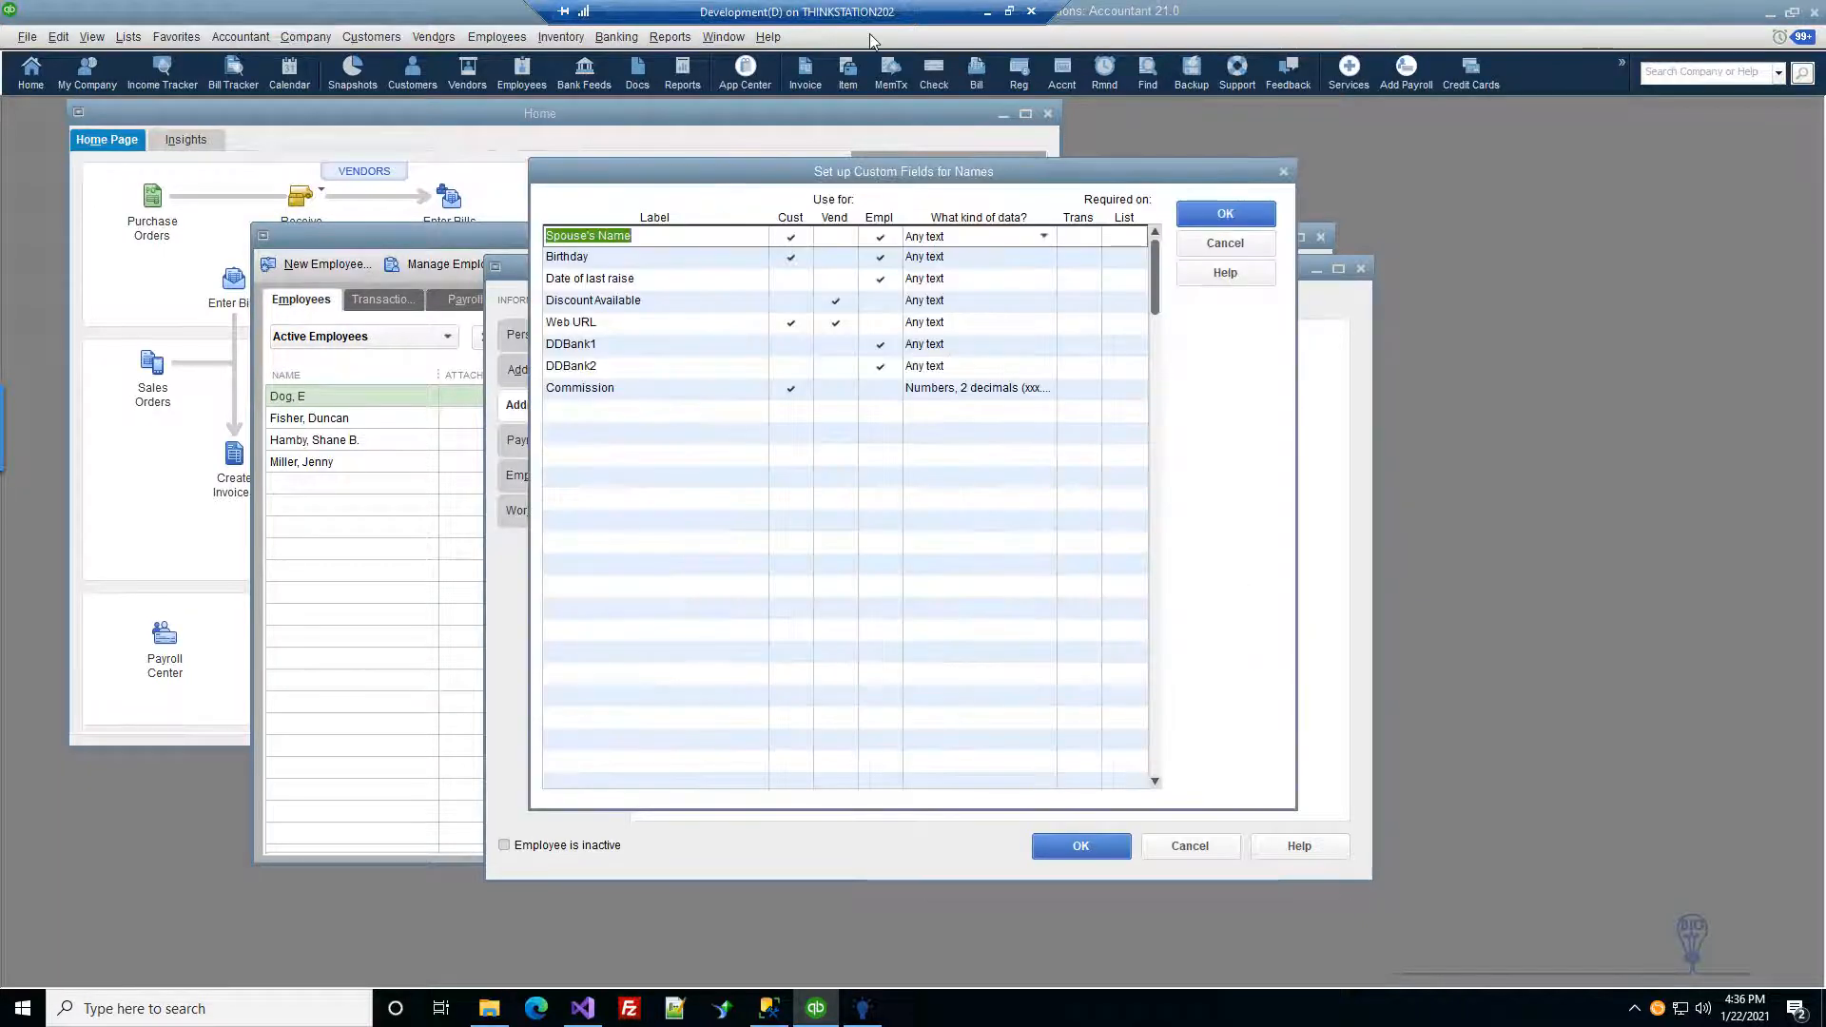
pyautogui.moveTo(937, 174)
pyautogui.mouseDown()
pyautogui.moveTo(953, 171)
pyautogui.moveTo(922, 185)
pyautogui.mouseUp()
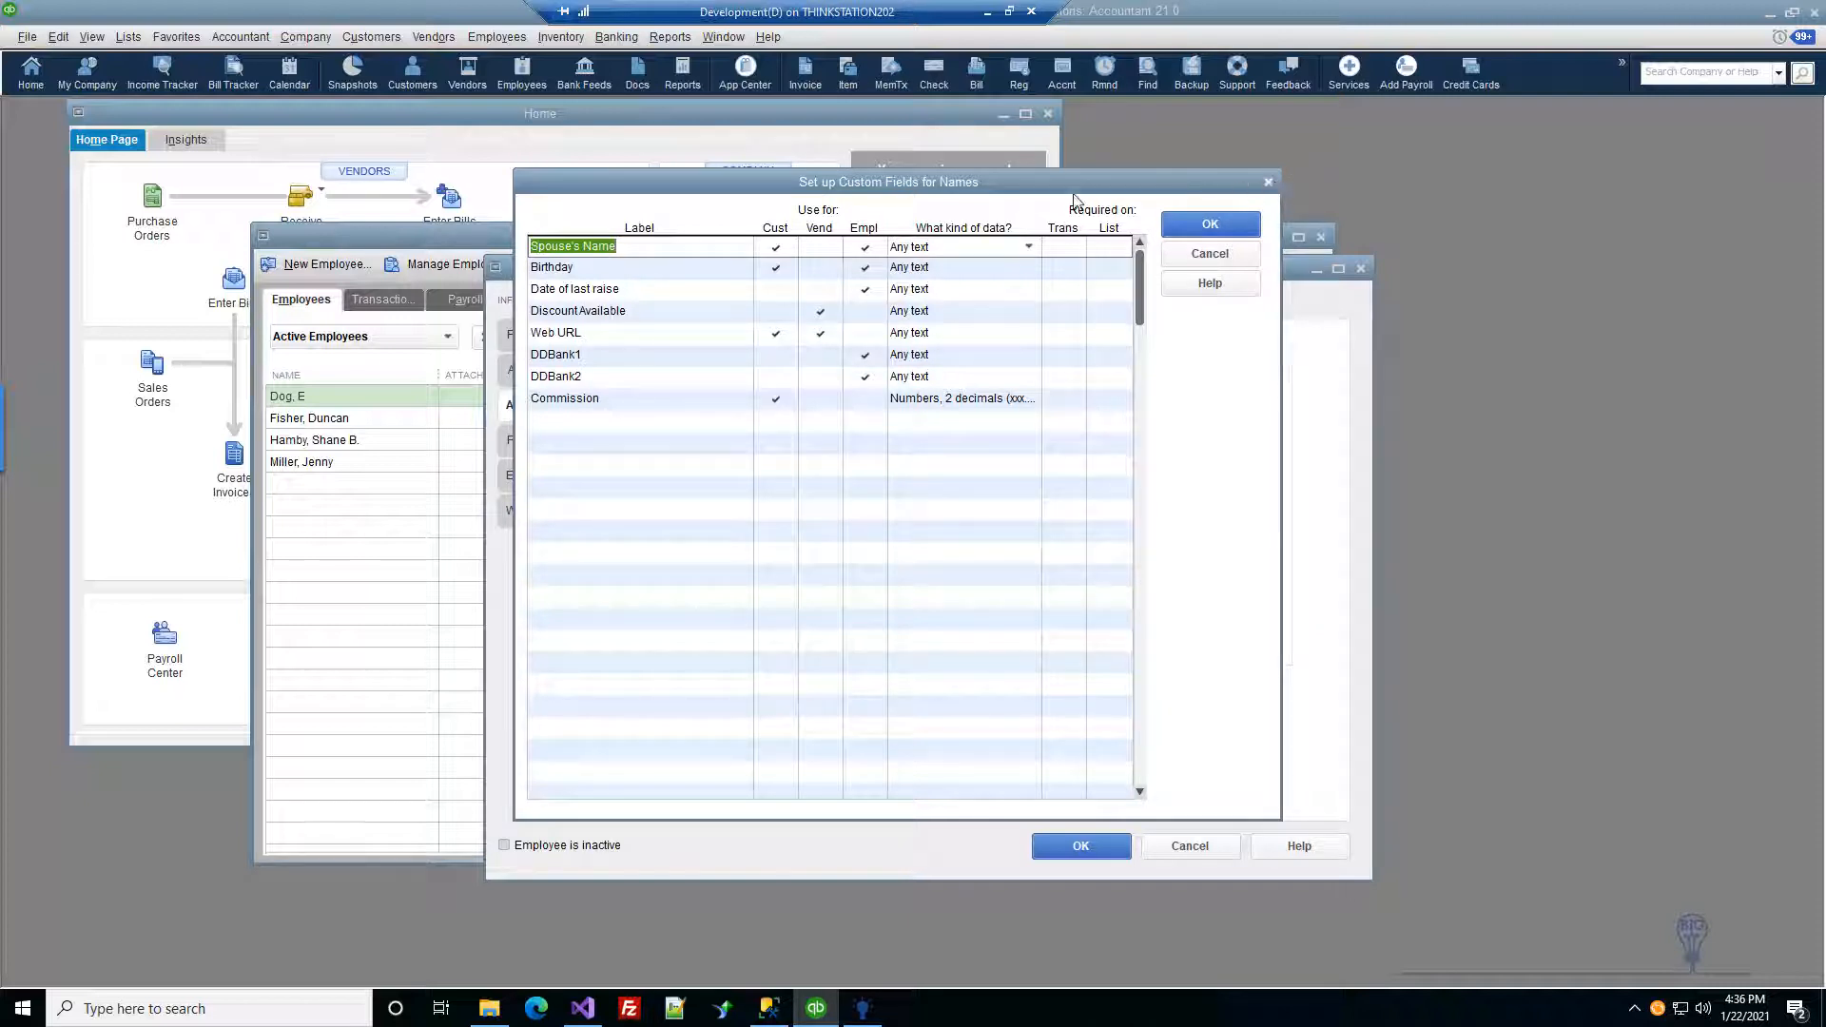
pyautogui.moveTo(1074, 197); pyautogui.dragTo(1638, 365)
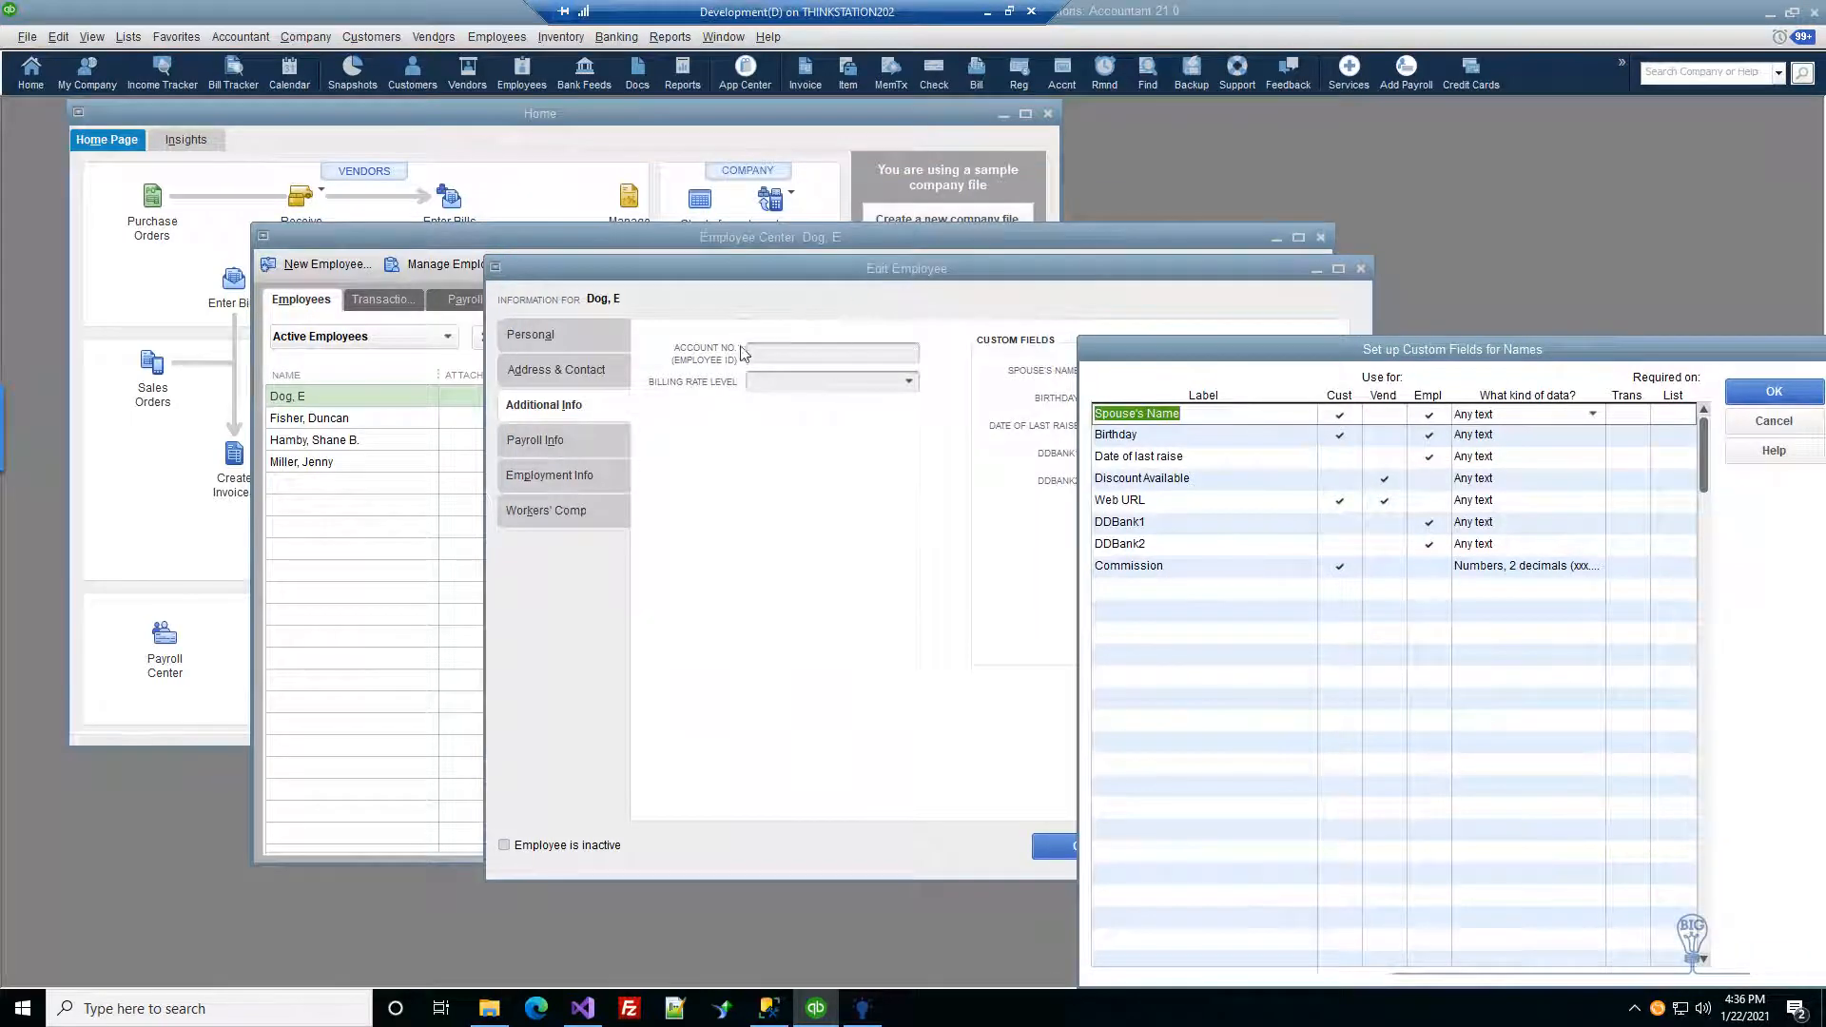
pyautogui.moveTo(1138, 355); pyautogui.dragTo(760, 160)
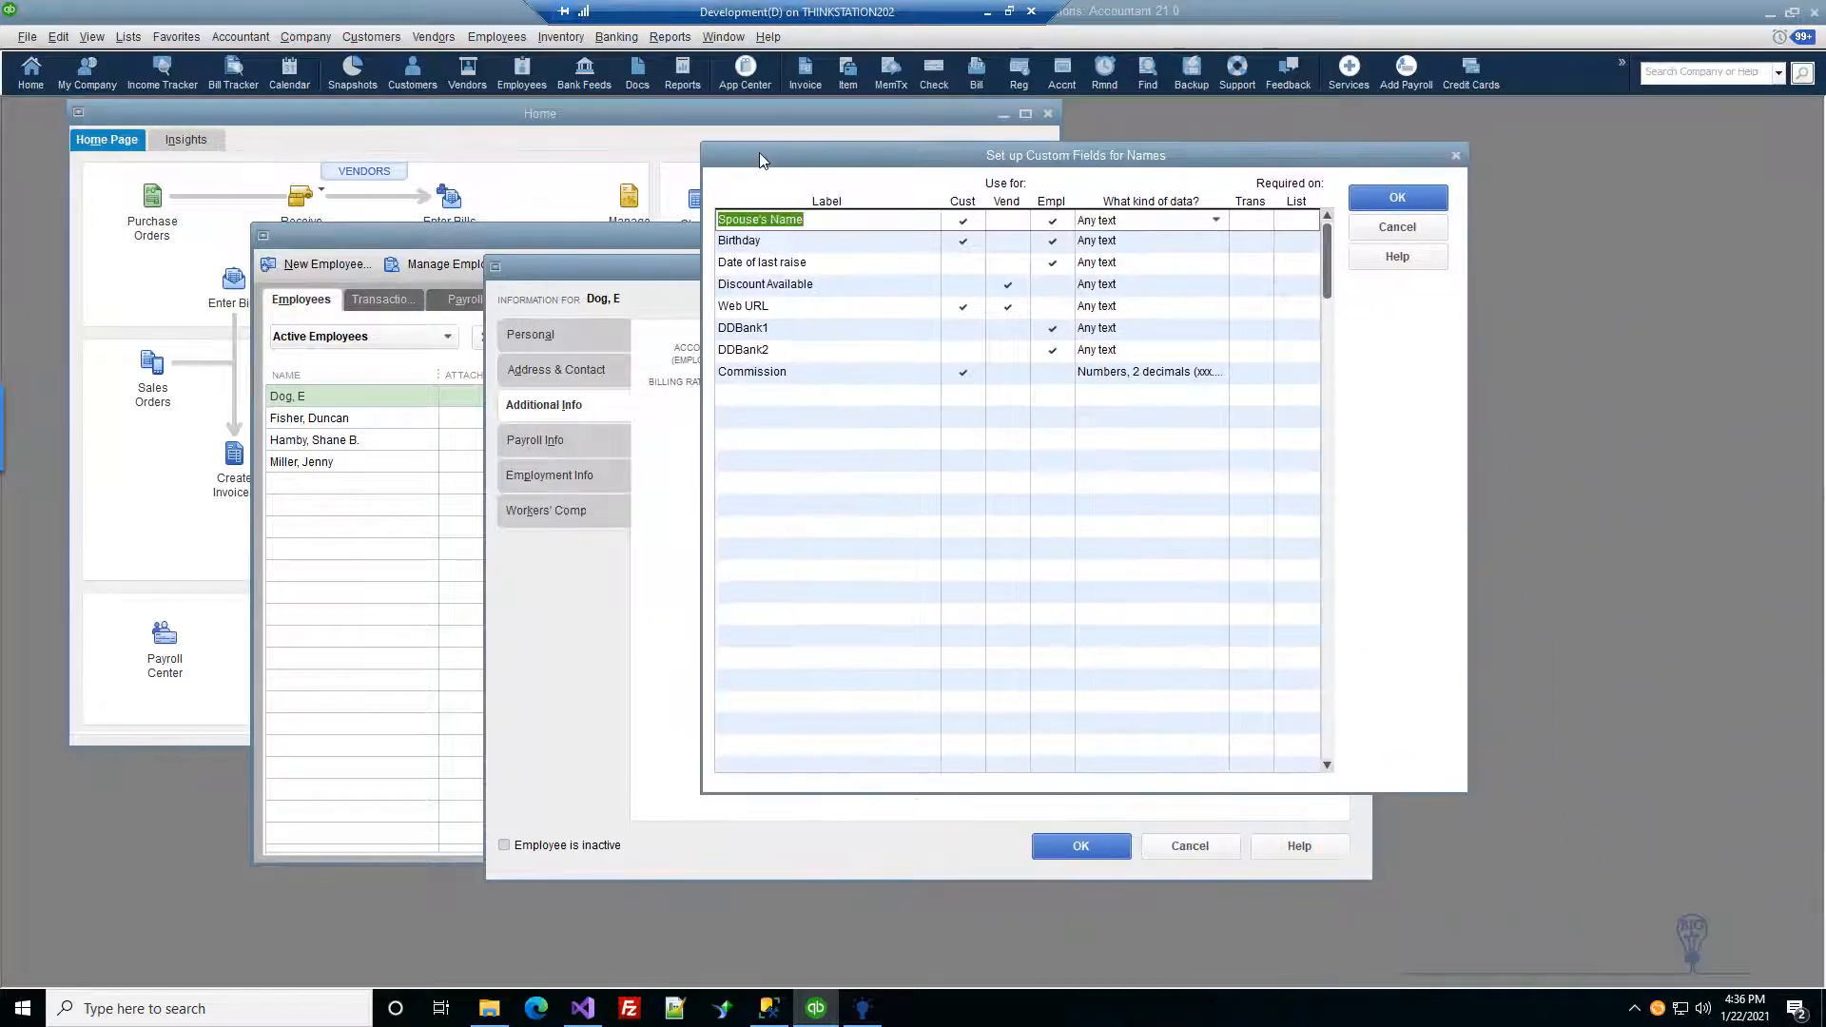
pyautogui.click(809, 333)
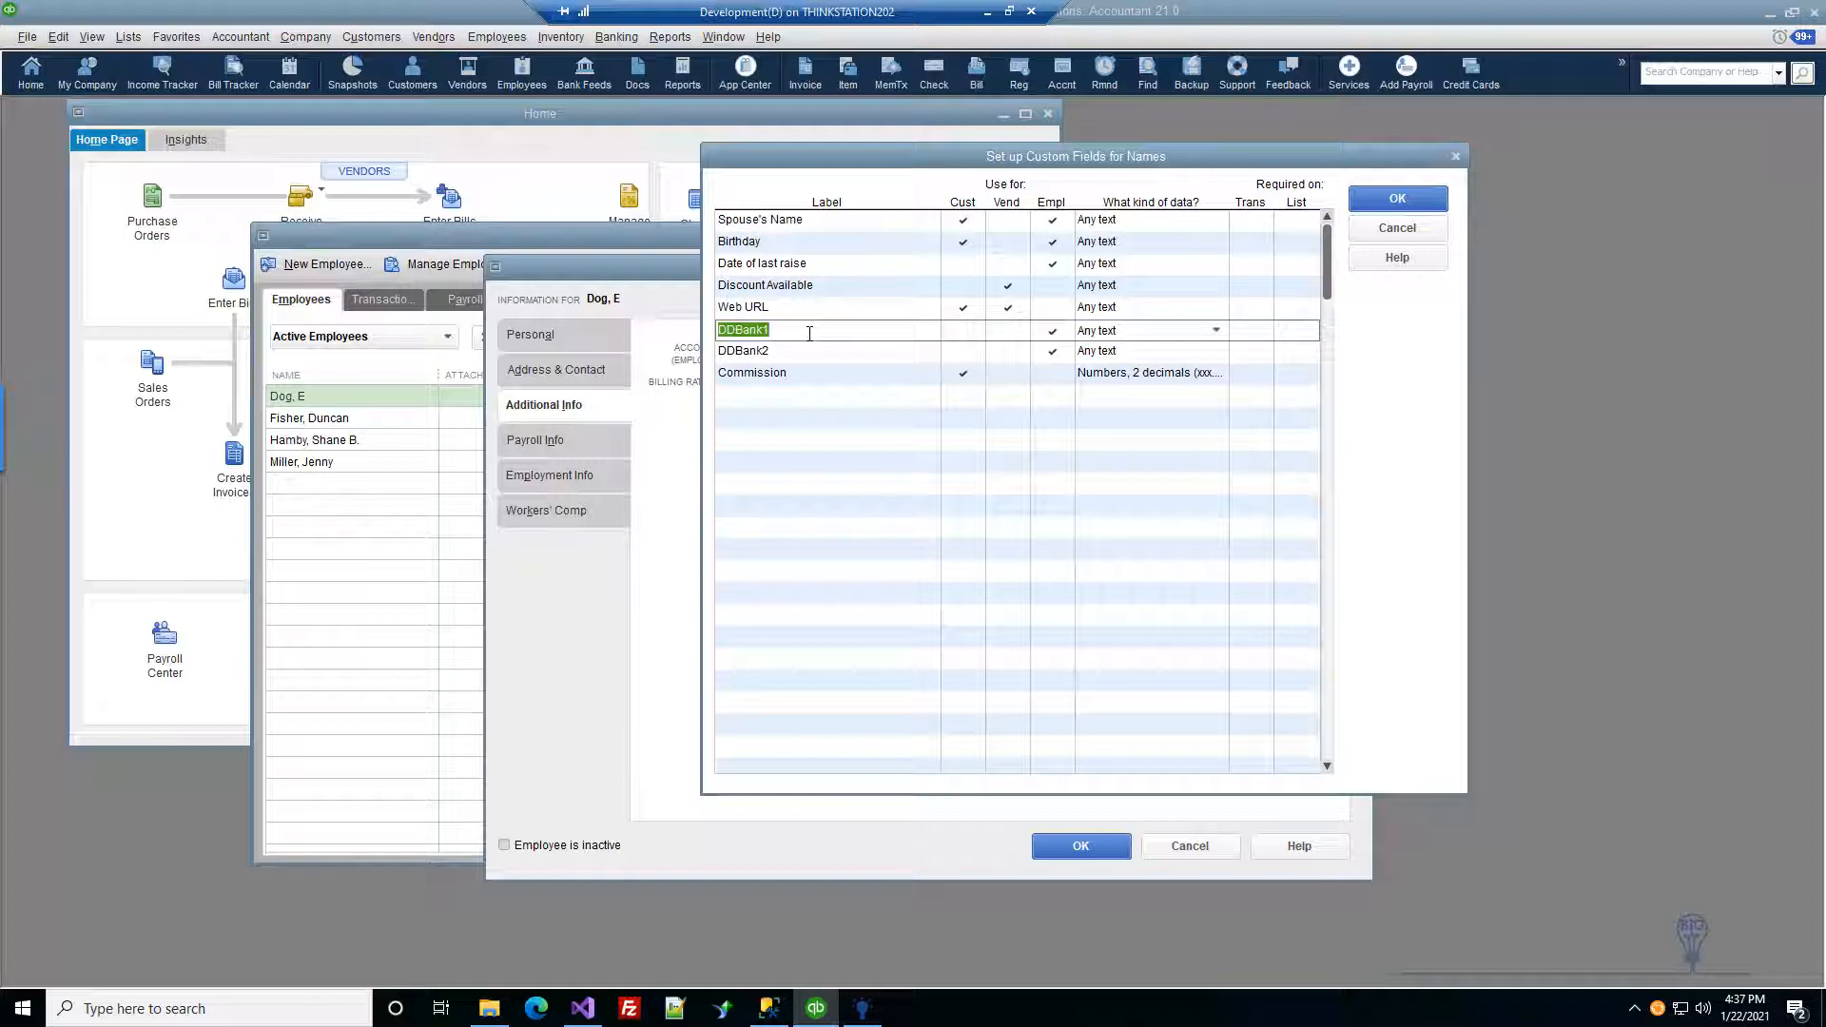
pyautogui.click(809, 334)
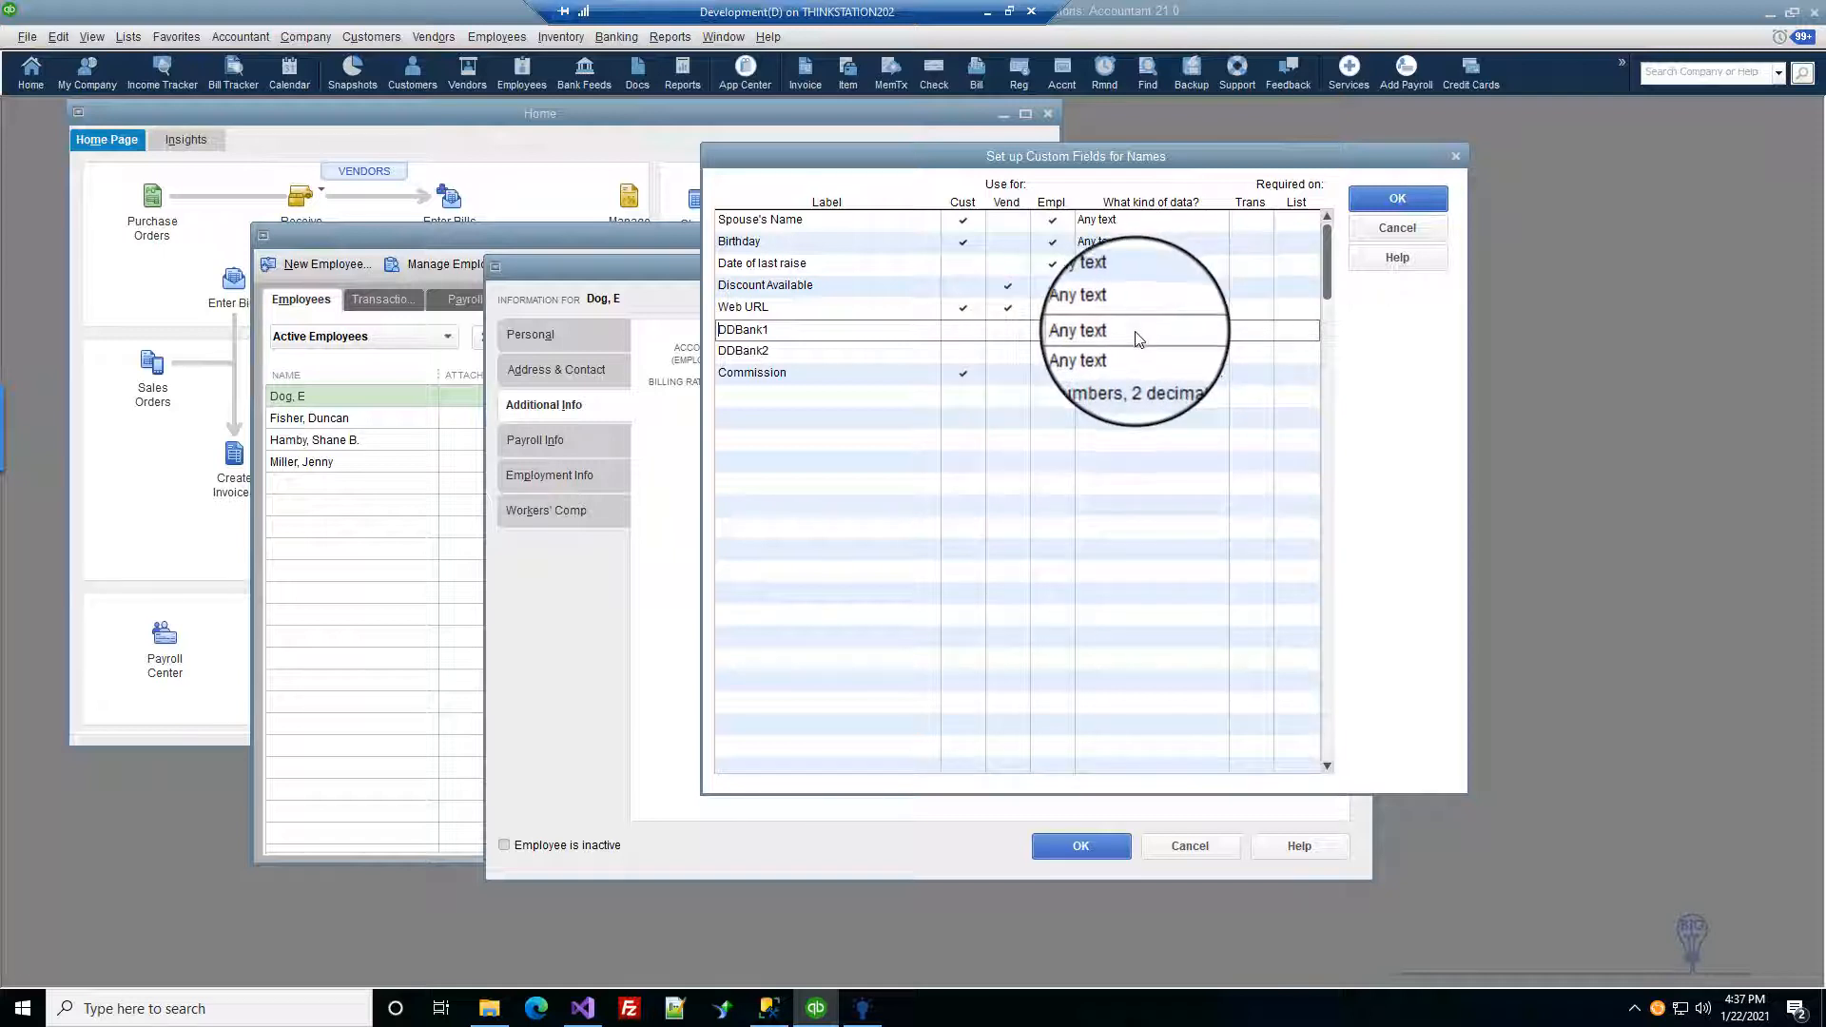
pyautogui.click(1390, 231)
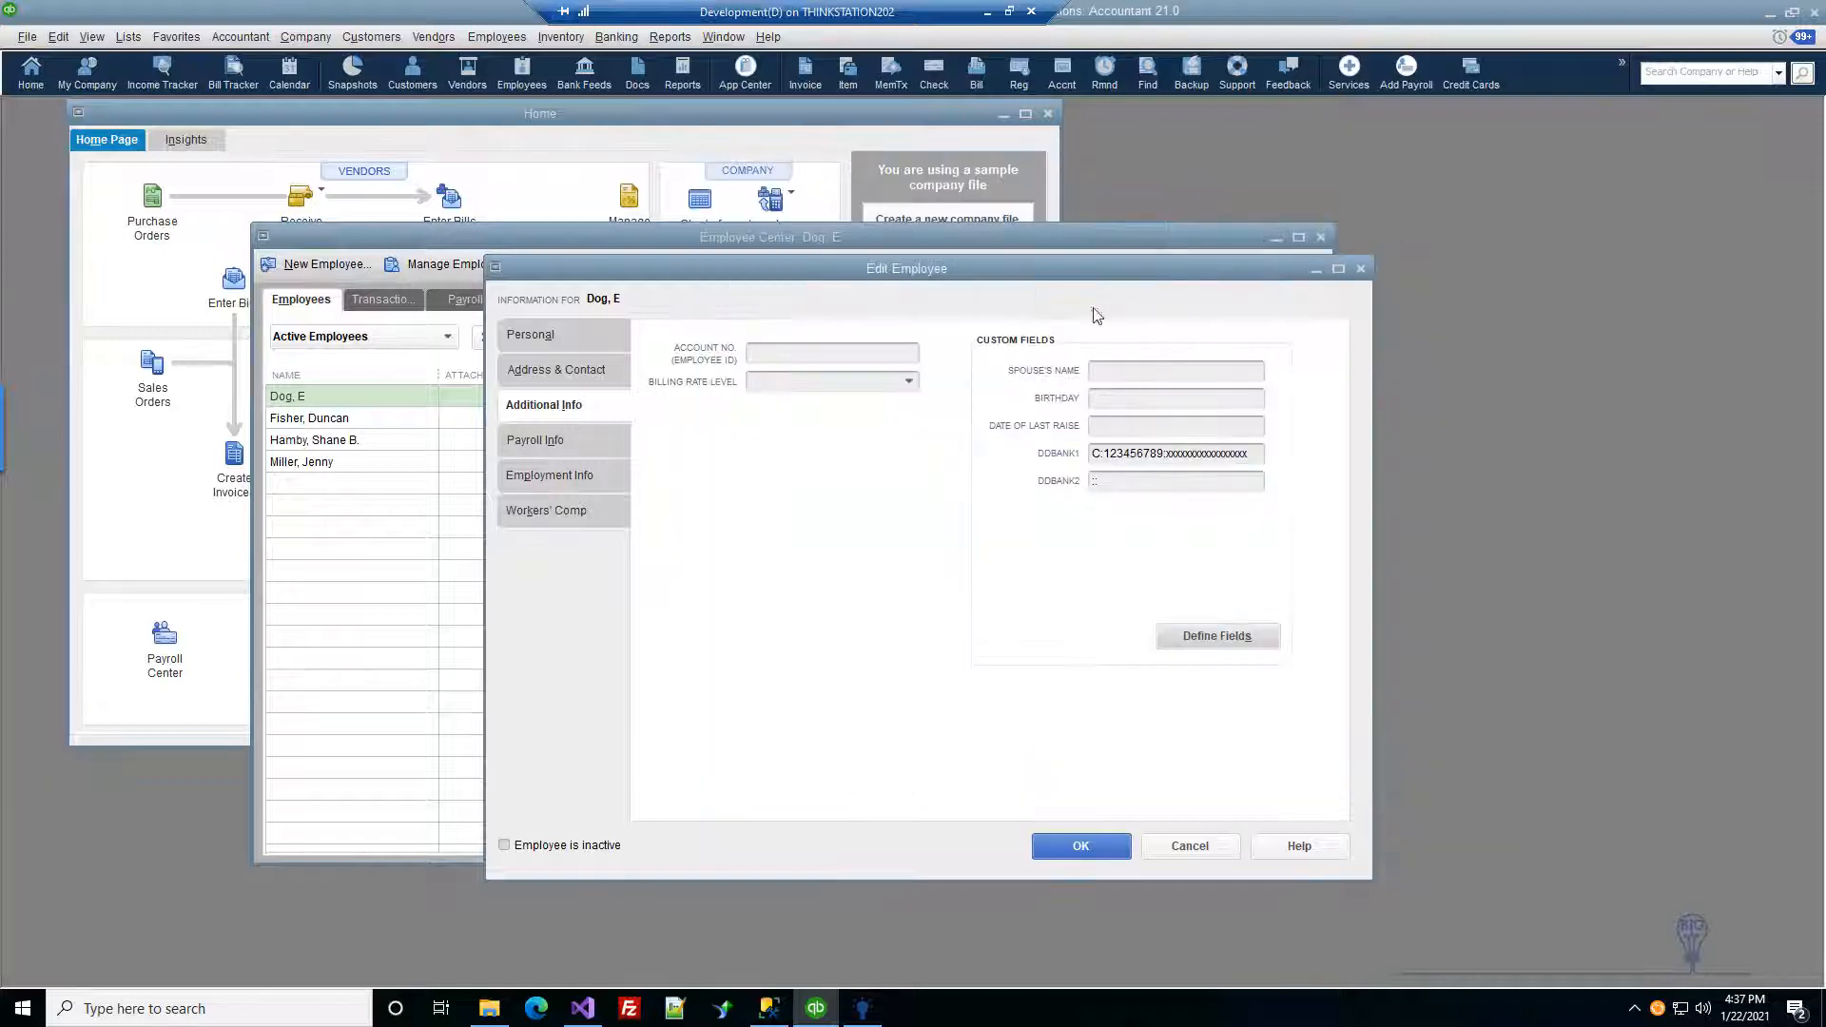
pyautogui.click(1179, 843)
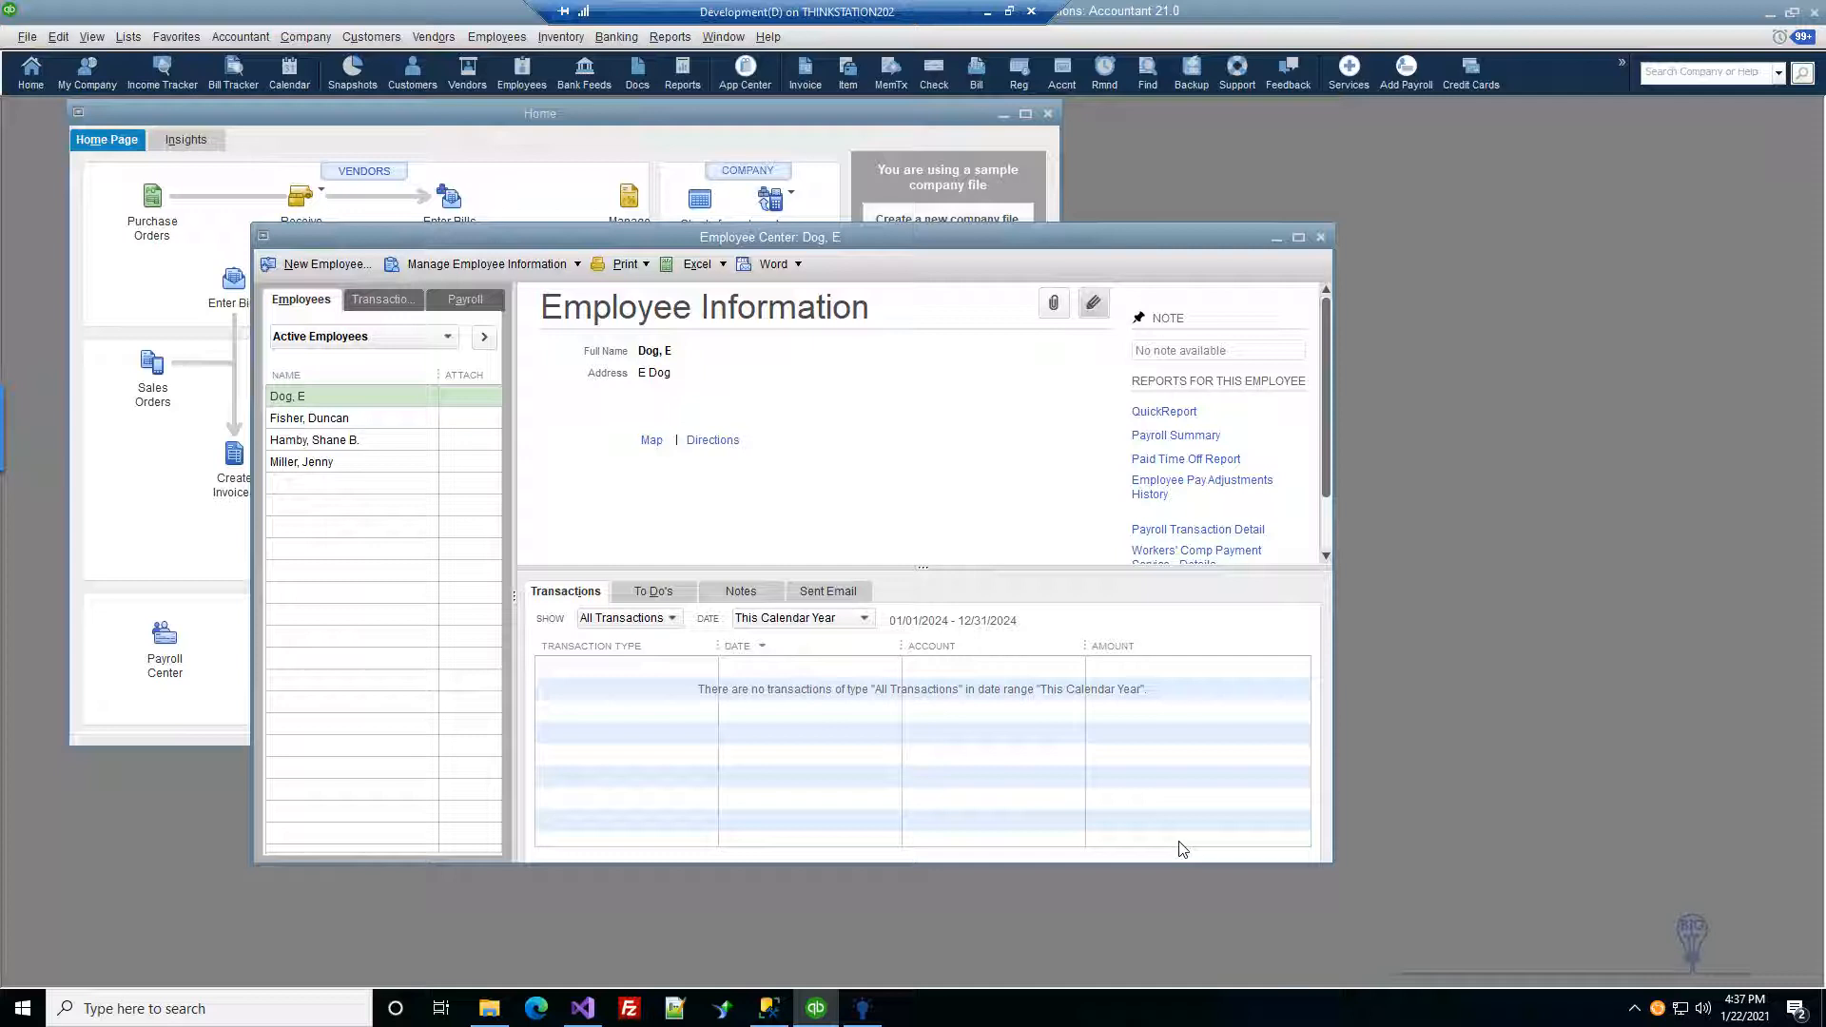
# Step: Display the Payroll Item List and examine its deduction items, including DDSecondary
pyautogui.click(128, 40)
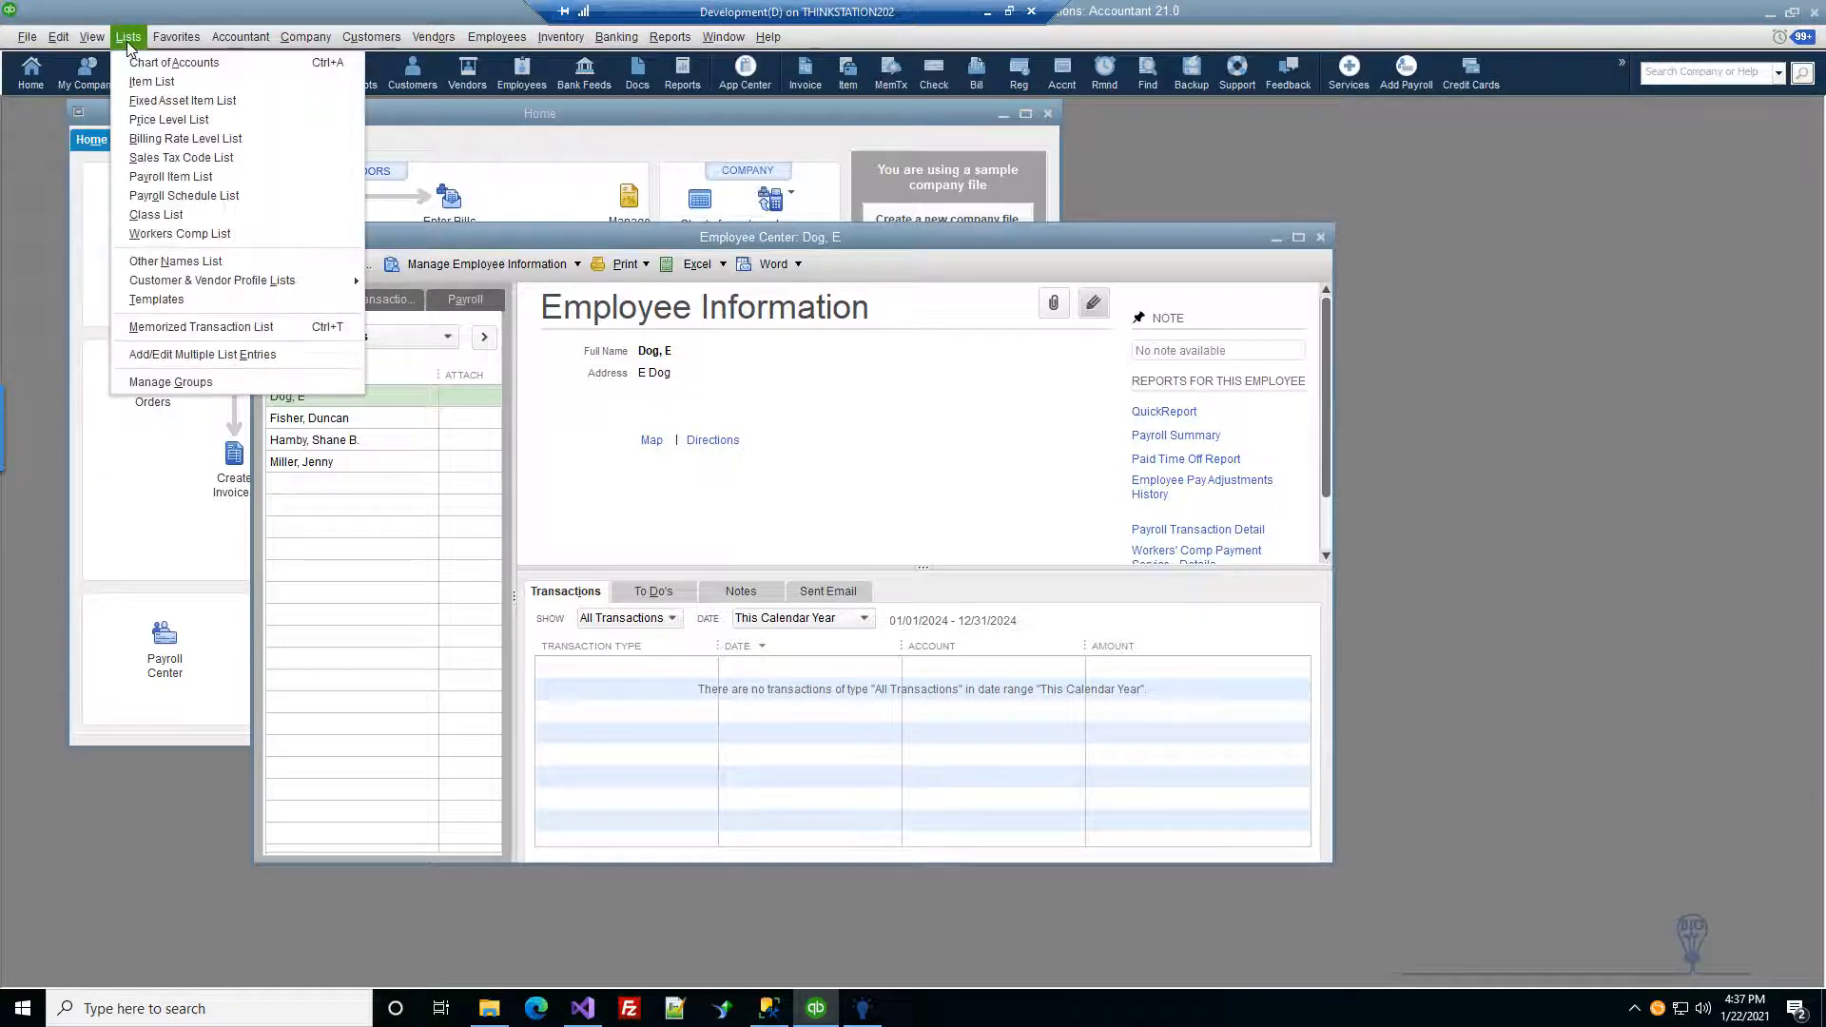
pyautogui.click(236, 177)
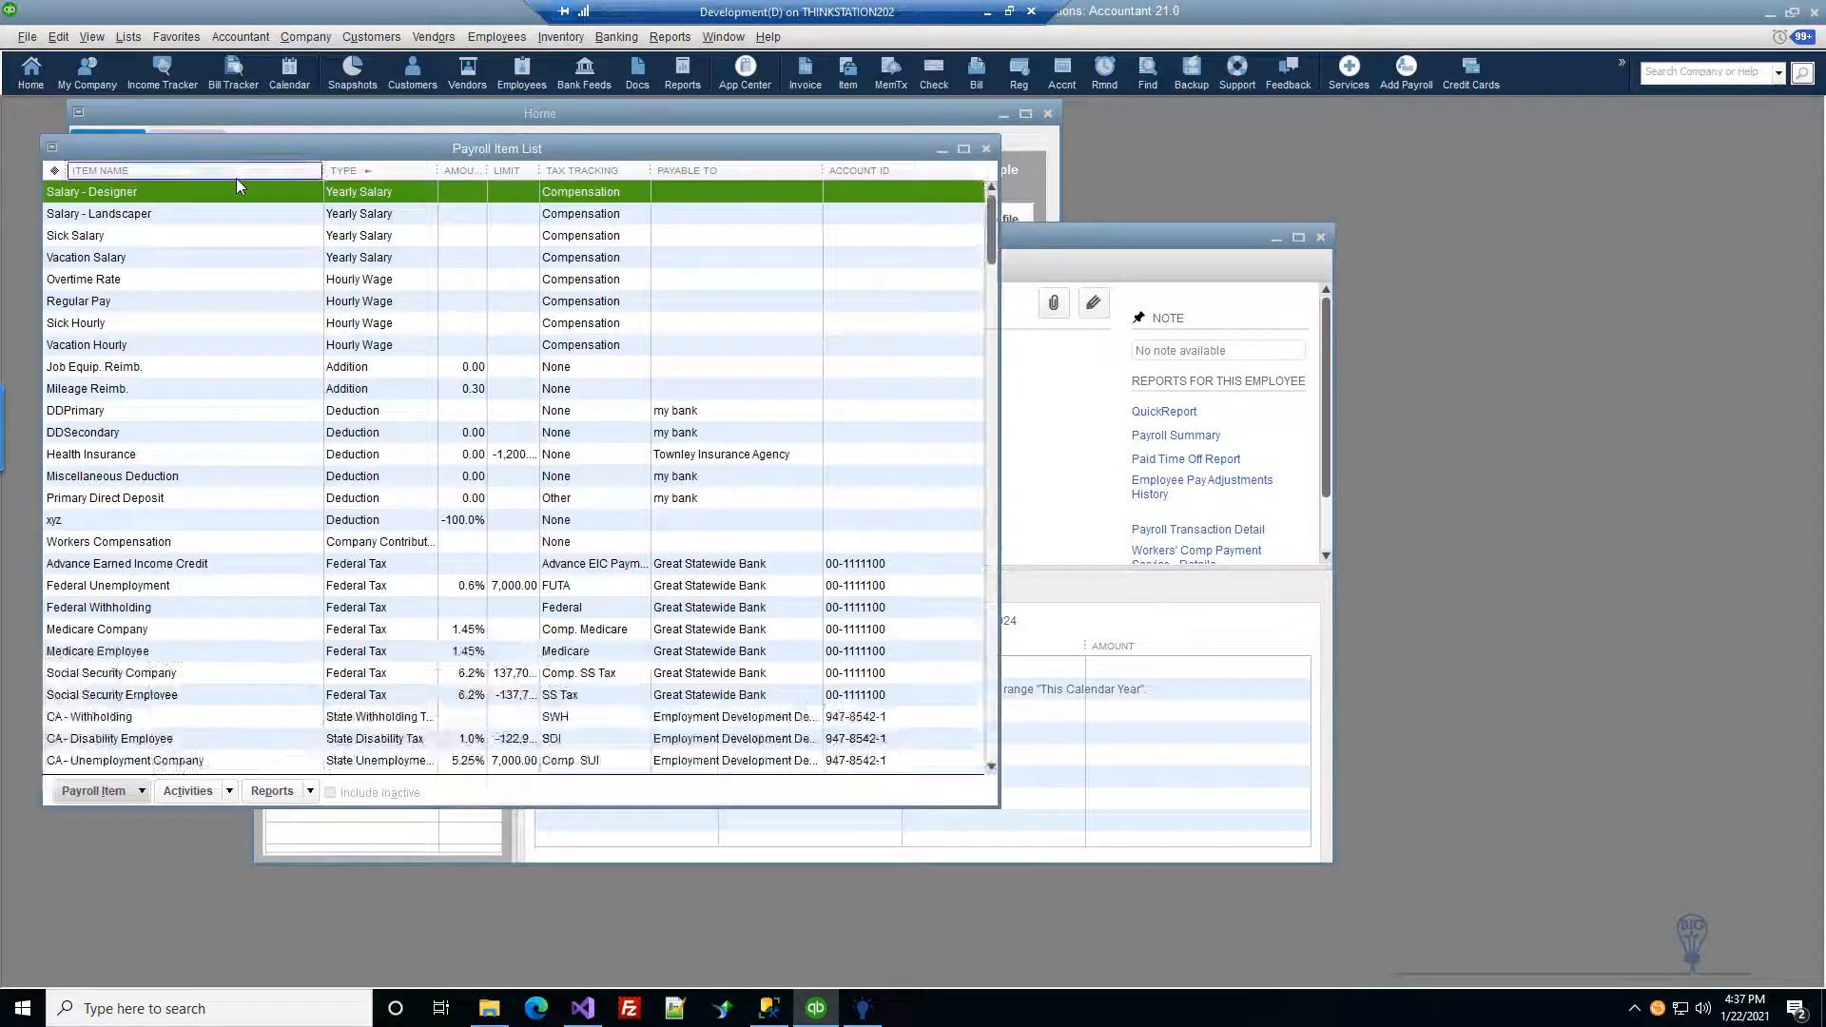
pyautogui.click(154, 519)
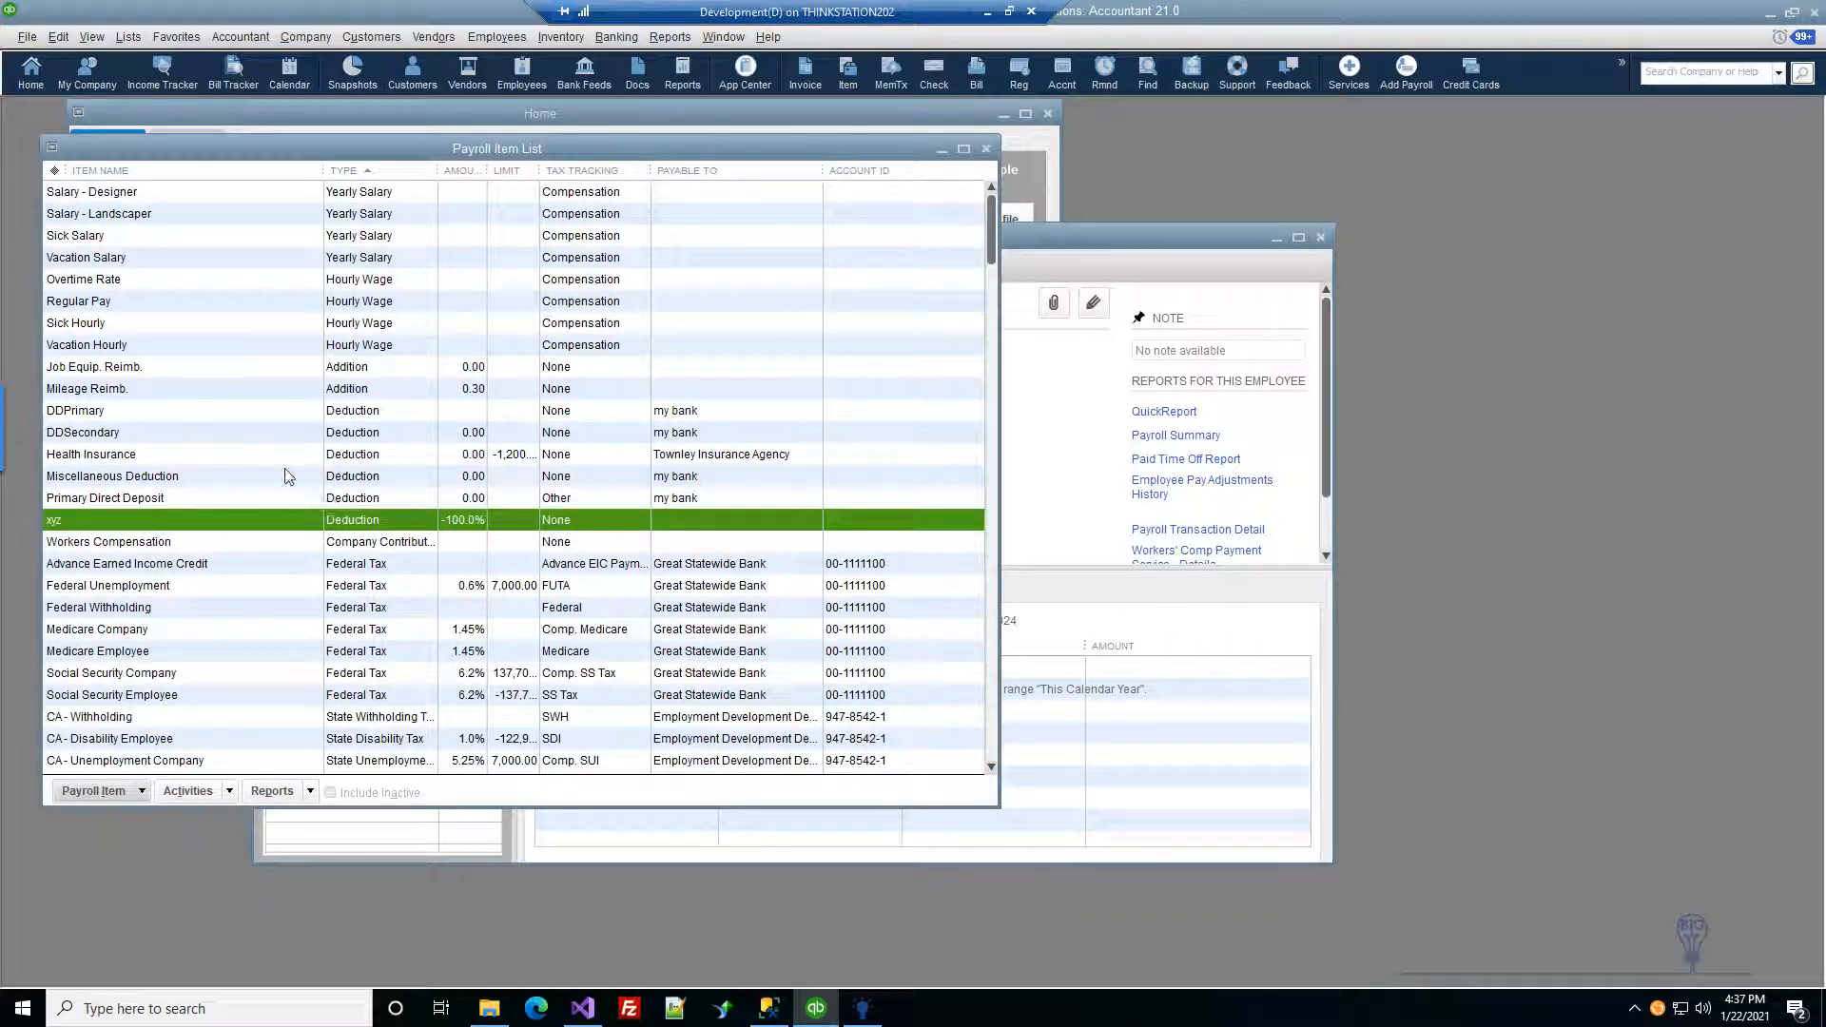
pyautogui.click(277, 441)
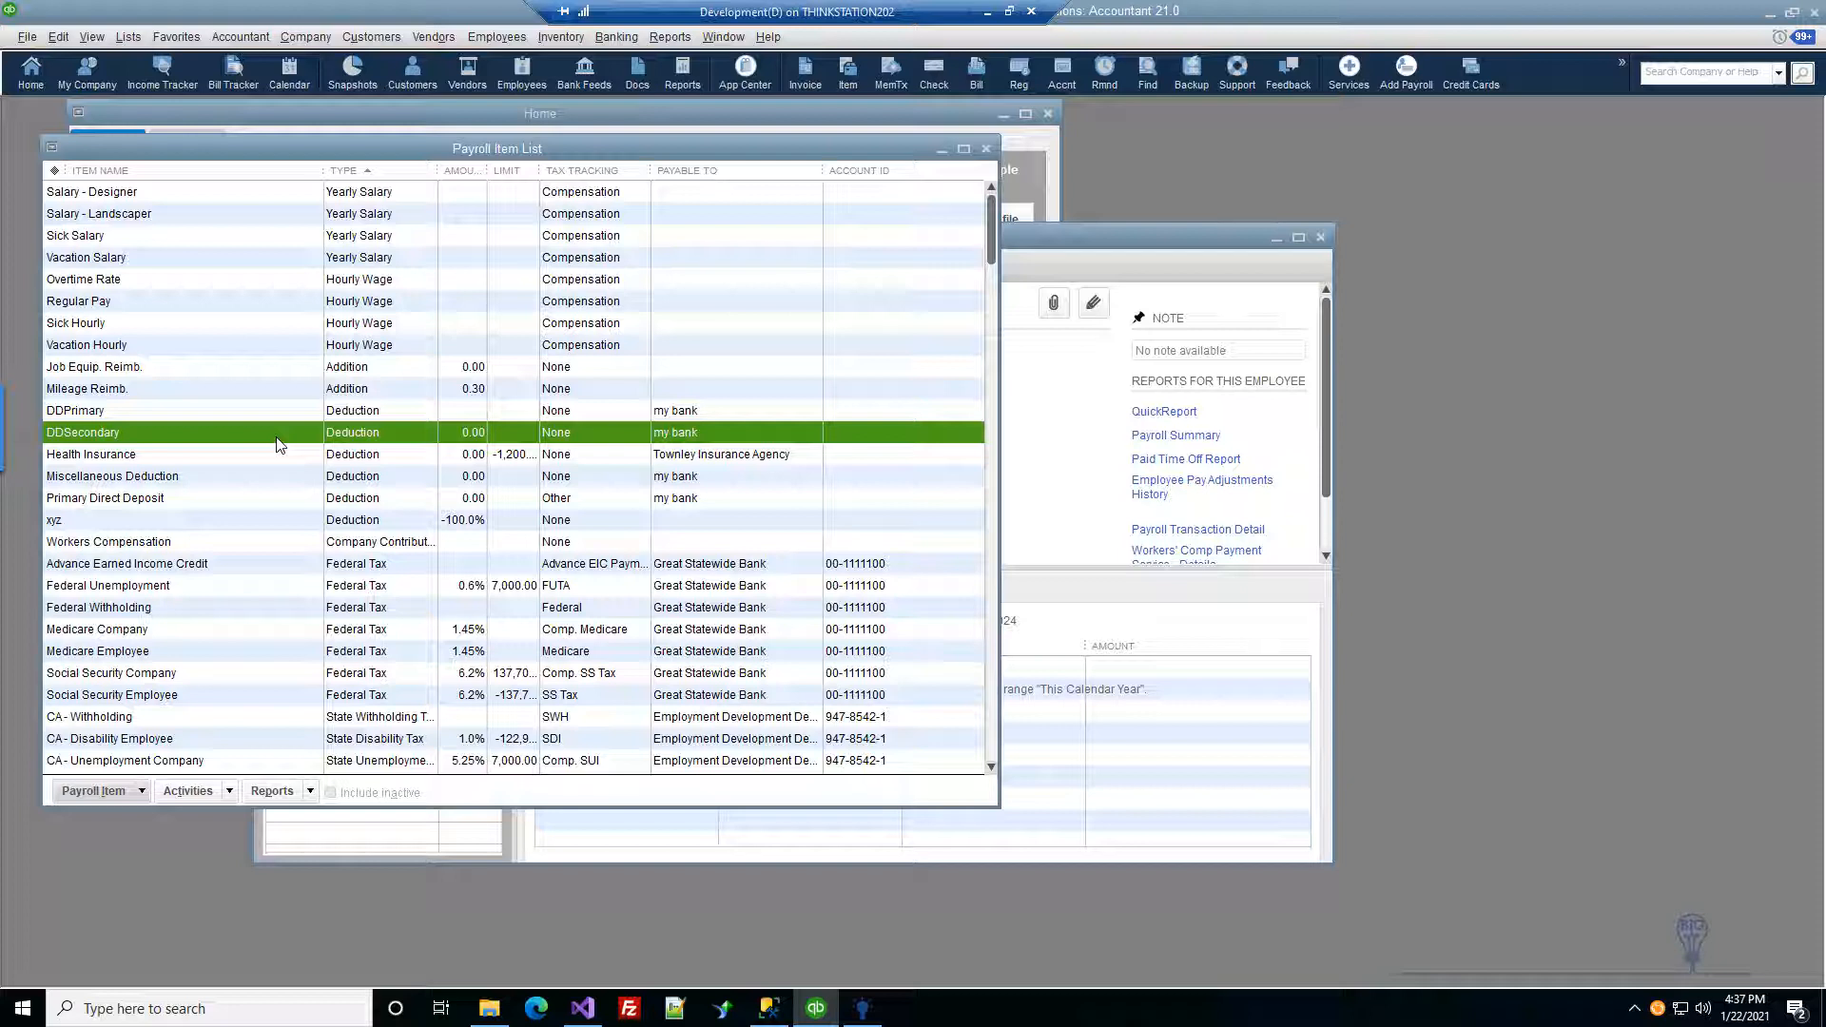
# Step: Start a new payroll item with Custom Setup, of type Deduction, named "My Direct deposit account"
pyautogui.click(140, 814)
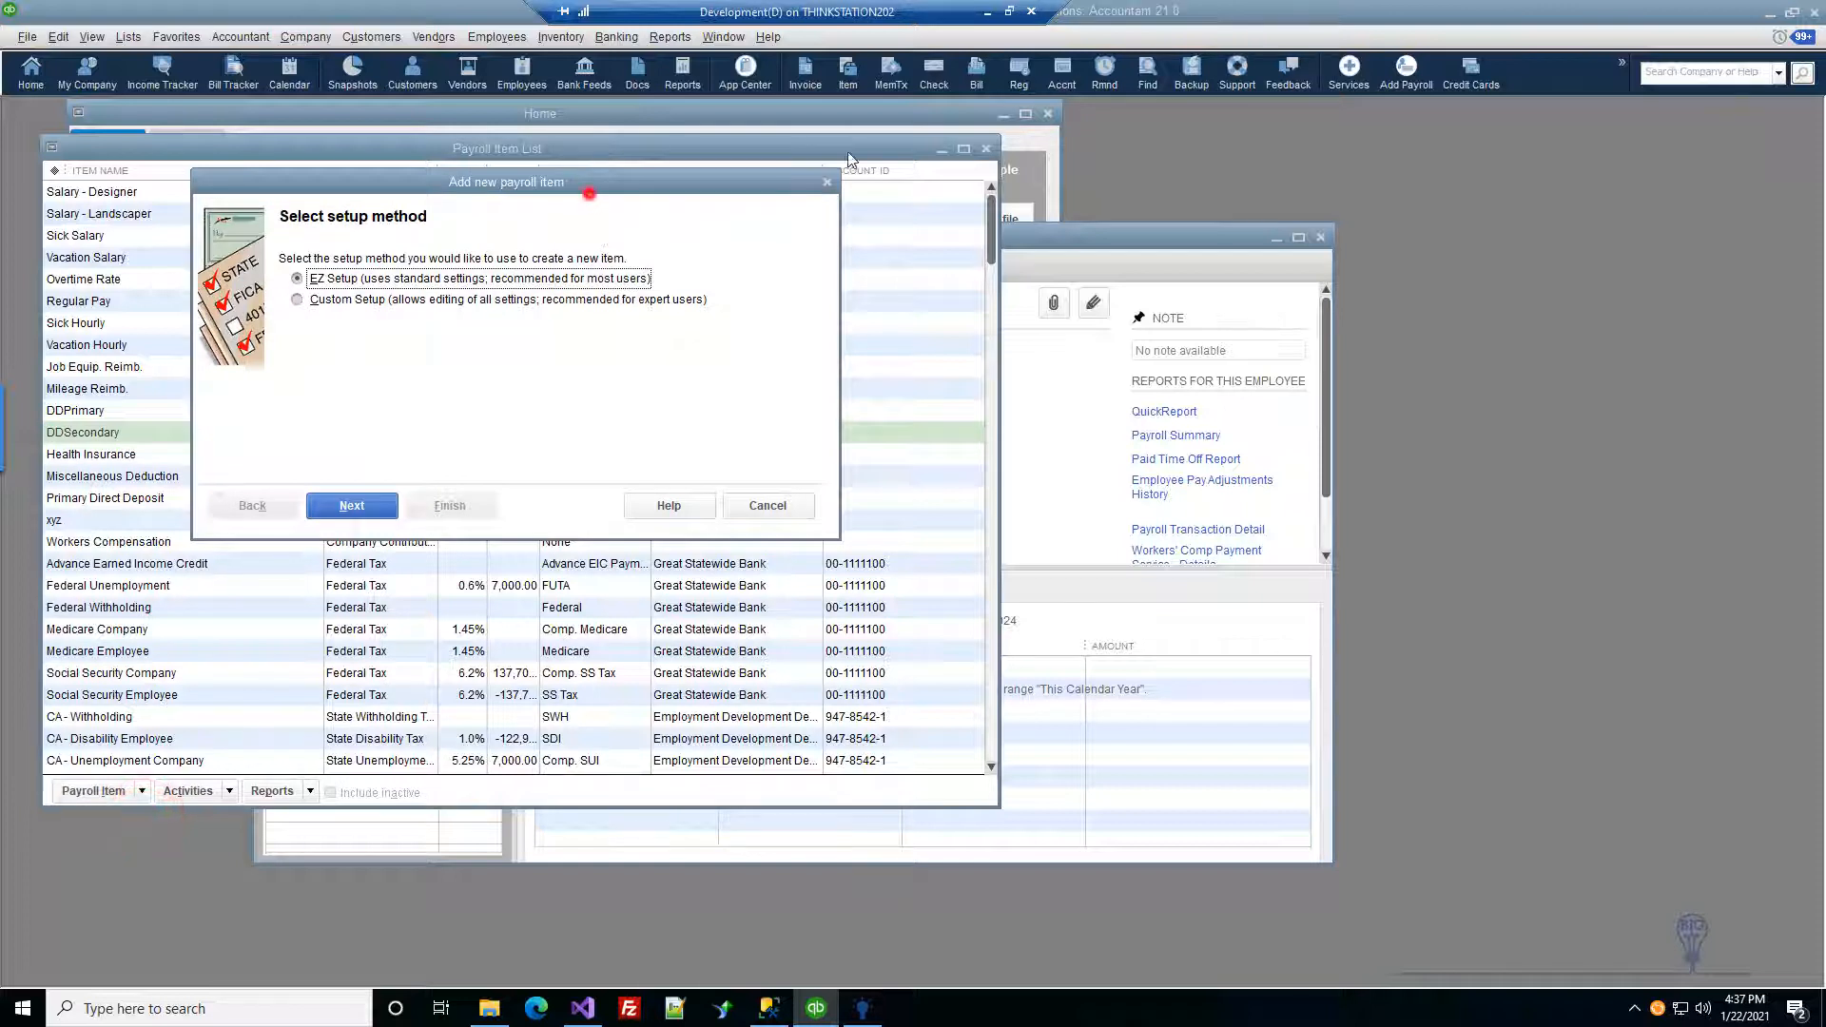
pyautogui.click(587, 190)
pyautogui.click(359, 300)
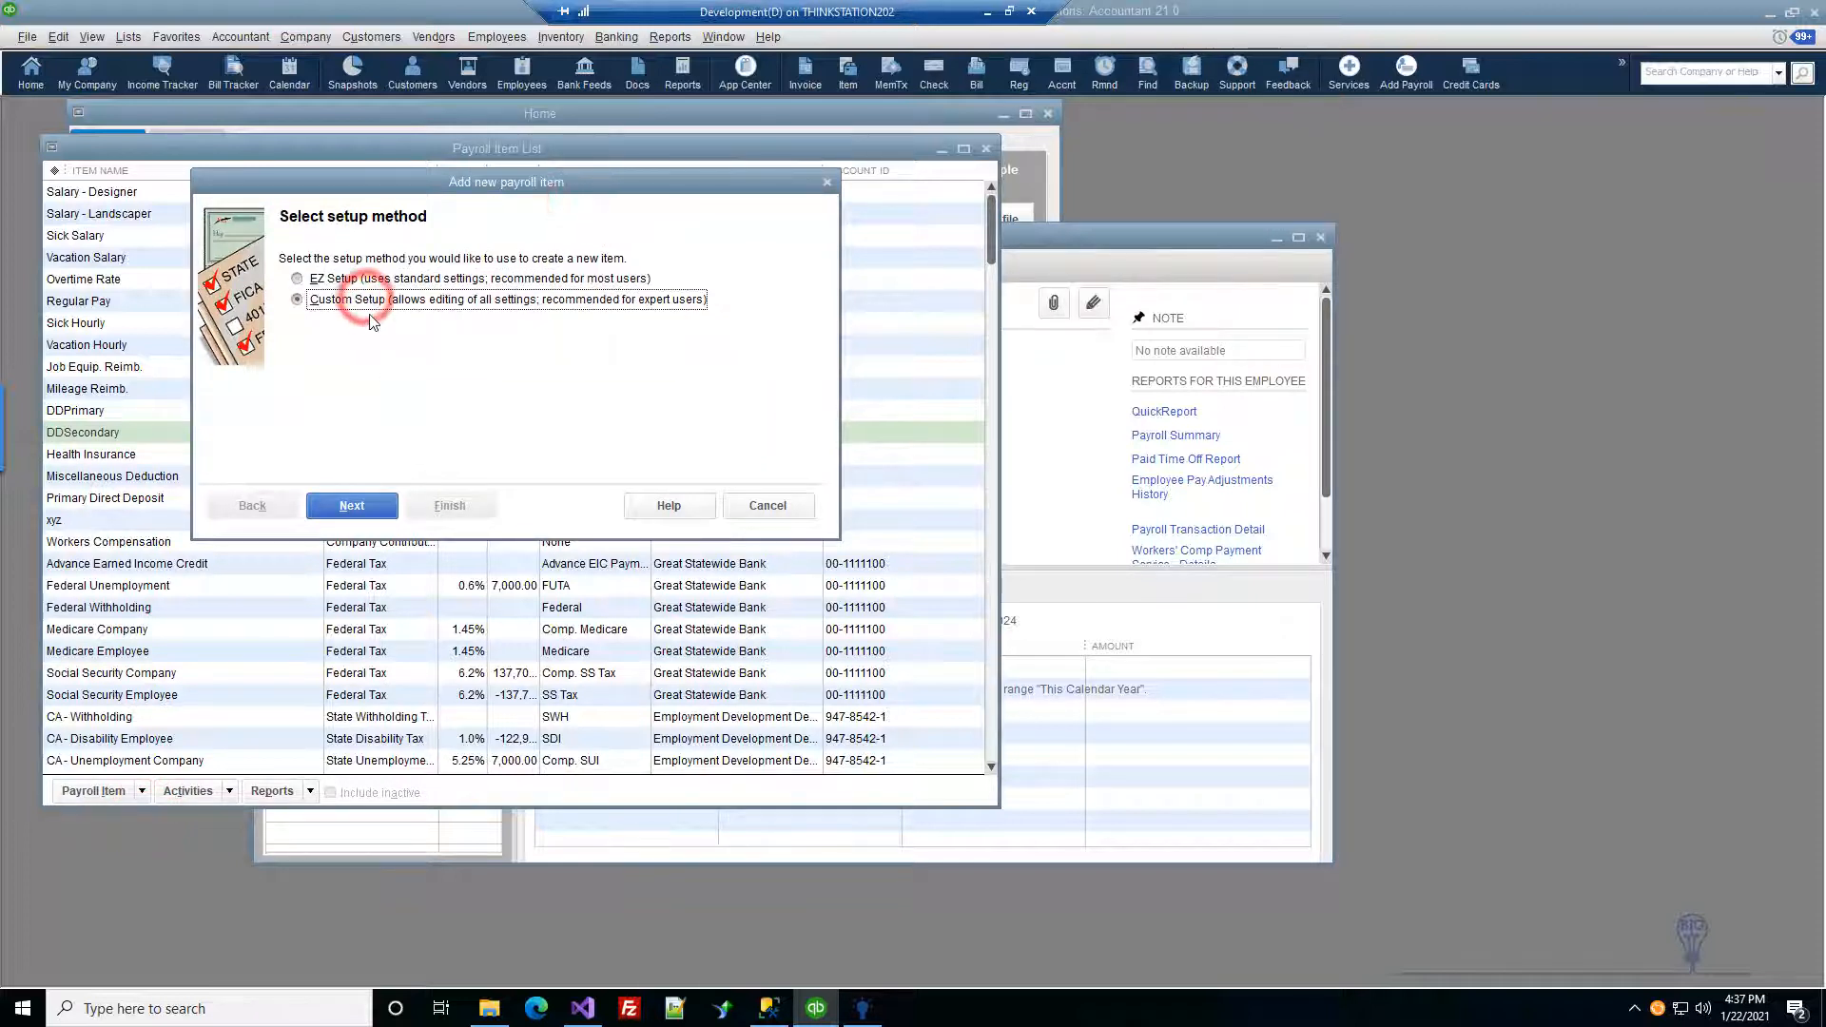
pyautogui.click(350, 505)
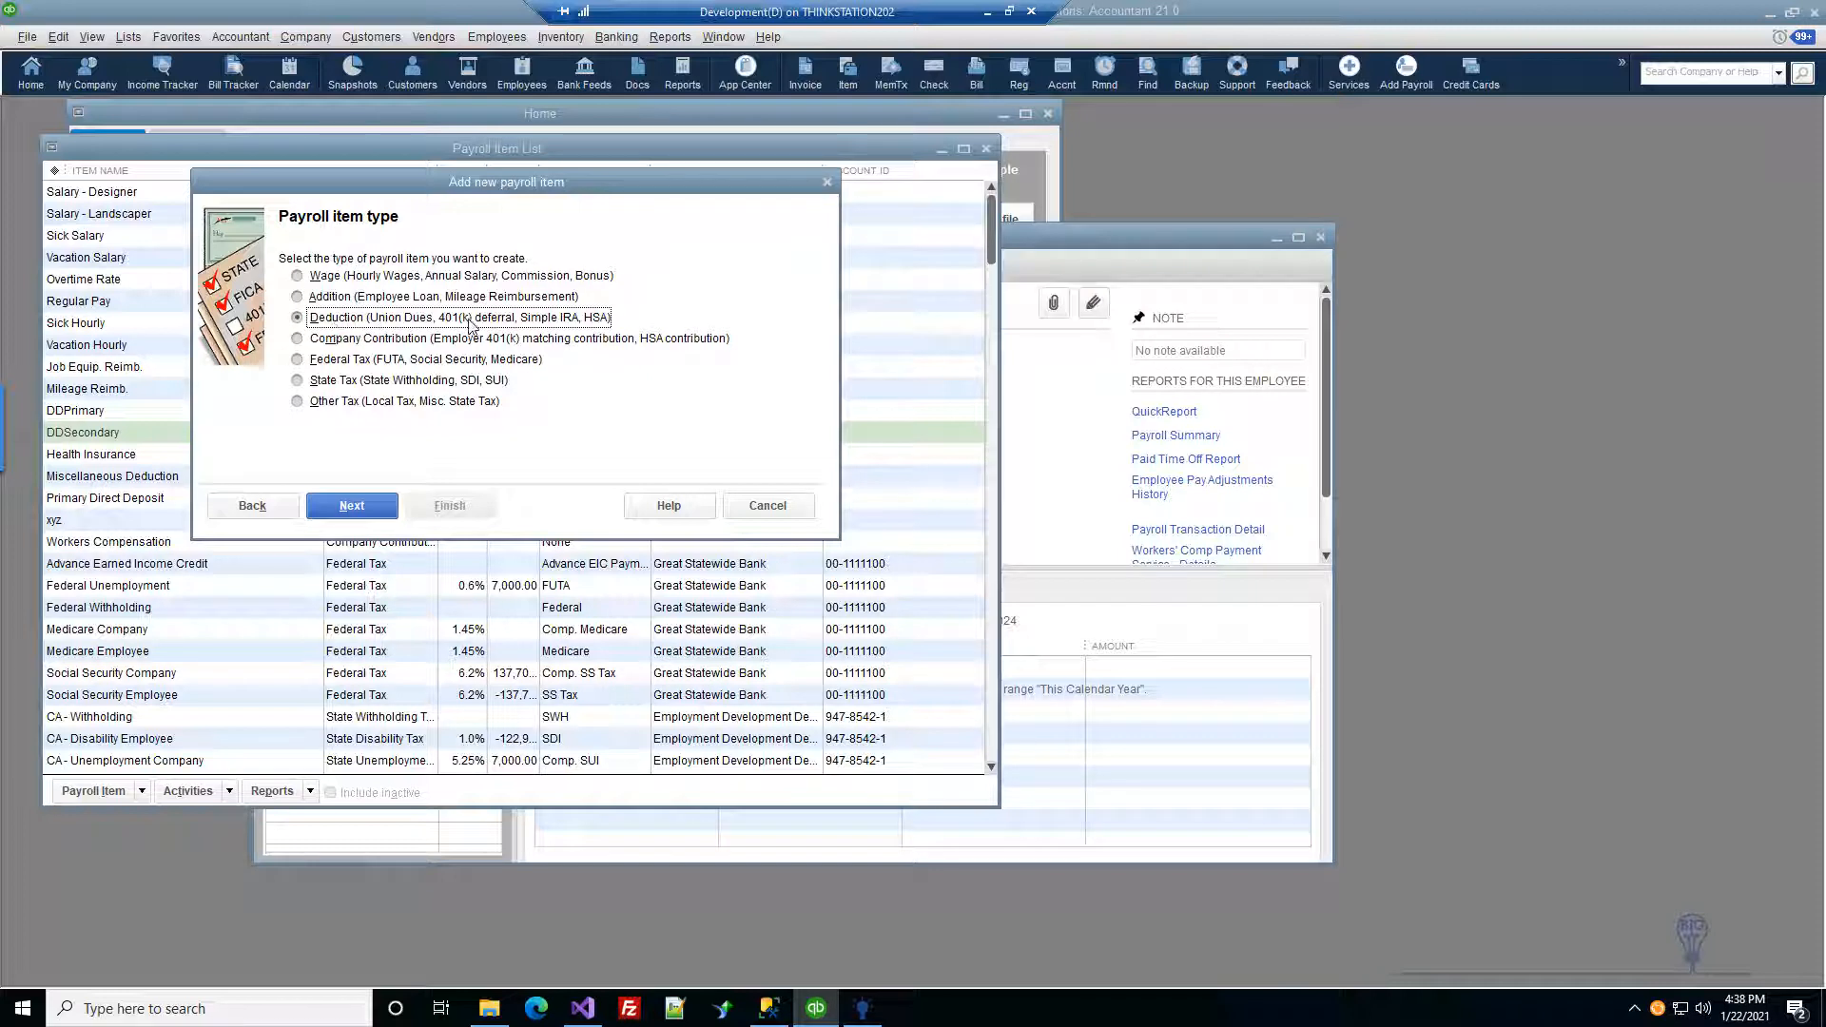
pyautogui.click(371, 508)
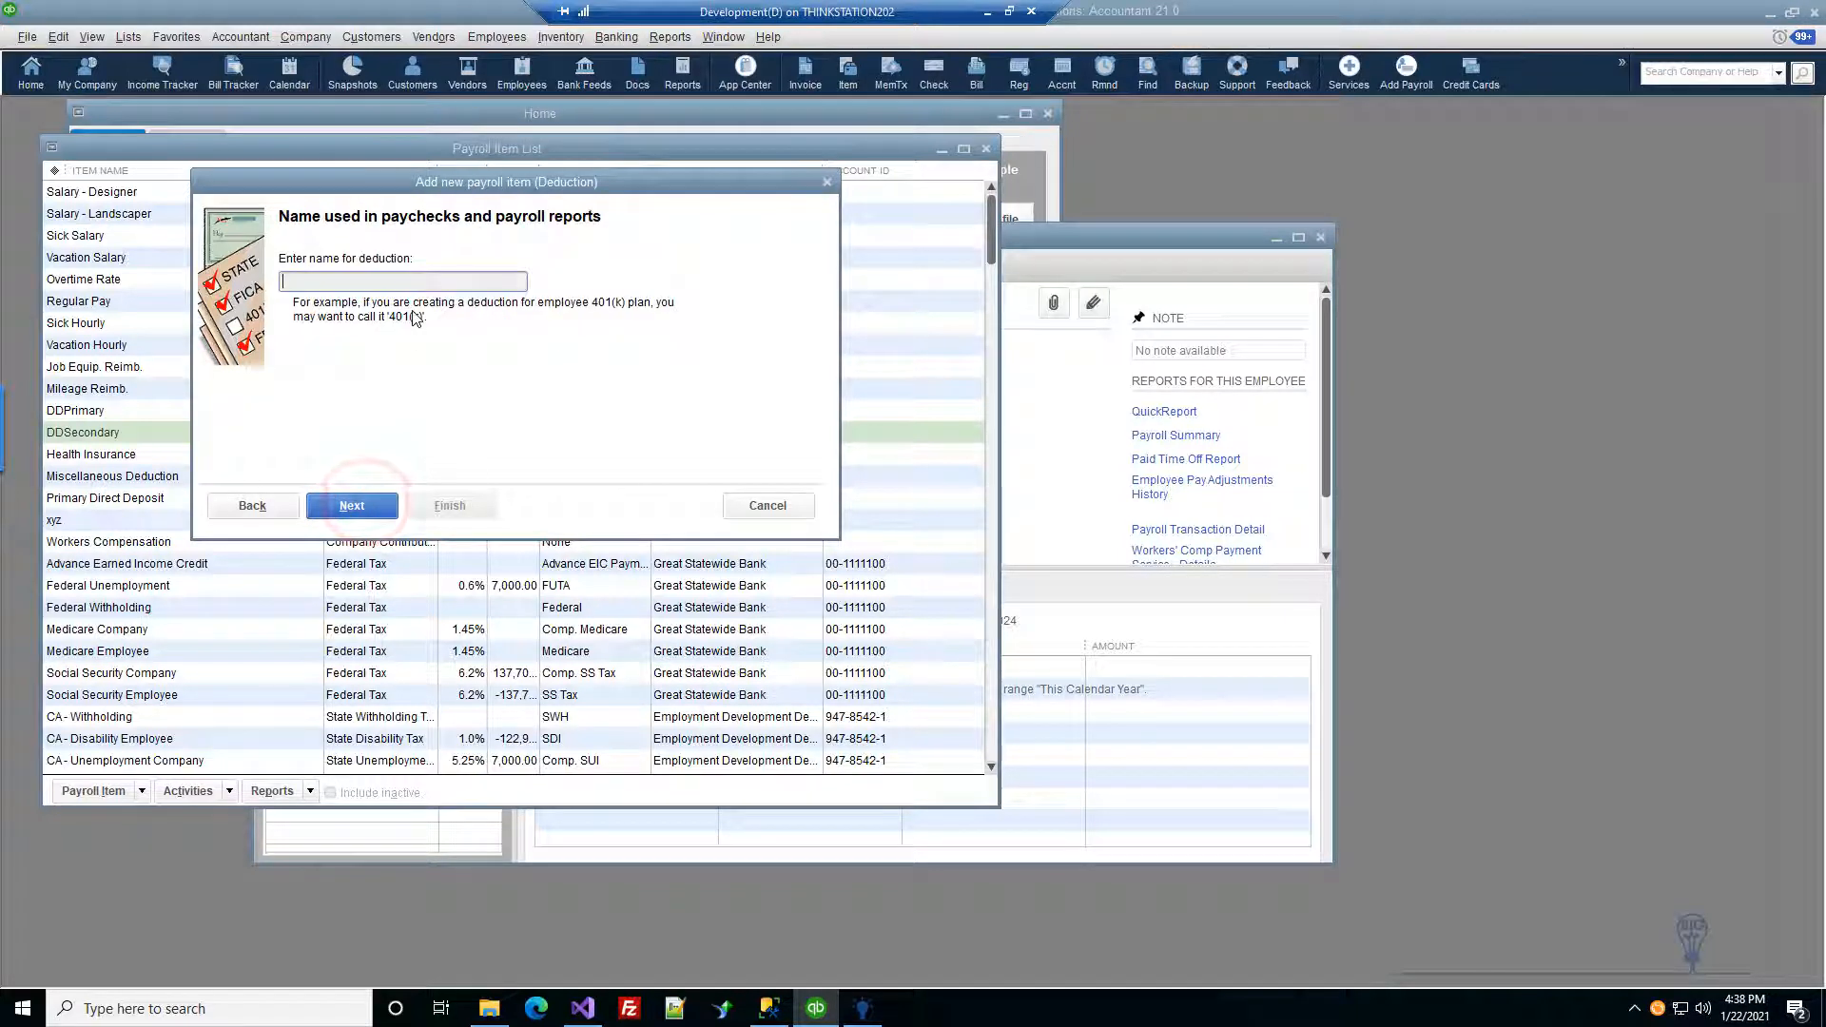
pyautogui.write('My Direct deposi')
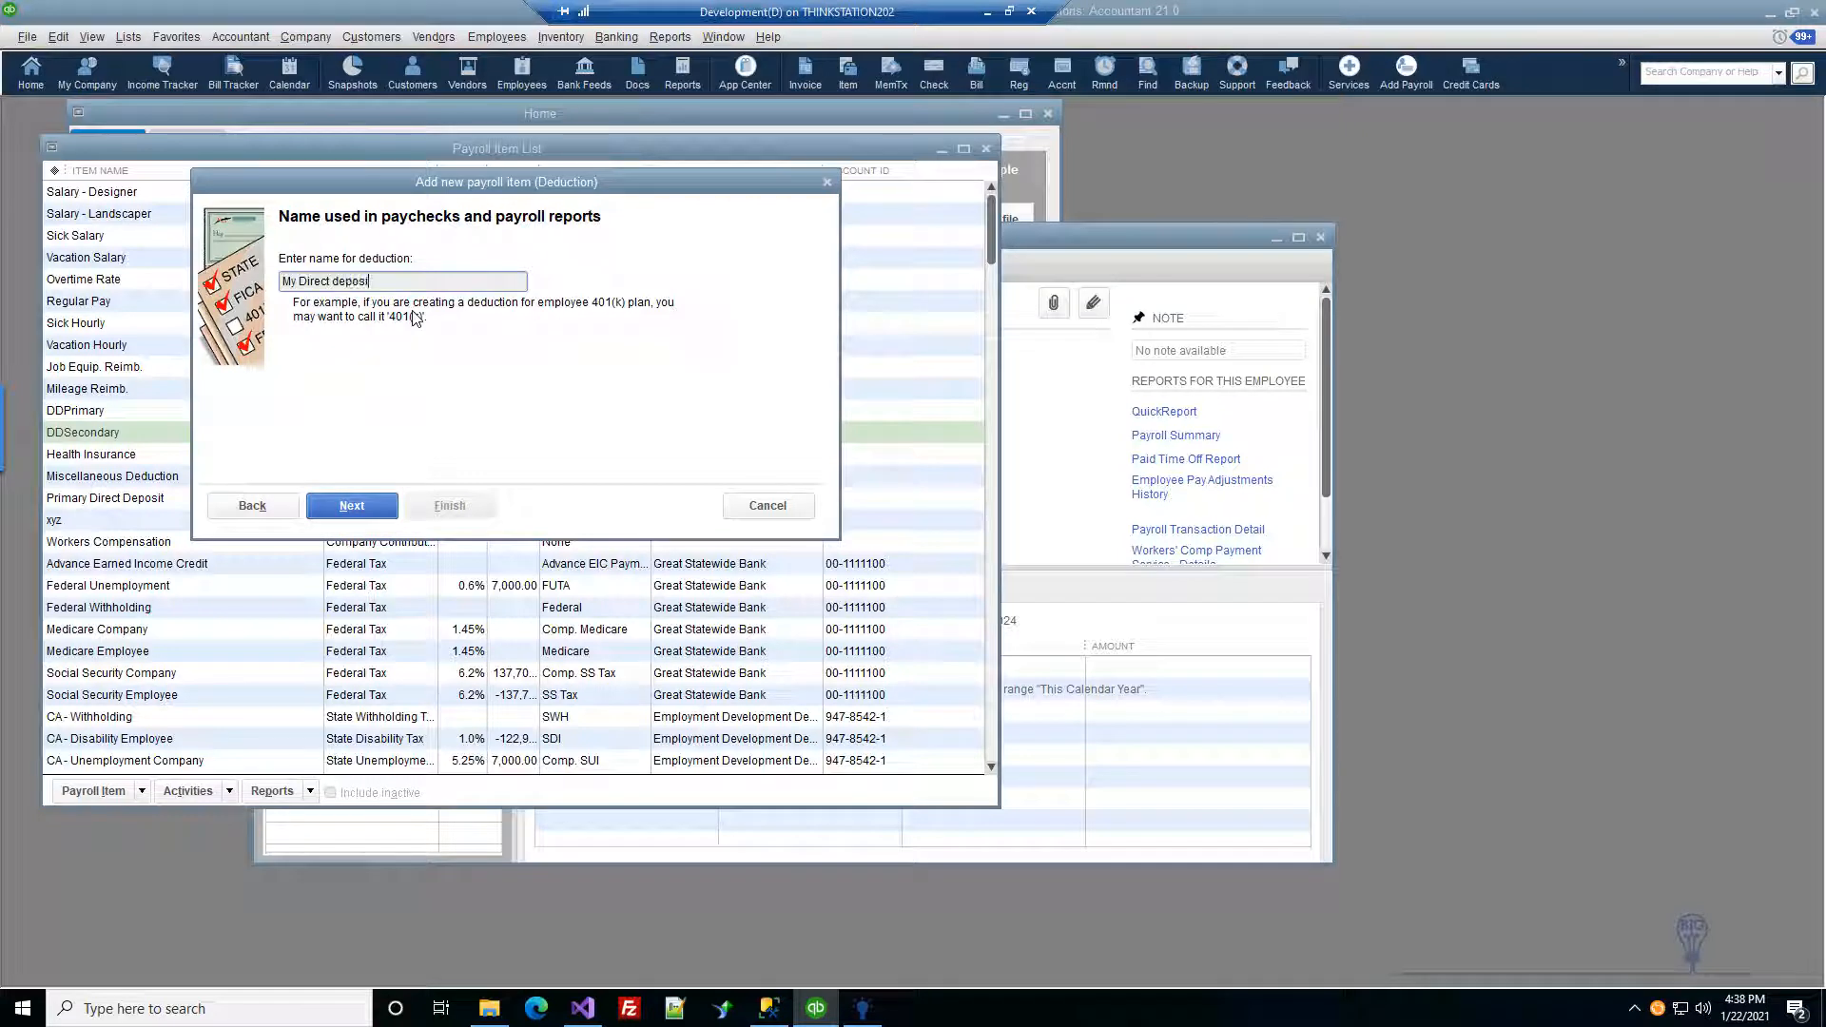
pyautogui.write('t account')
pyautogui.click(351, 505)
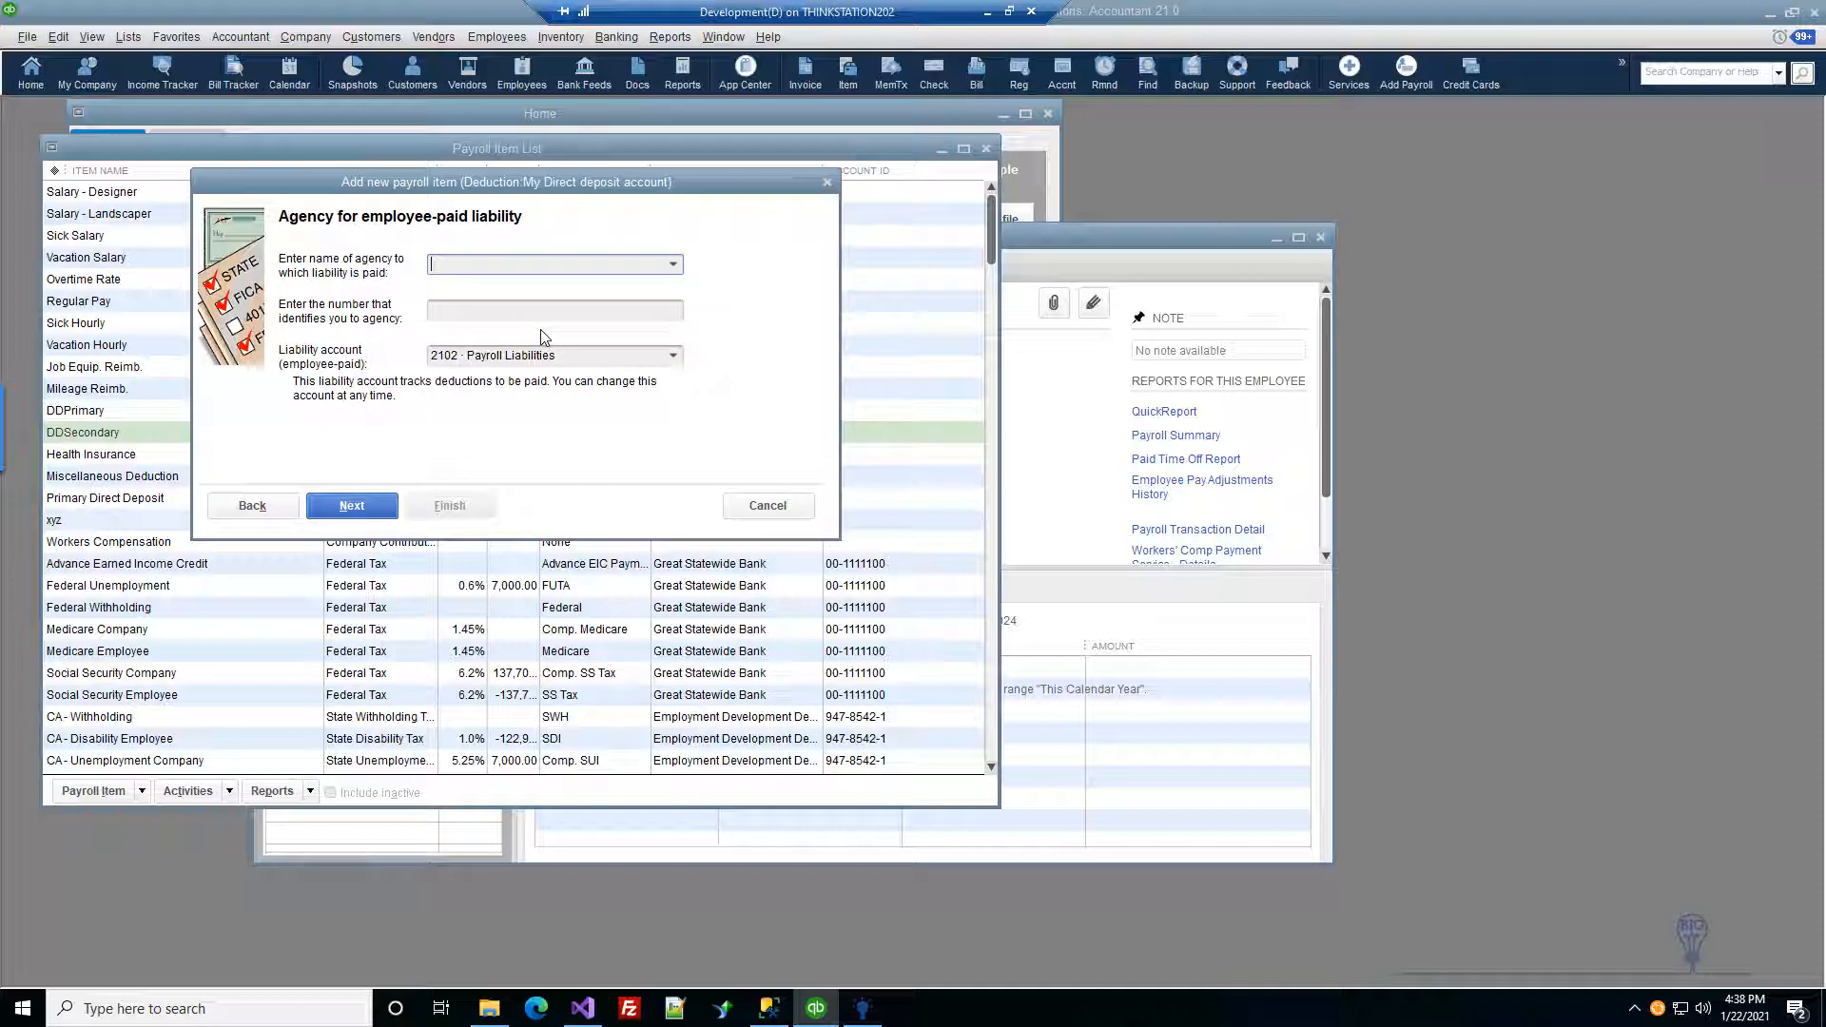
# Step: Leave the deduction's agency blank, keep 2102 · Payroll Liabilities as liability account and None as tax tracking type, and accept the default taxes
pyautogui.moveTo(549, 184); pyautogui.dragTo(830, 170)
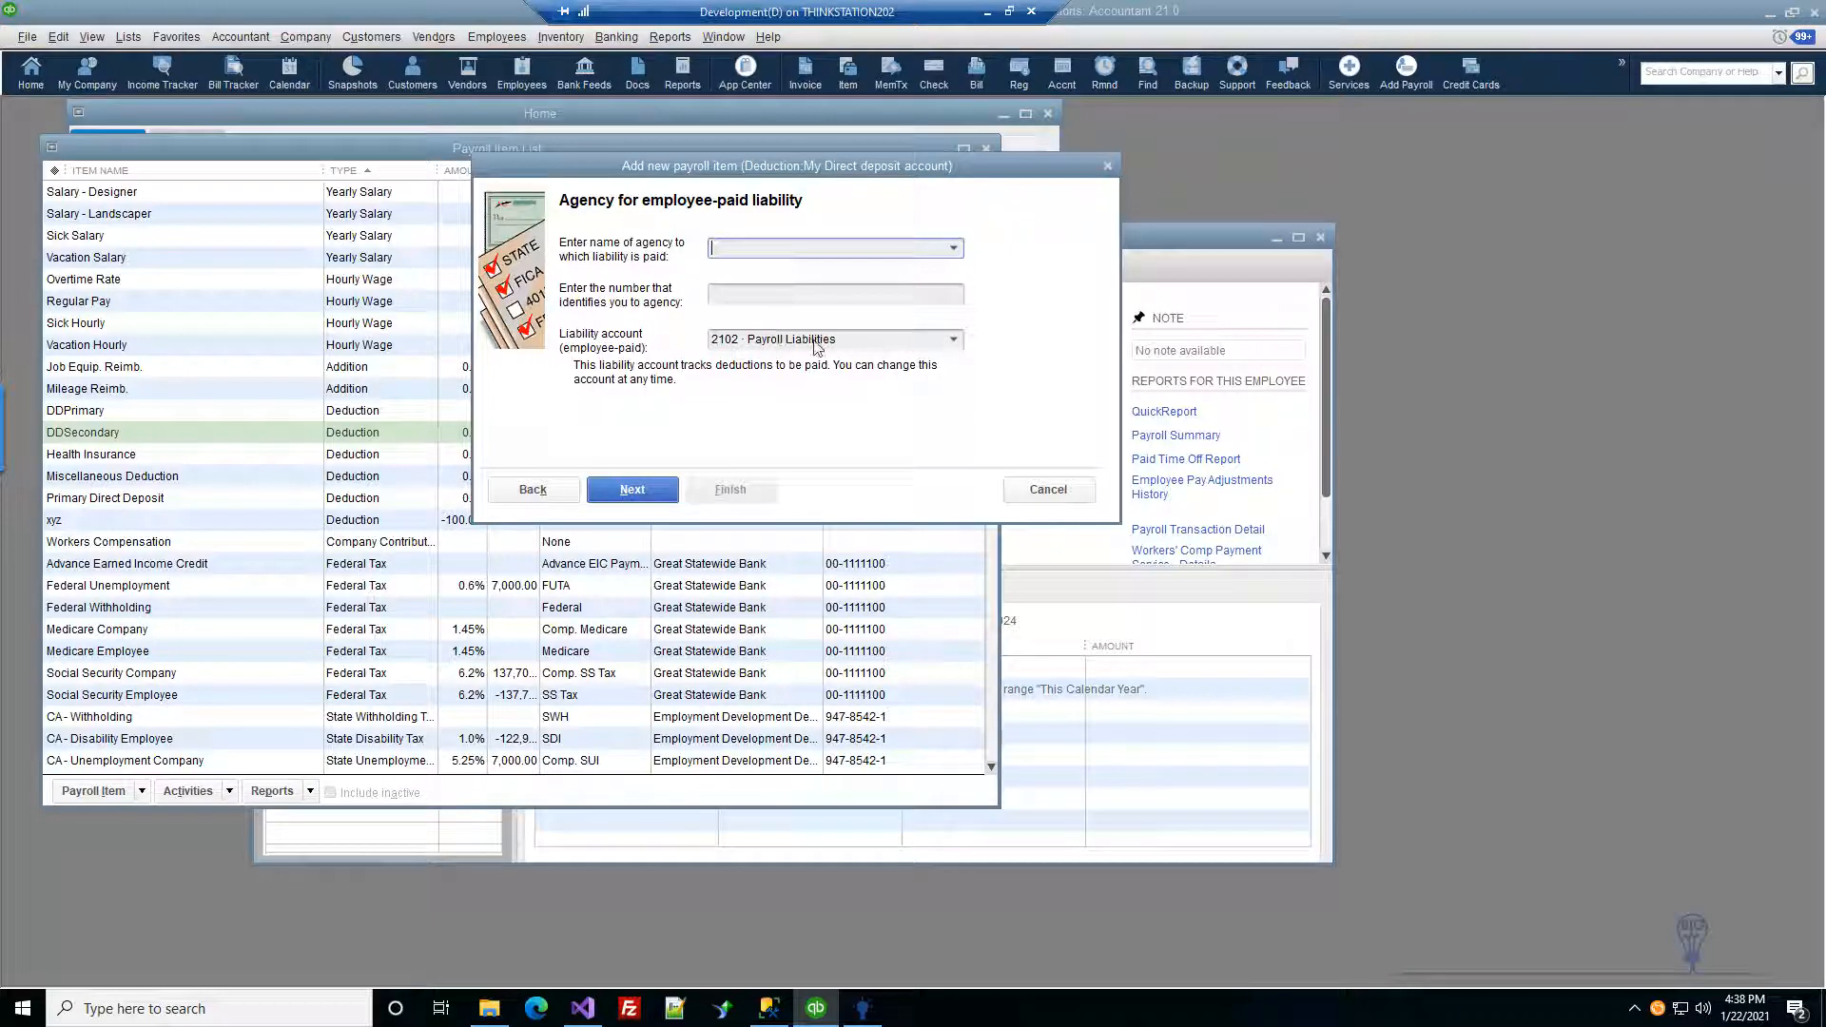
pyautogui.click(952, 340)
pyautogui.click(953, 340)
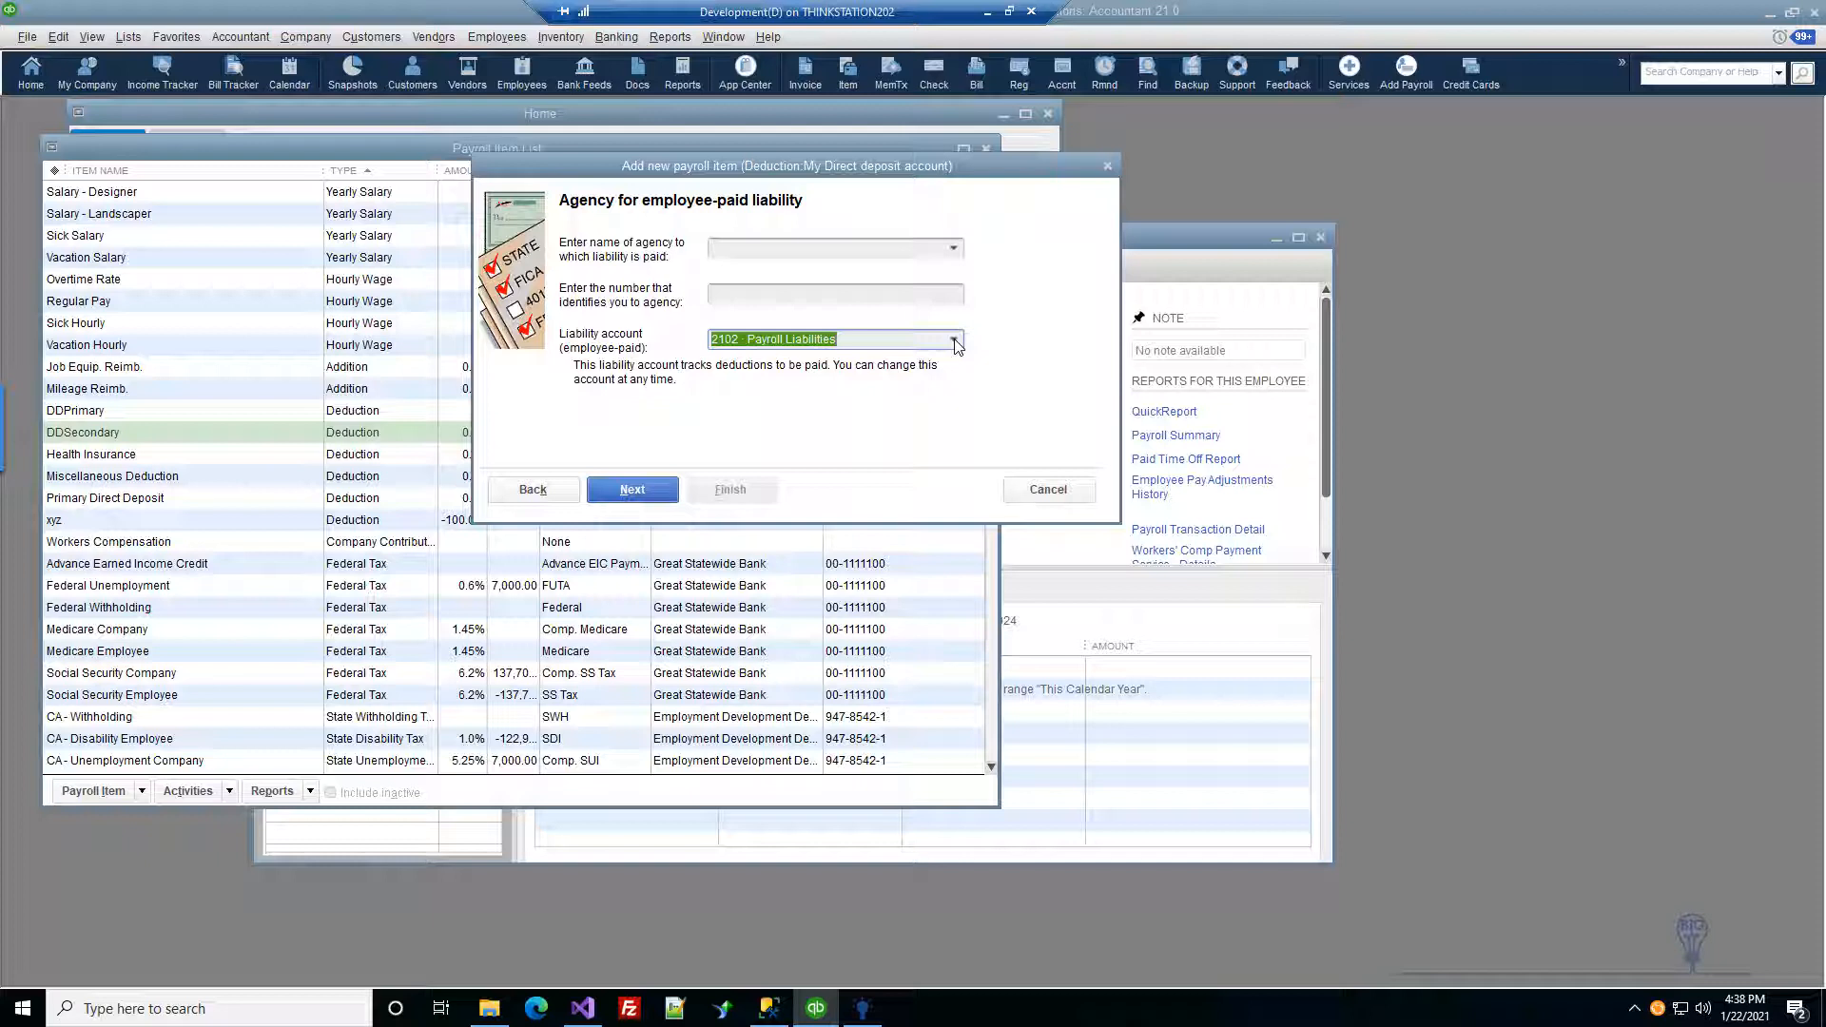
pyautogui.click(637, 489)
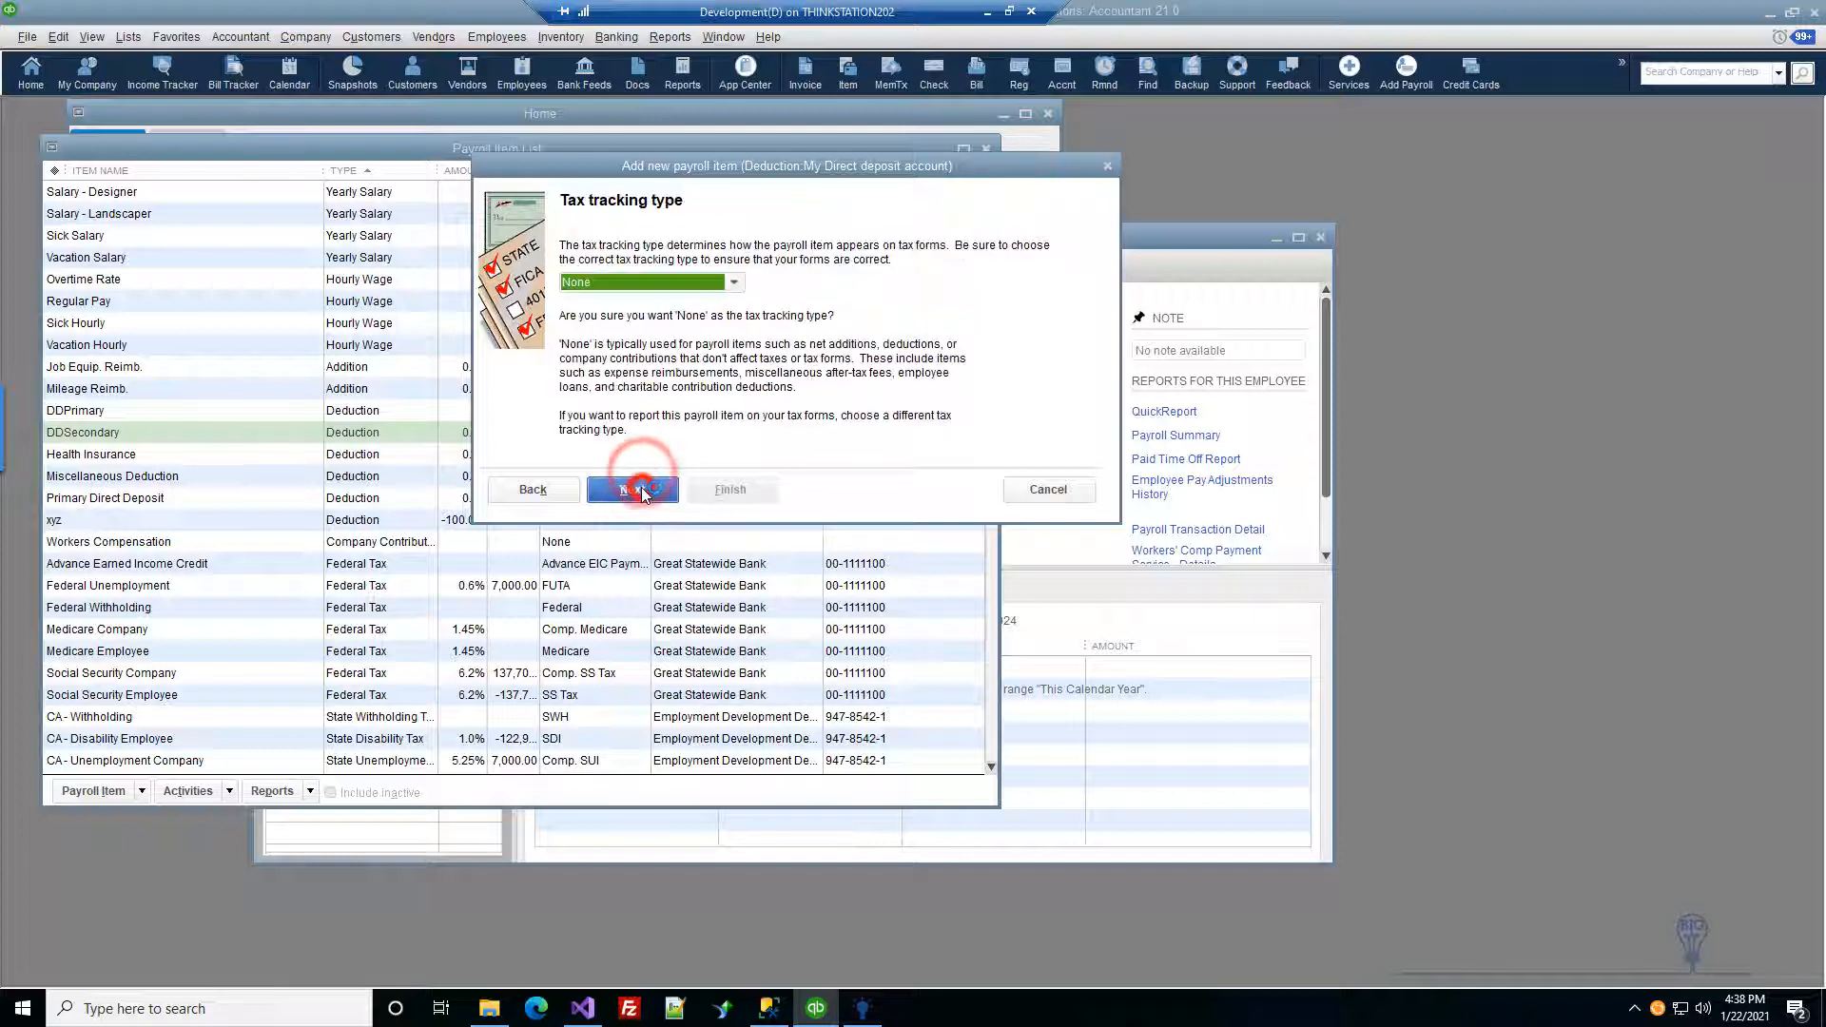
pyautogui.click(642, 491)
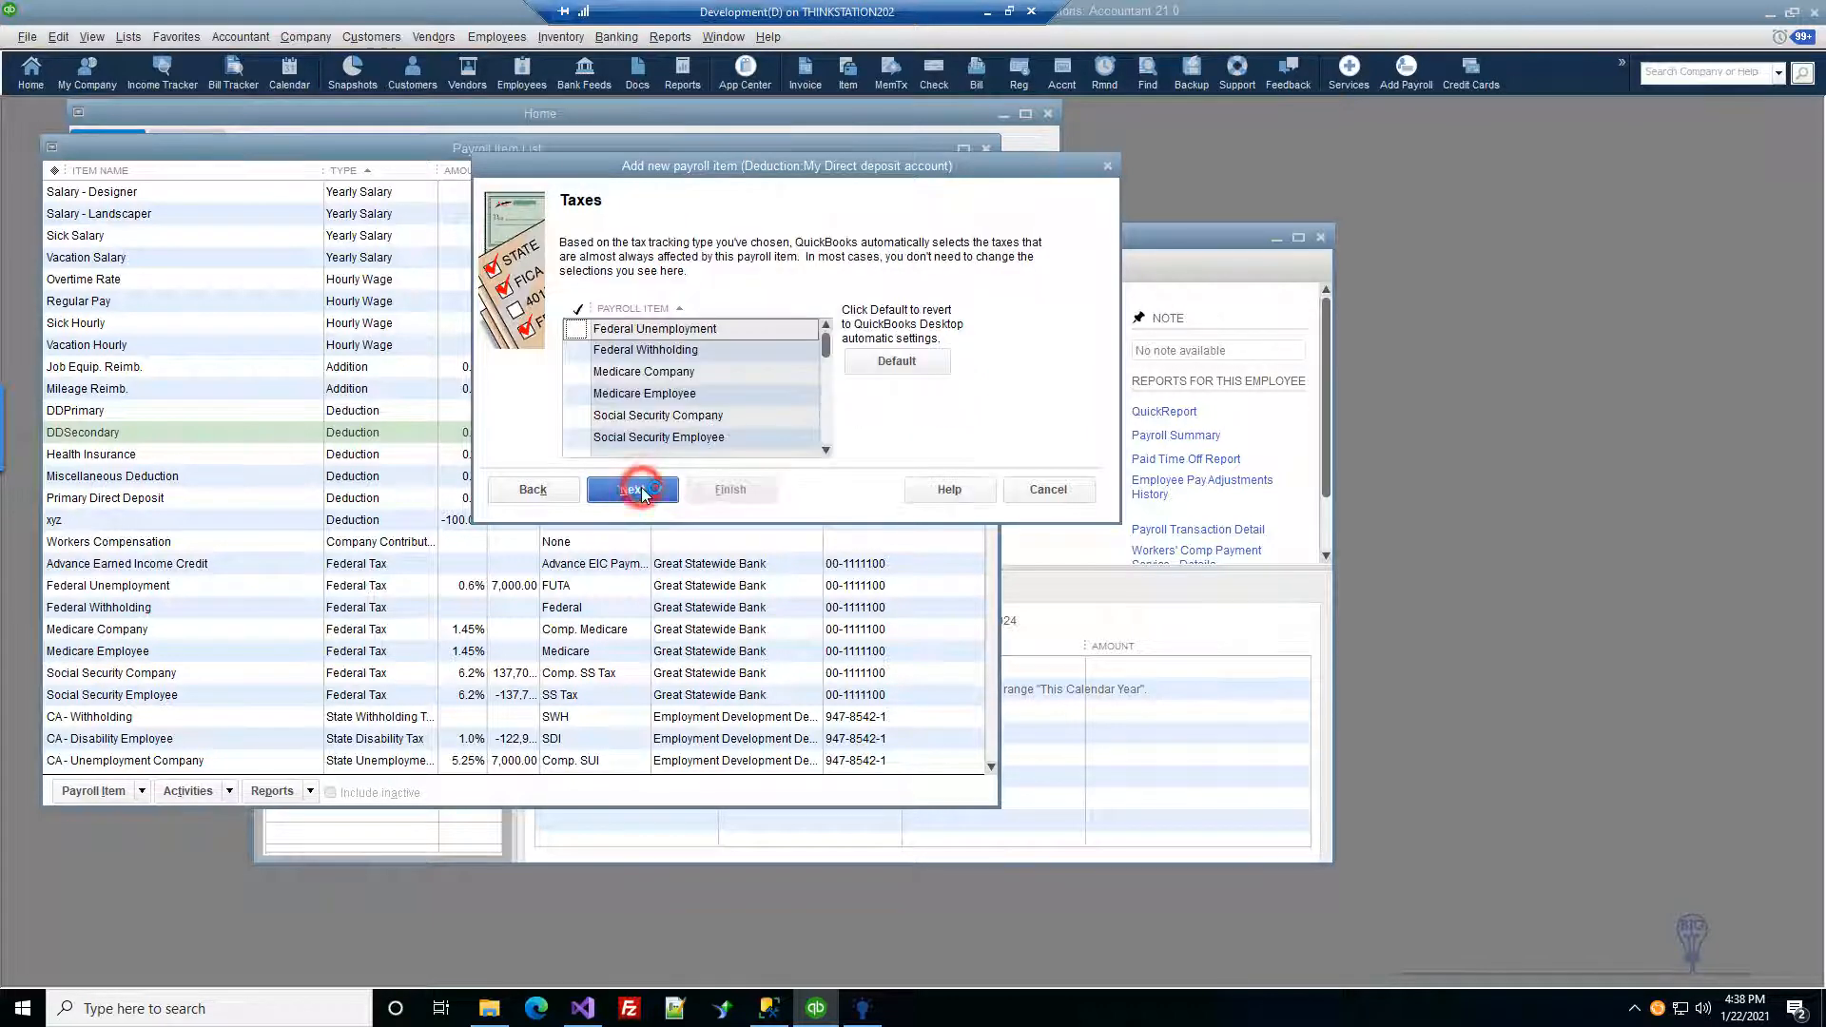
pyautogui.click(619, 494)
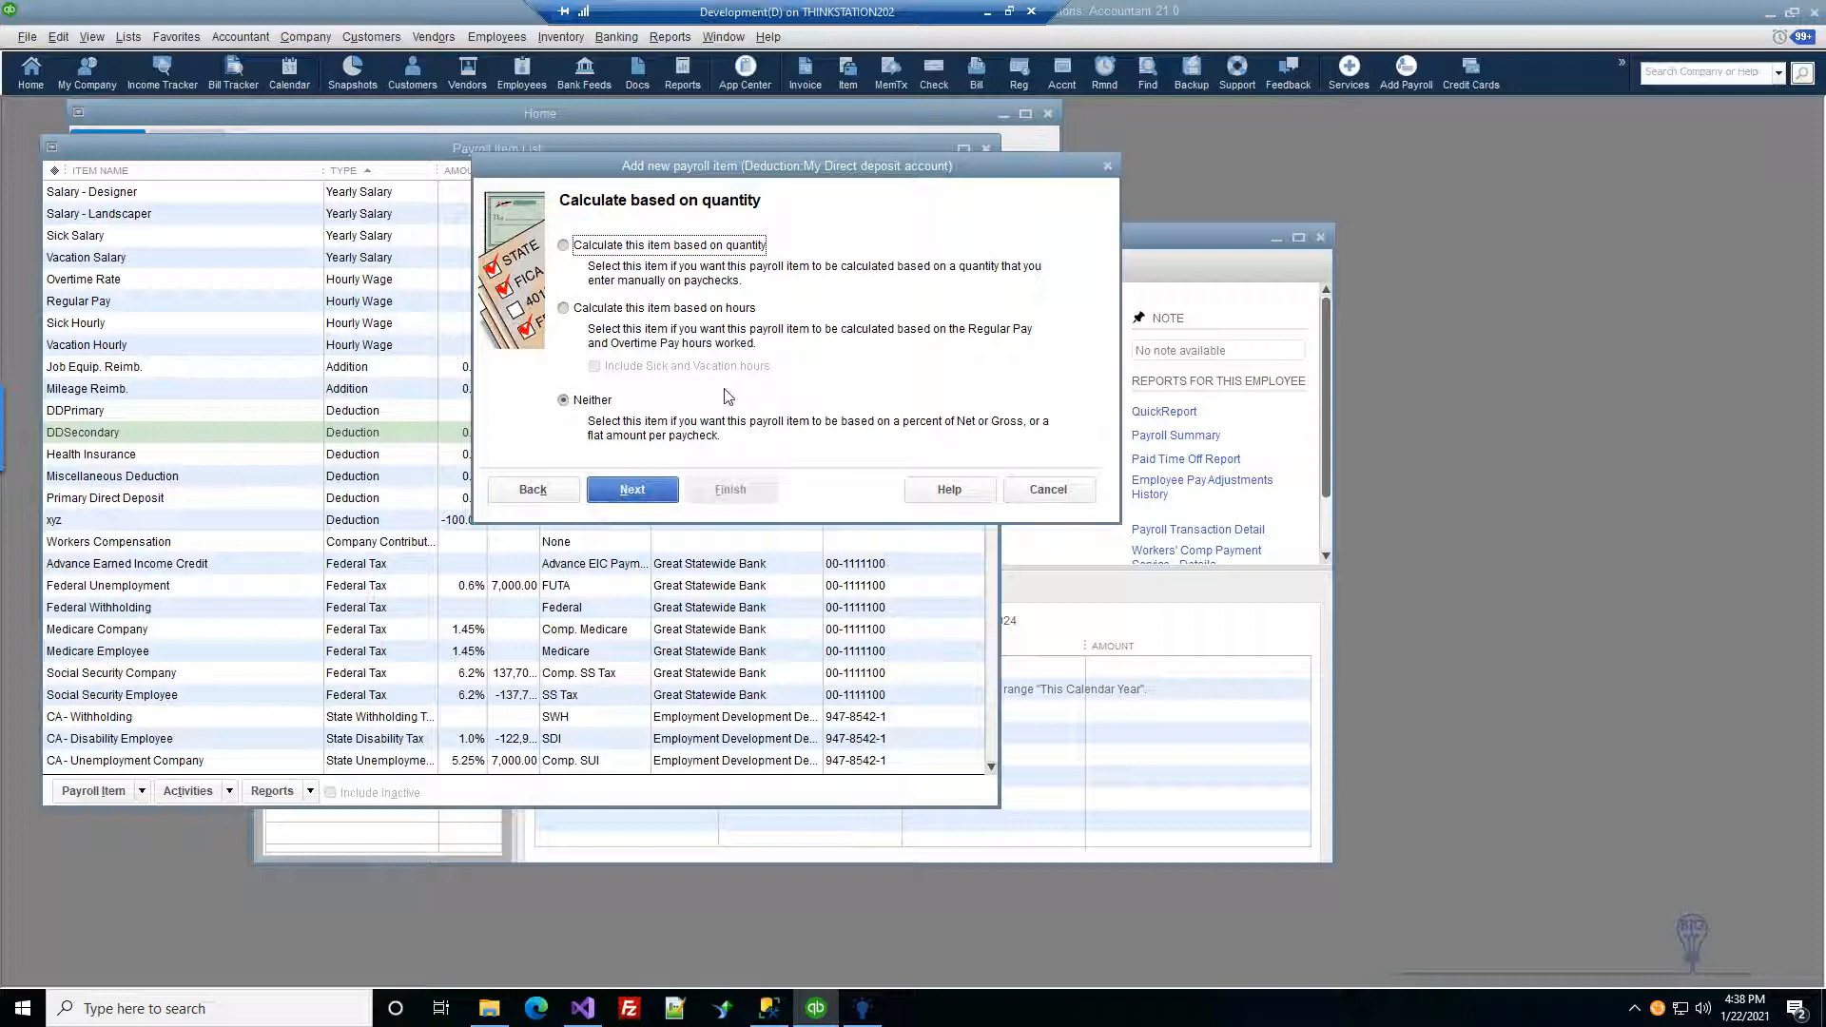
# Step: Base the deduction on neither quantity nor hours, calculate it on net pay, and set its default rate to 100.0%
pyautogui.click(633, 493)
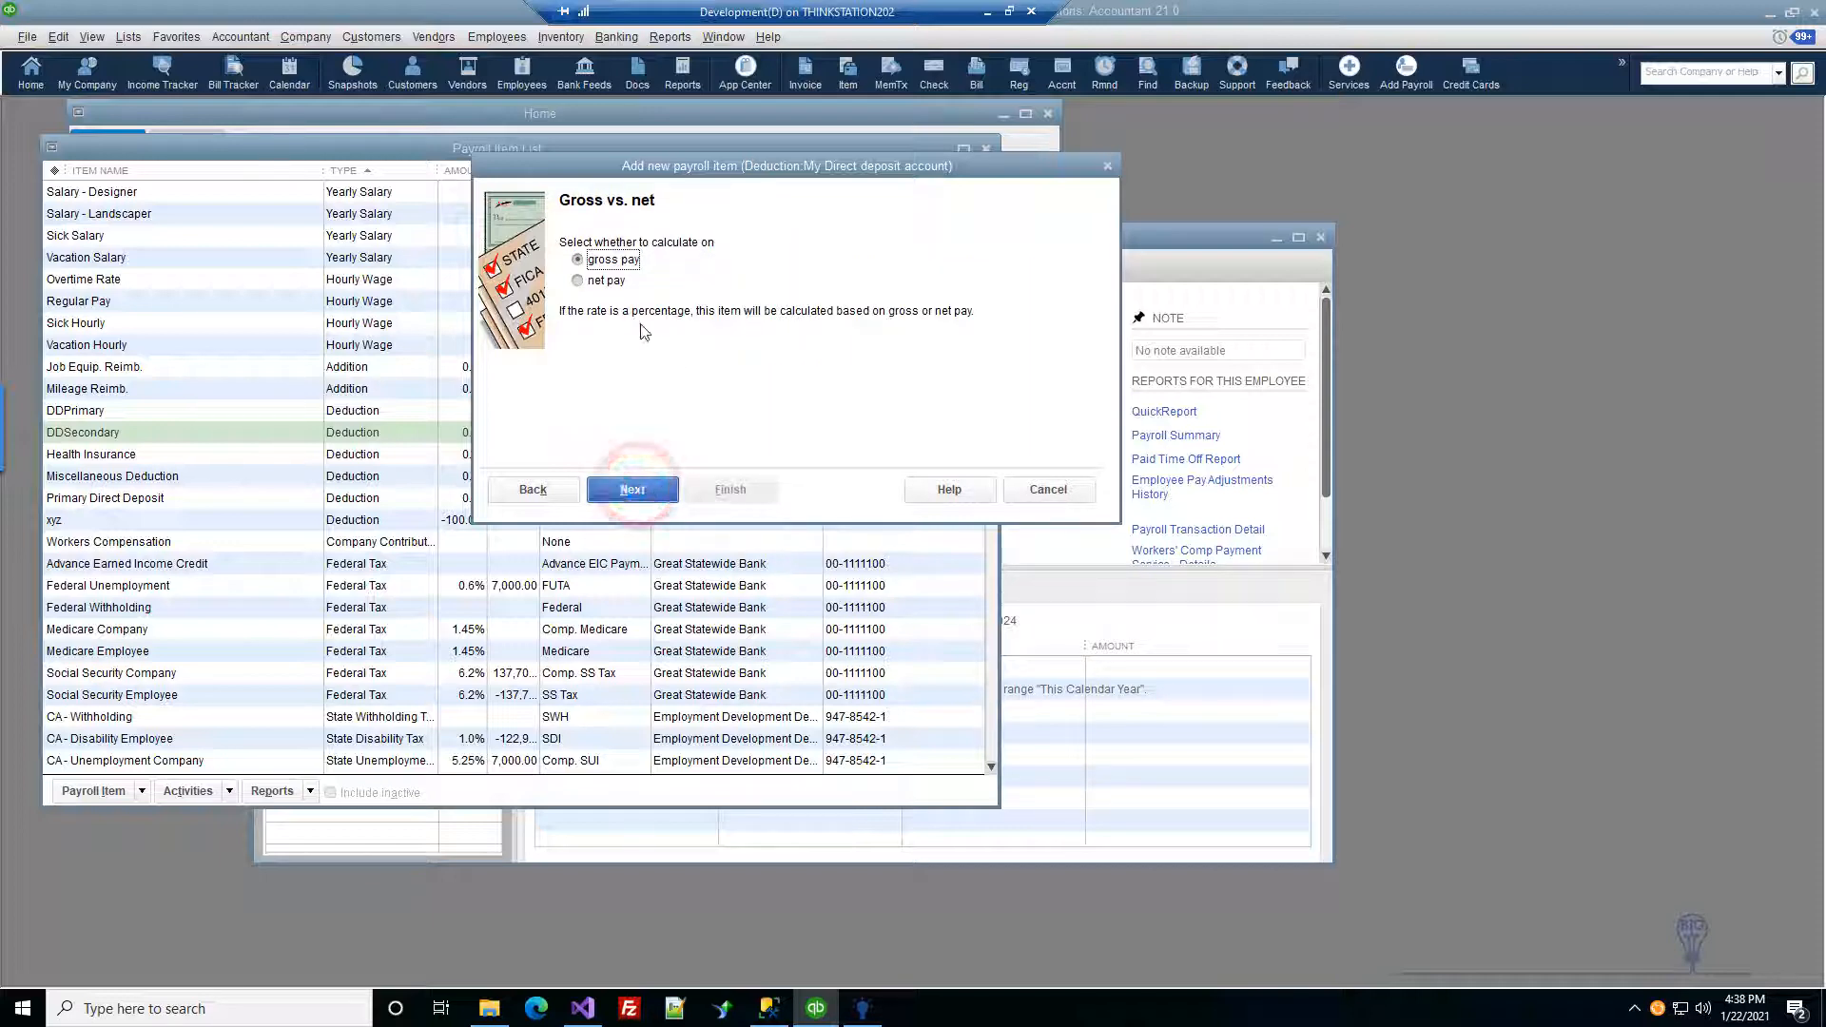
pyautogui.click(609, 281)
pyautogui.click(632, 489)
pyautogui.write('100')
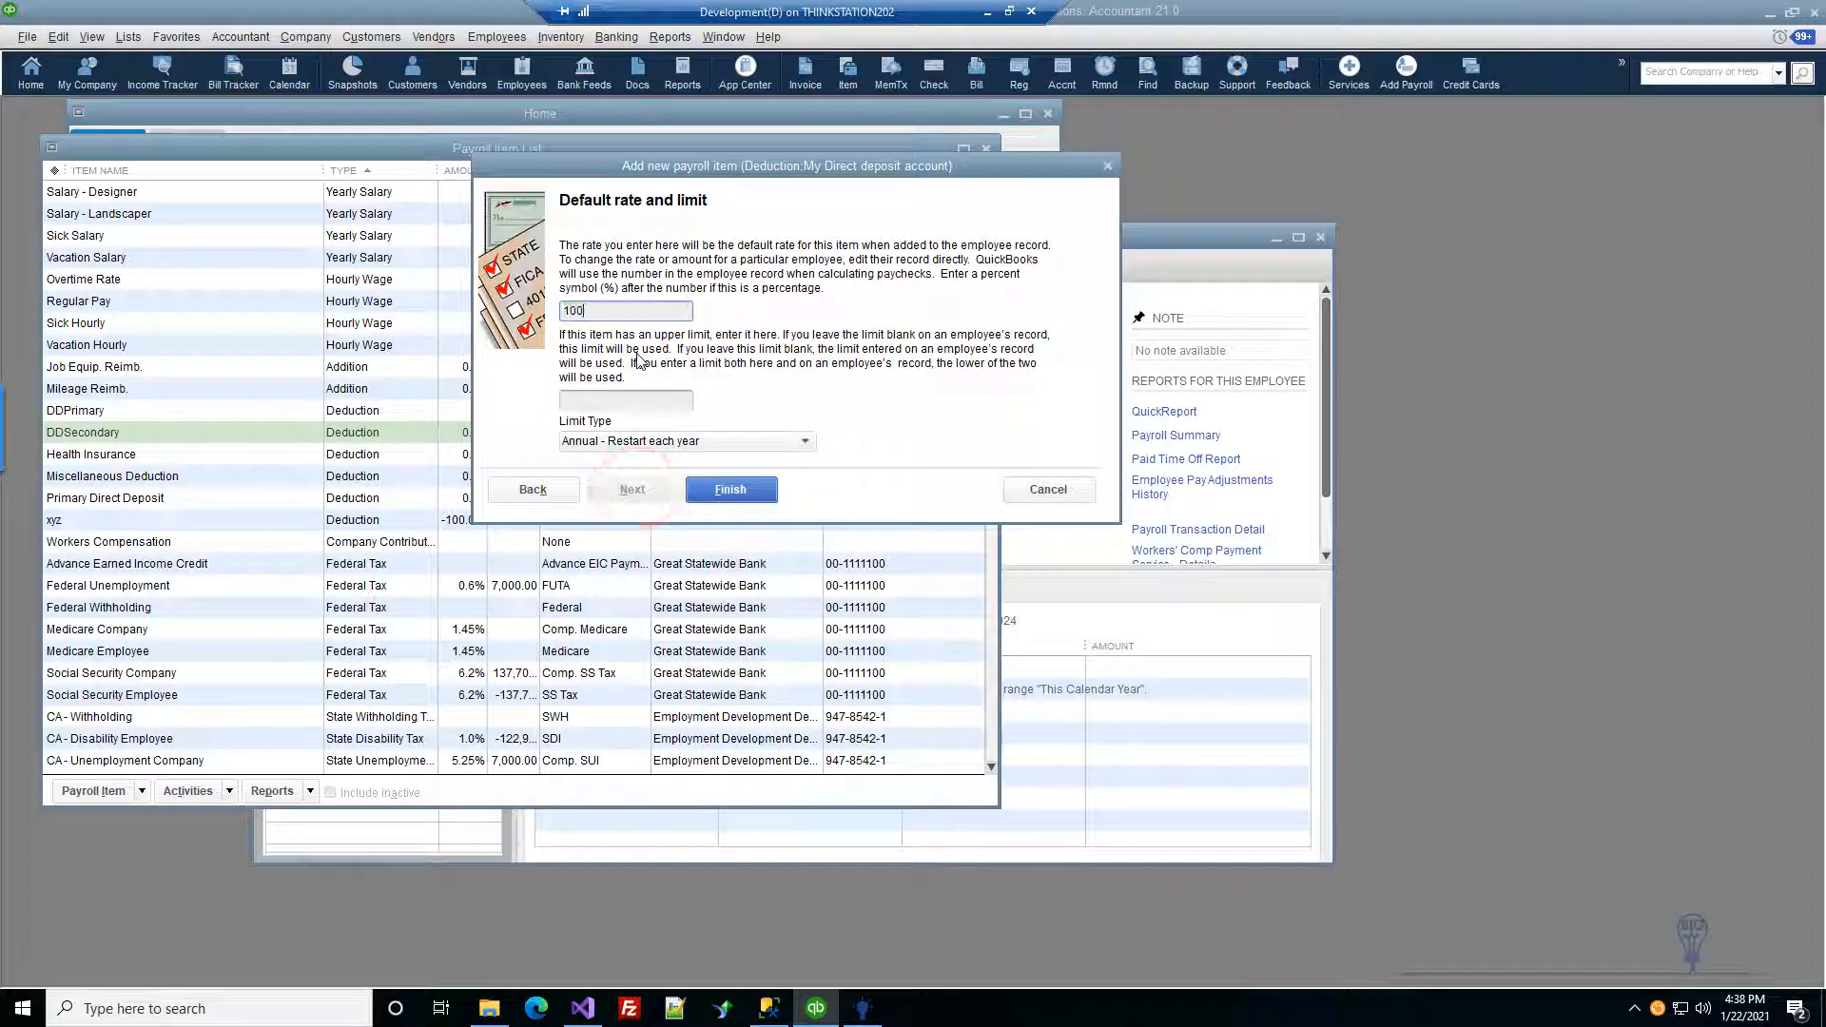
pyautogui.press('Tab')
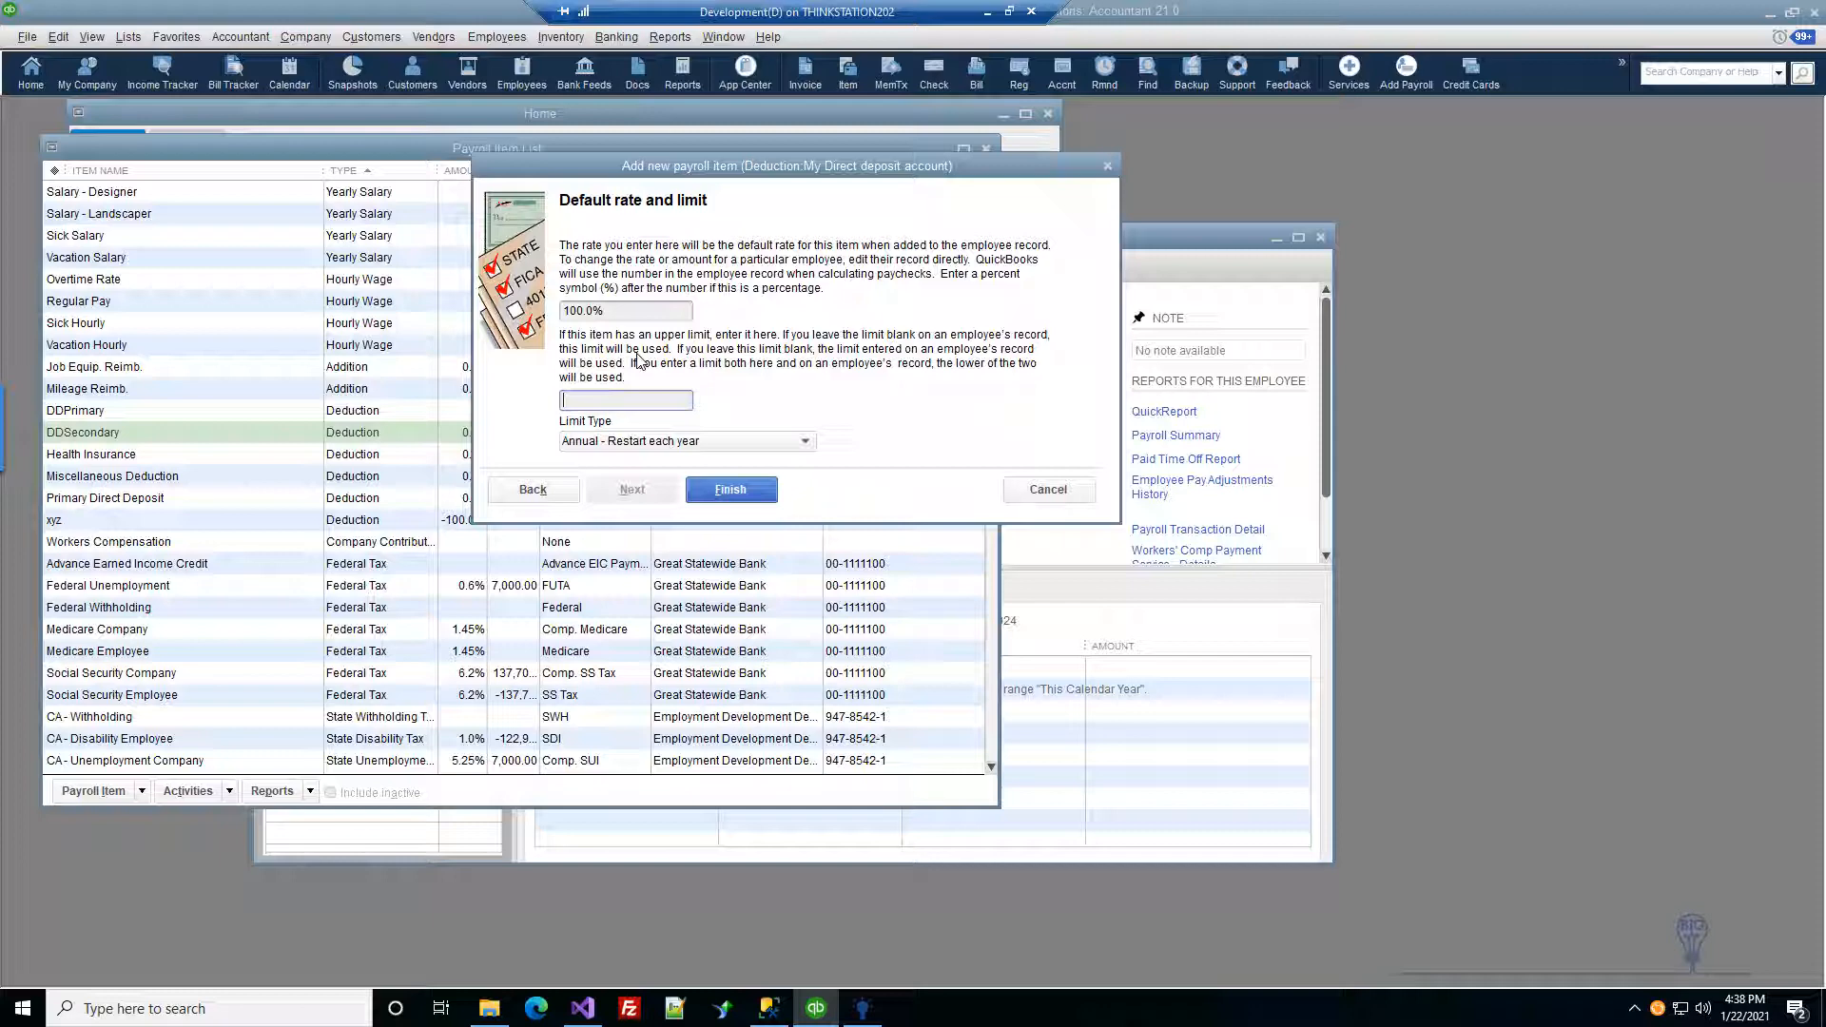
# Step: Set the employee's DDPrimary deduction to 100.0% in the payroll information and save the employee record
pyautogui.write('0')
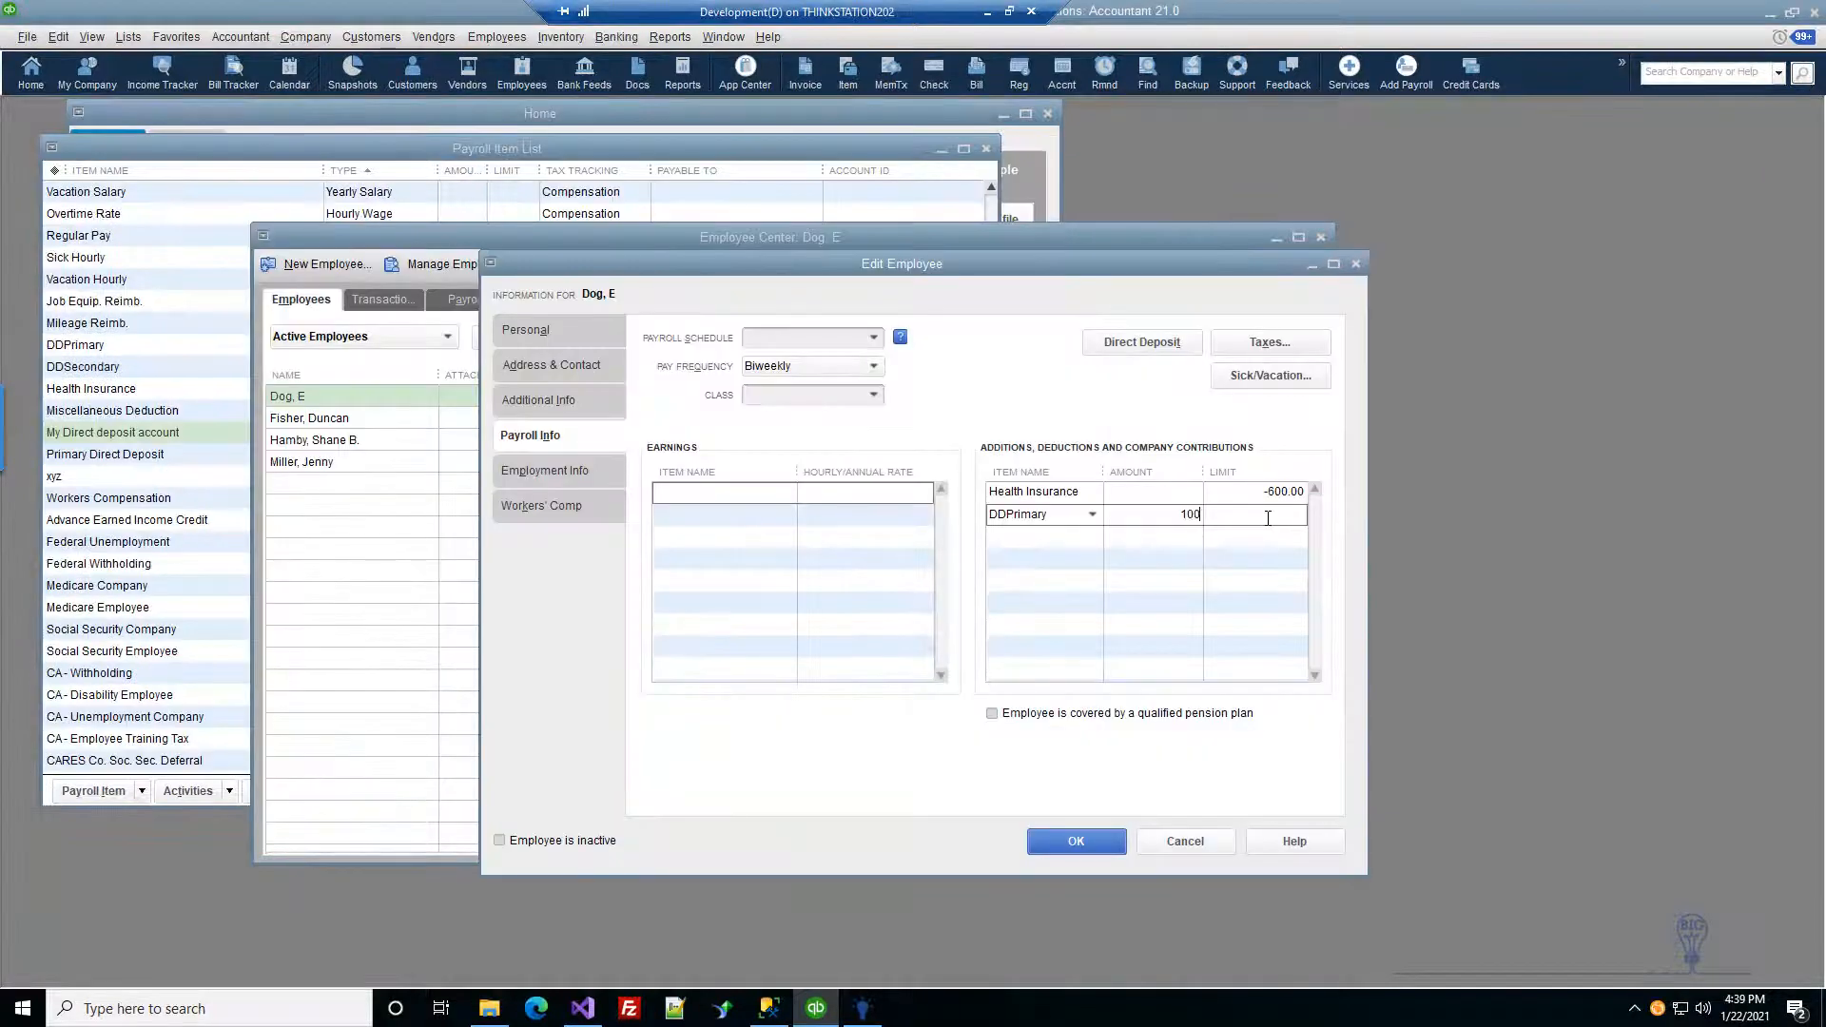
pyautogui.write('.0%')
pyautogui.press('Tab')
pyautogui.click(1075, 841)
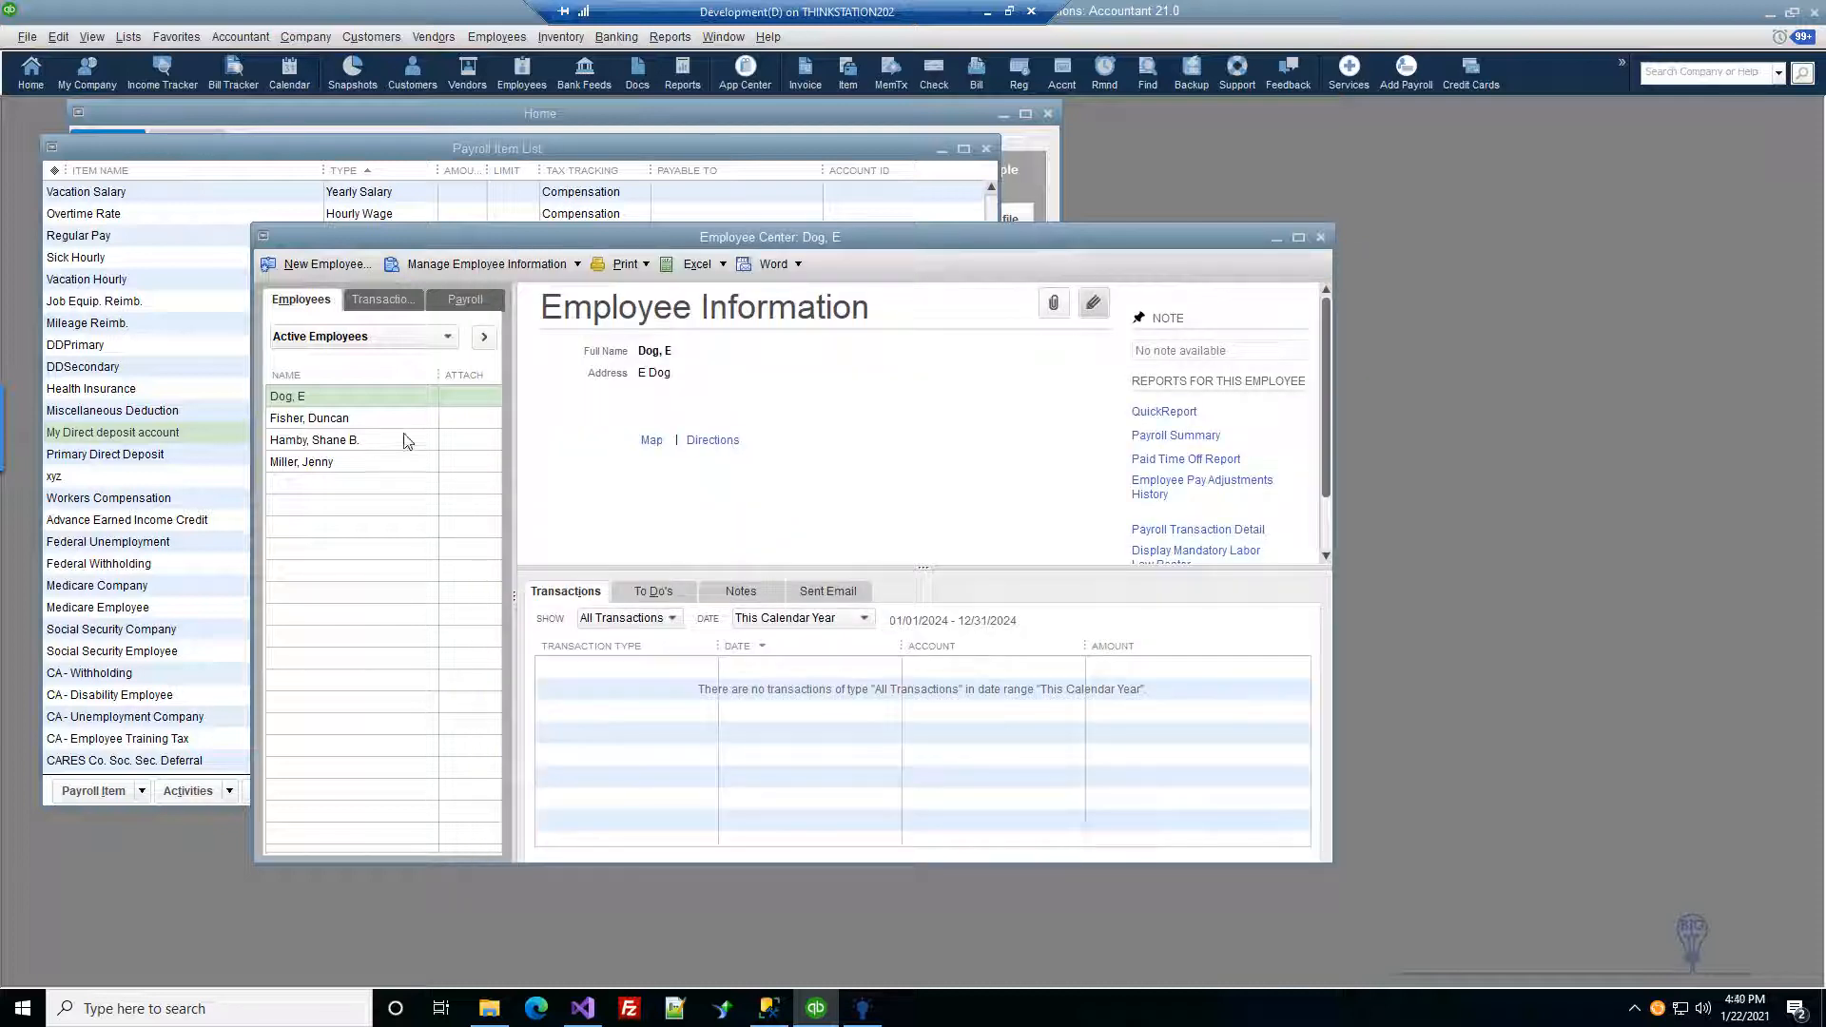
# Step: Open the second listed employee's 12/15/2024 paycheck and review the DDPrimary deduction in its paycheck detail
pyautogui.click(394, 419)
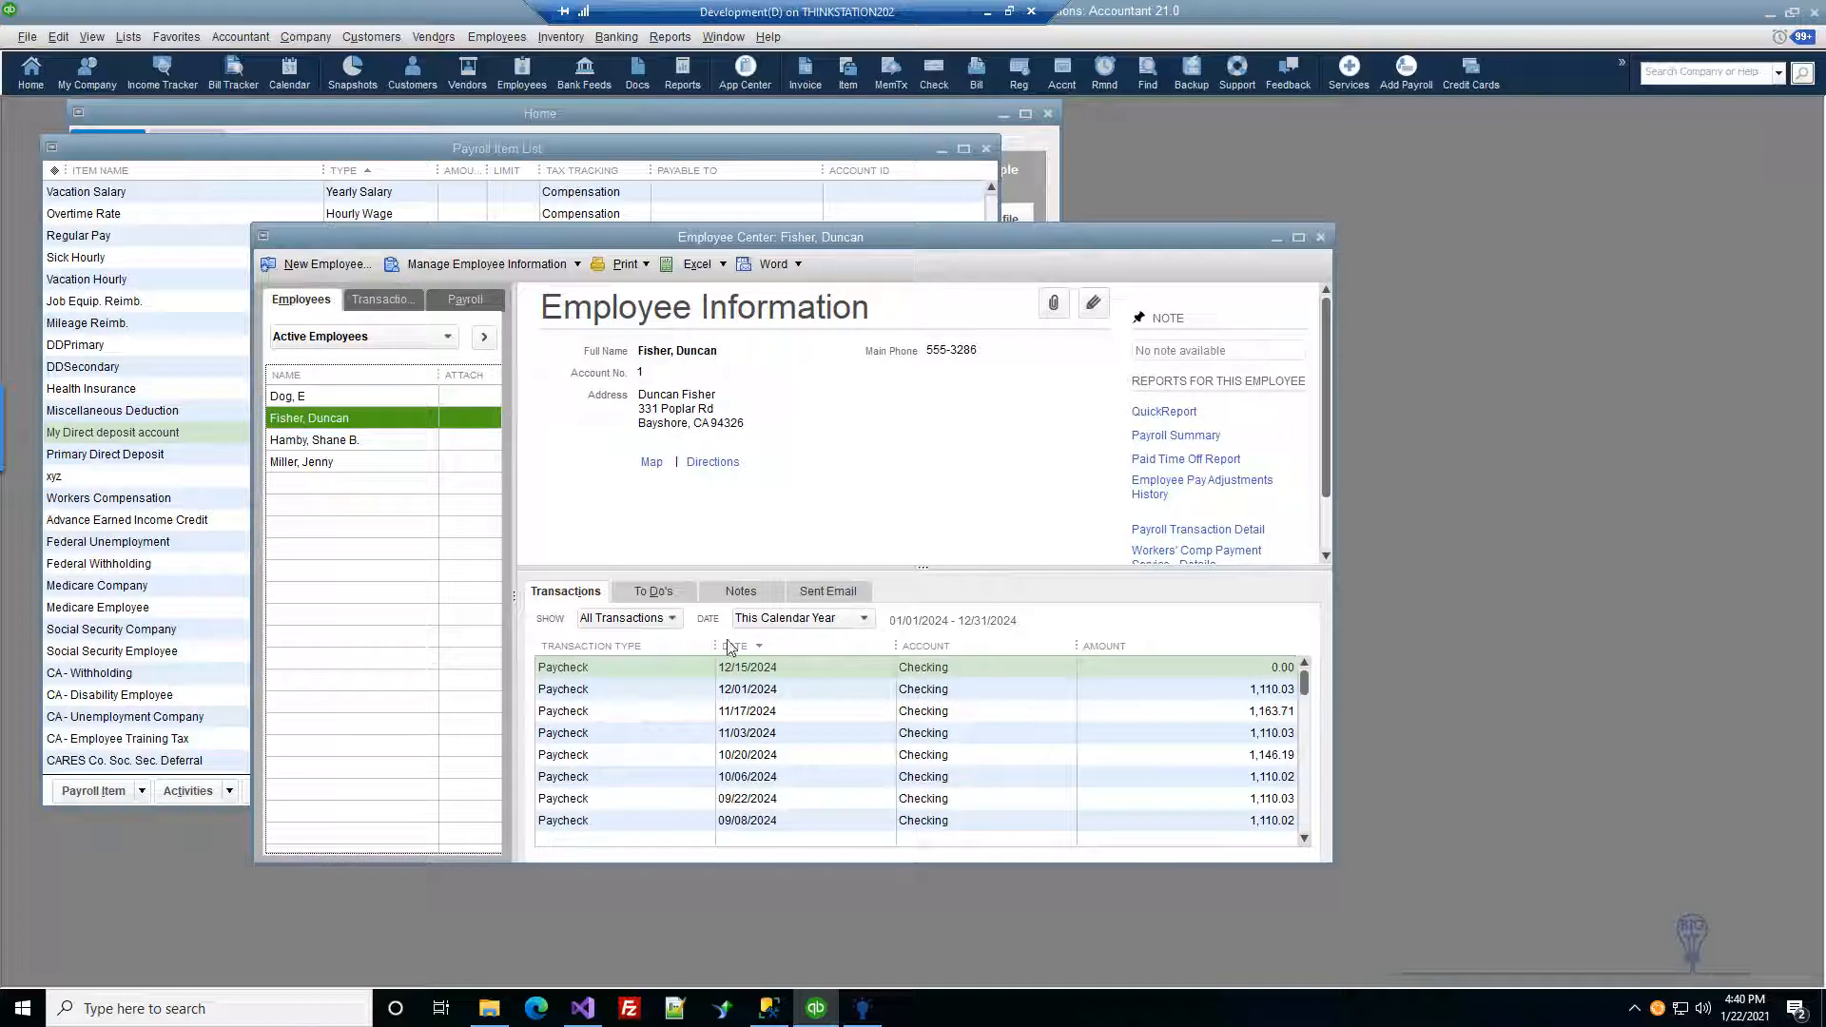
pyautogui.rightClick(718, 669)
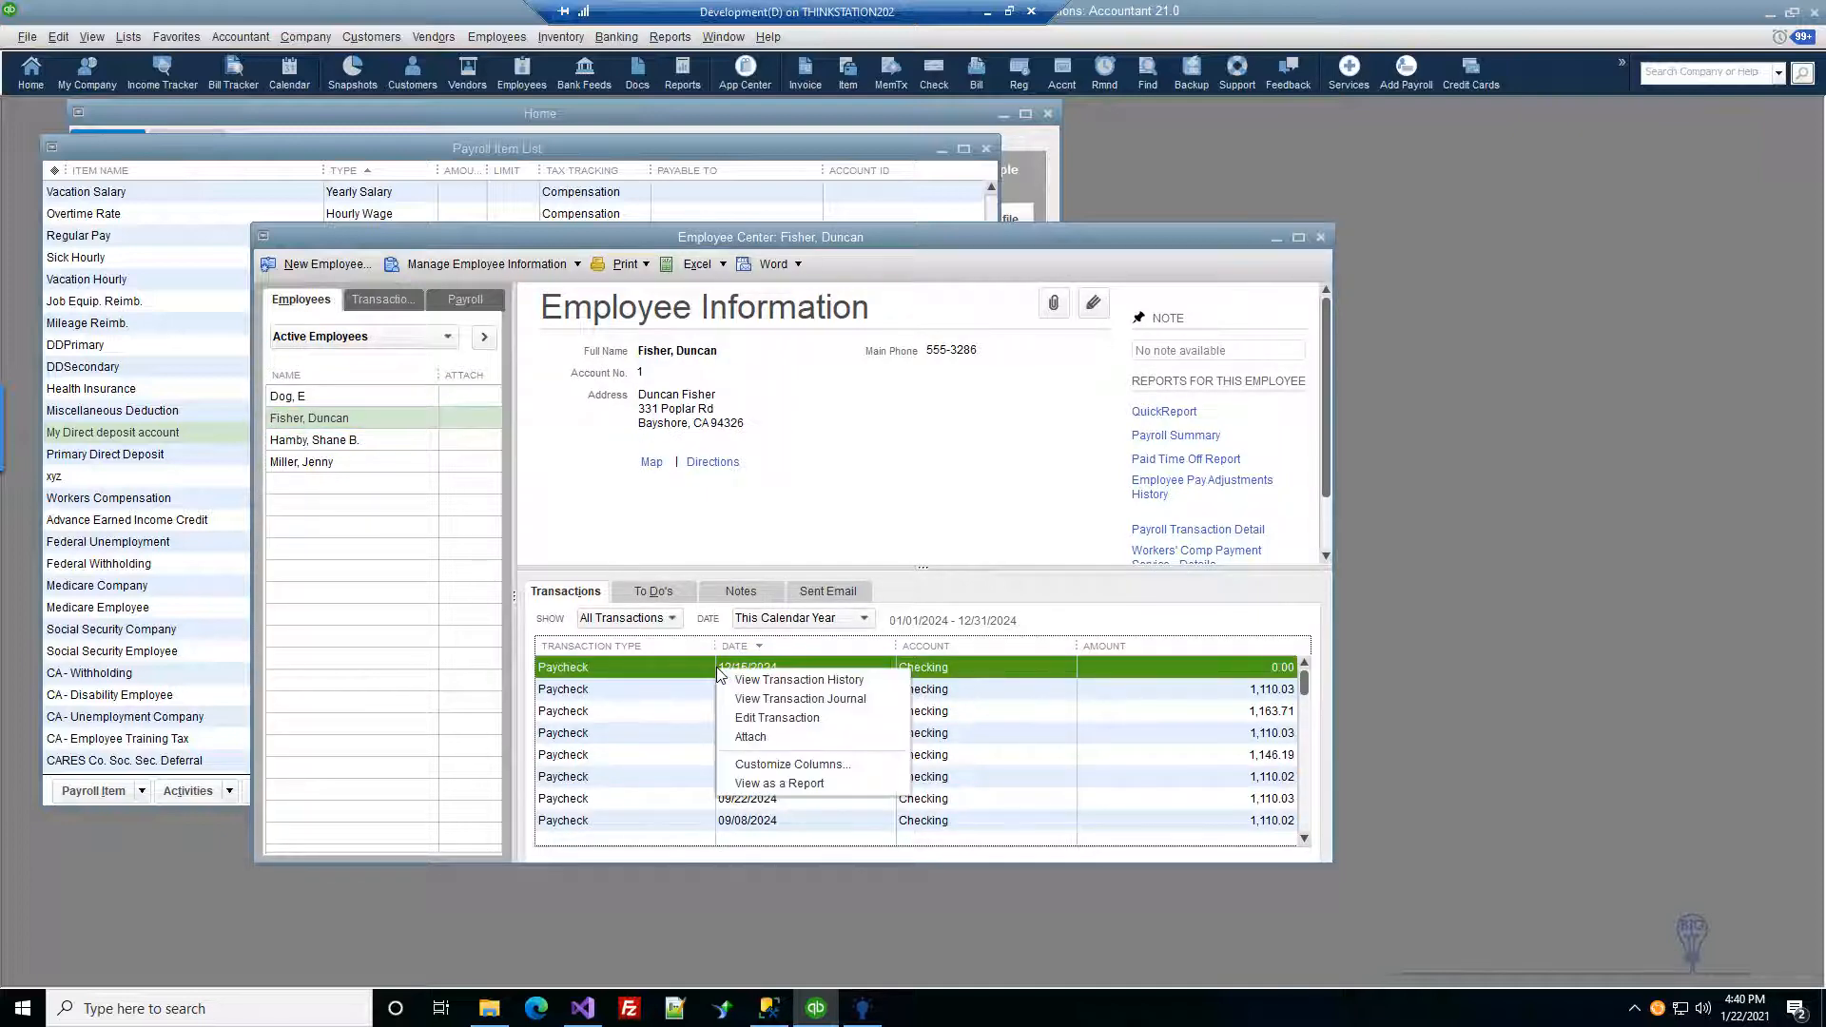
pyautogui.click(777, 716)
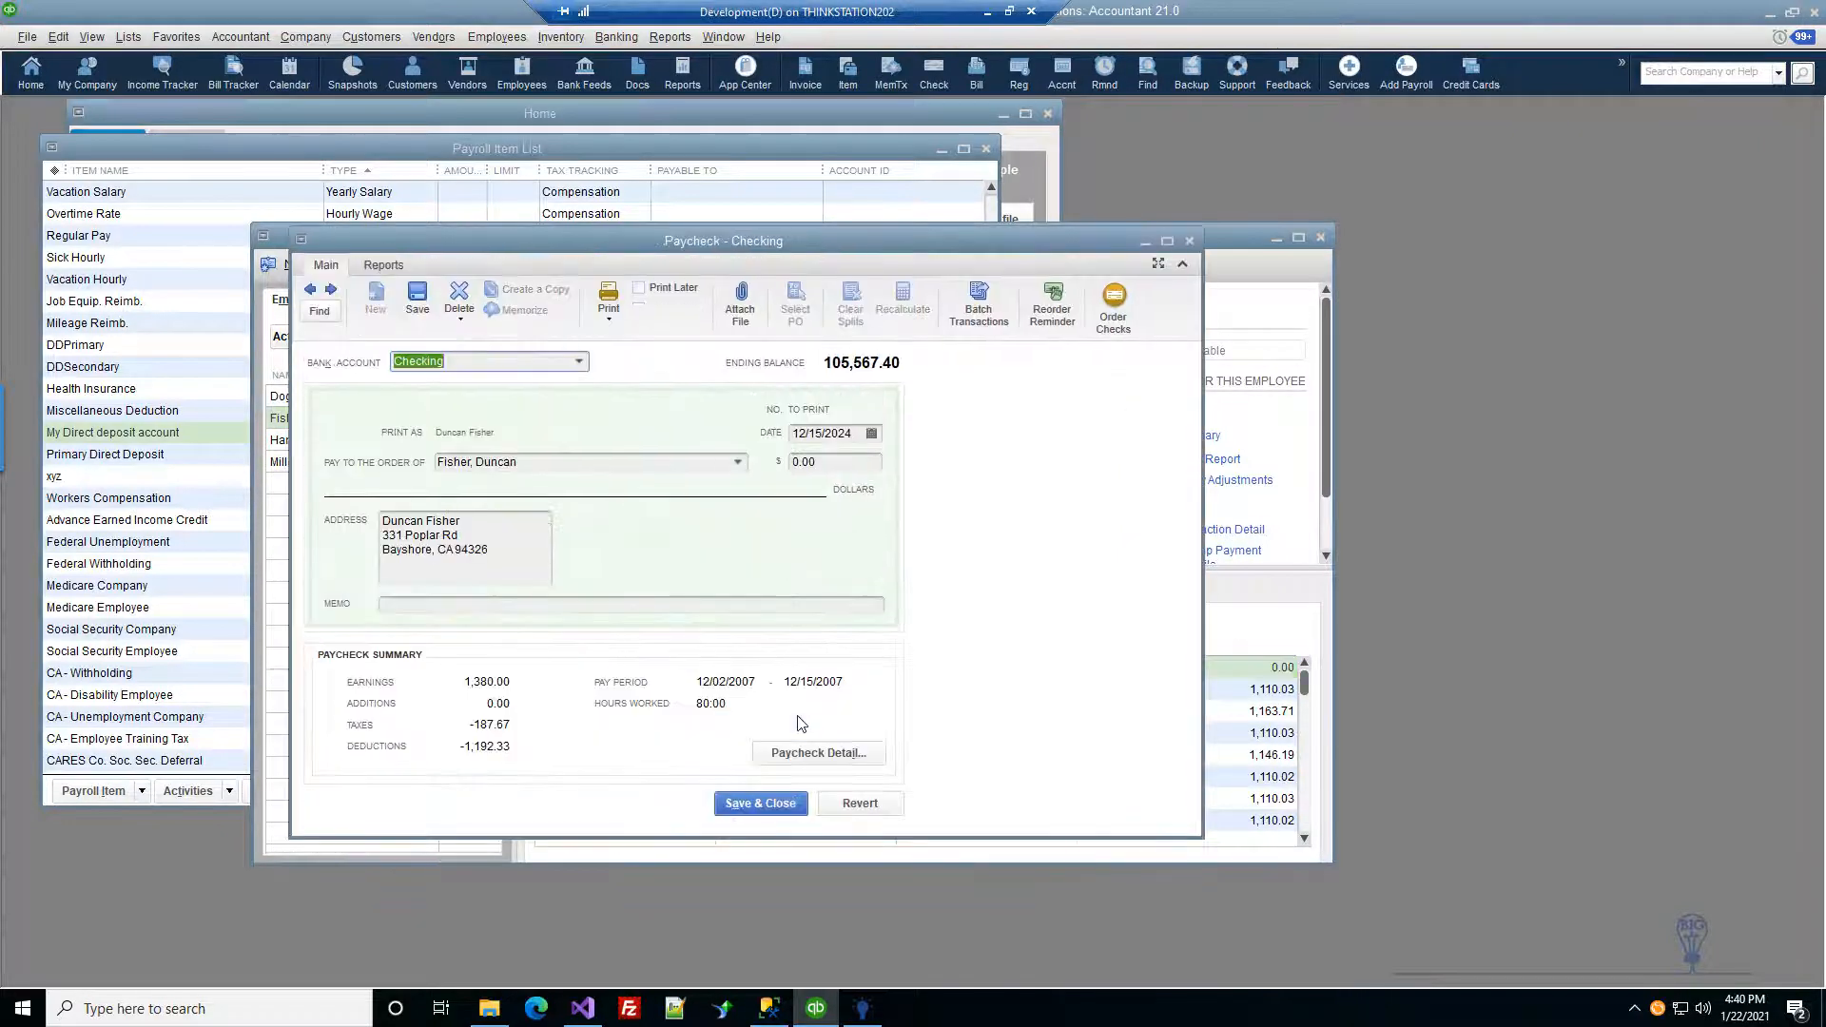
pyautogui.click(798, 753)
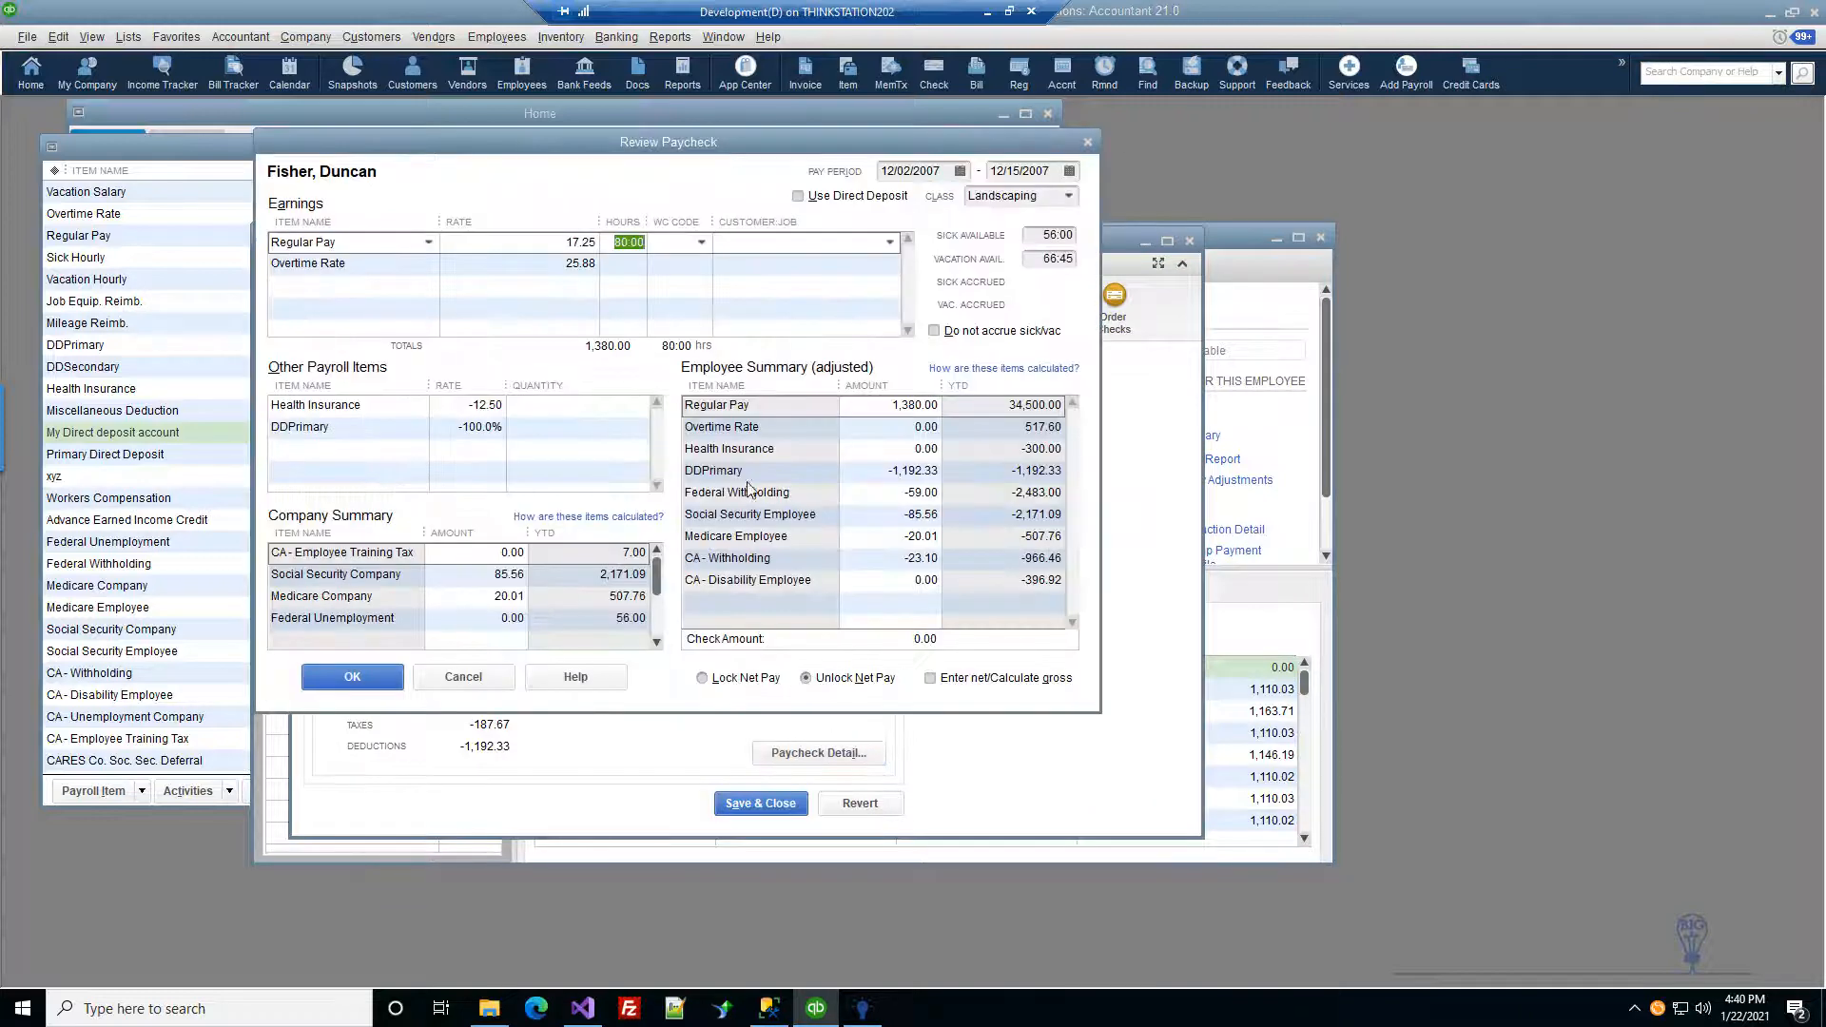
pyautogui.click(766, 478)
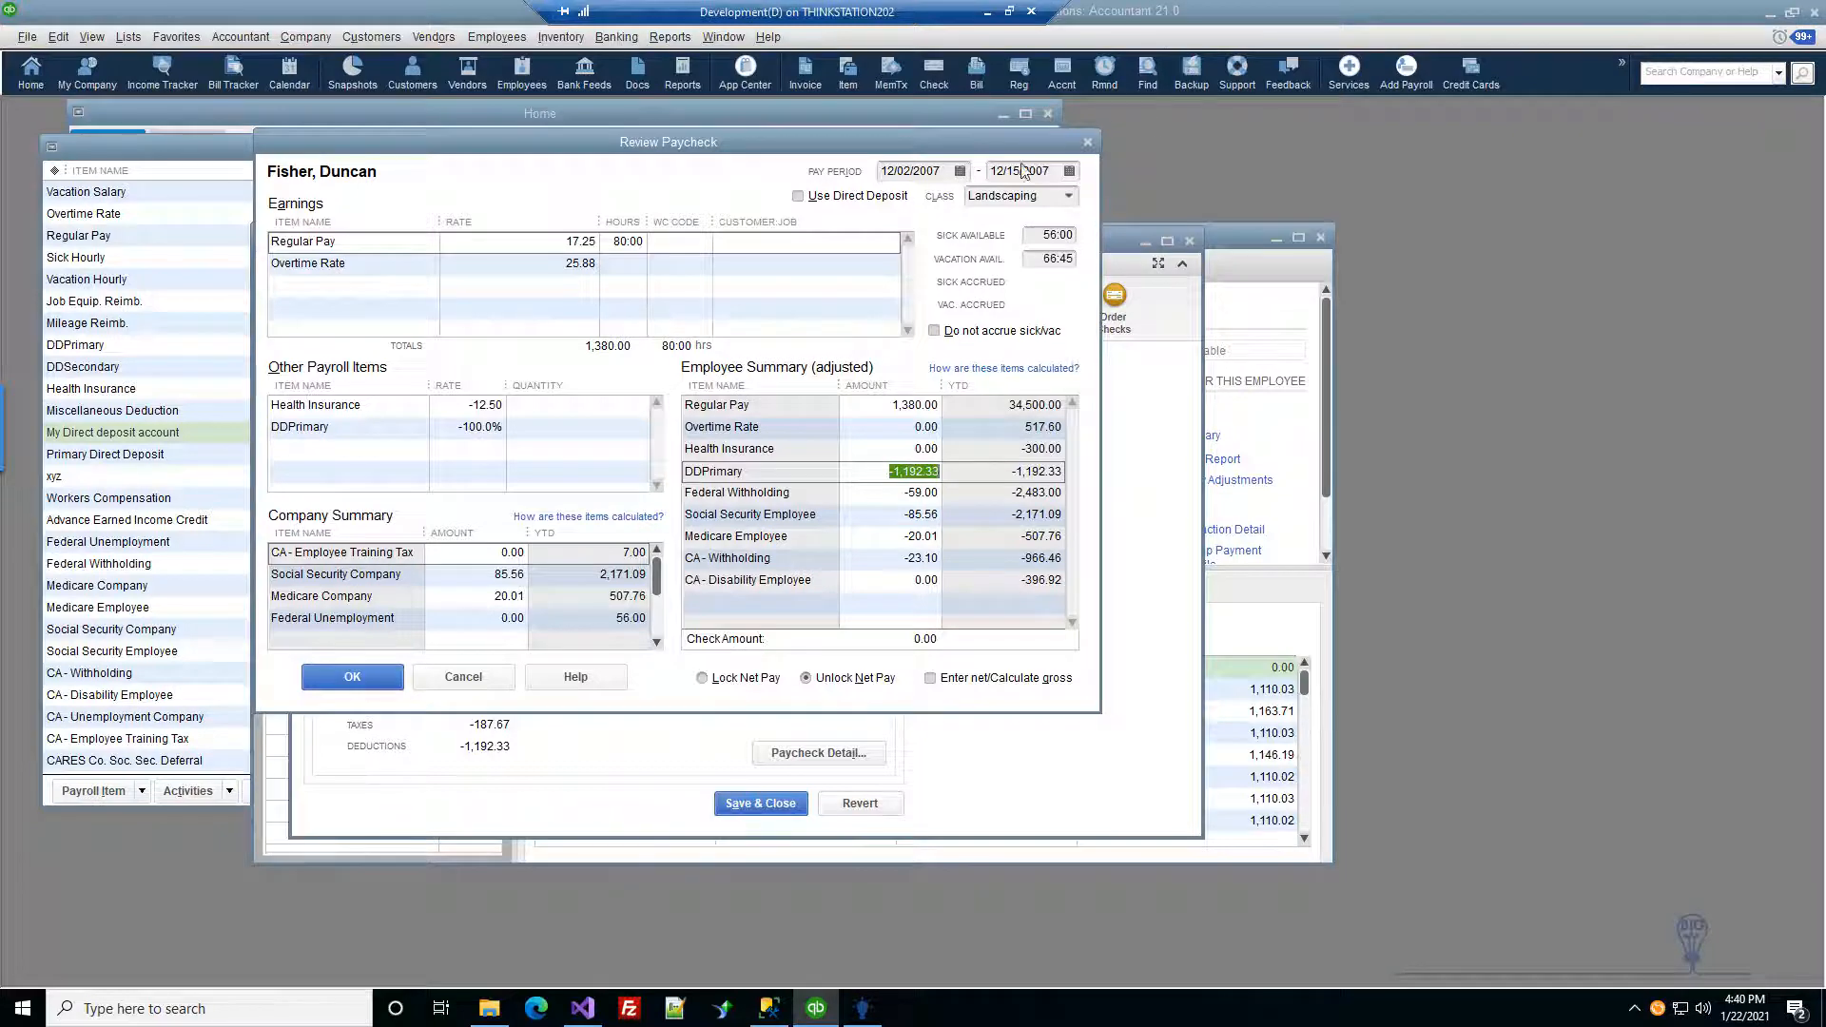
# Step: Close the paycheck detail, switch to Desktop Toolkit for QuickBooks, and open the Create Direct Deposit file integration
pyautogui.moveTo(1056, 142); pyautogui.dragTo(1162, 152)
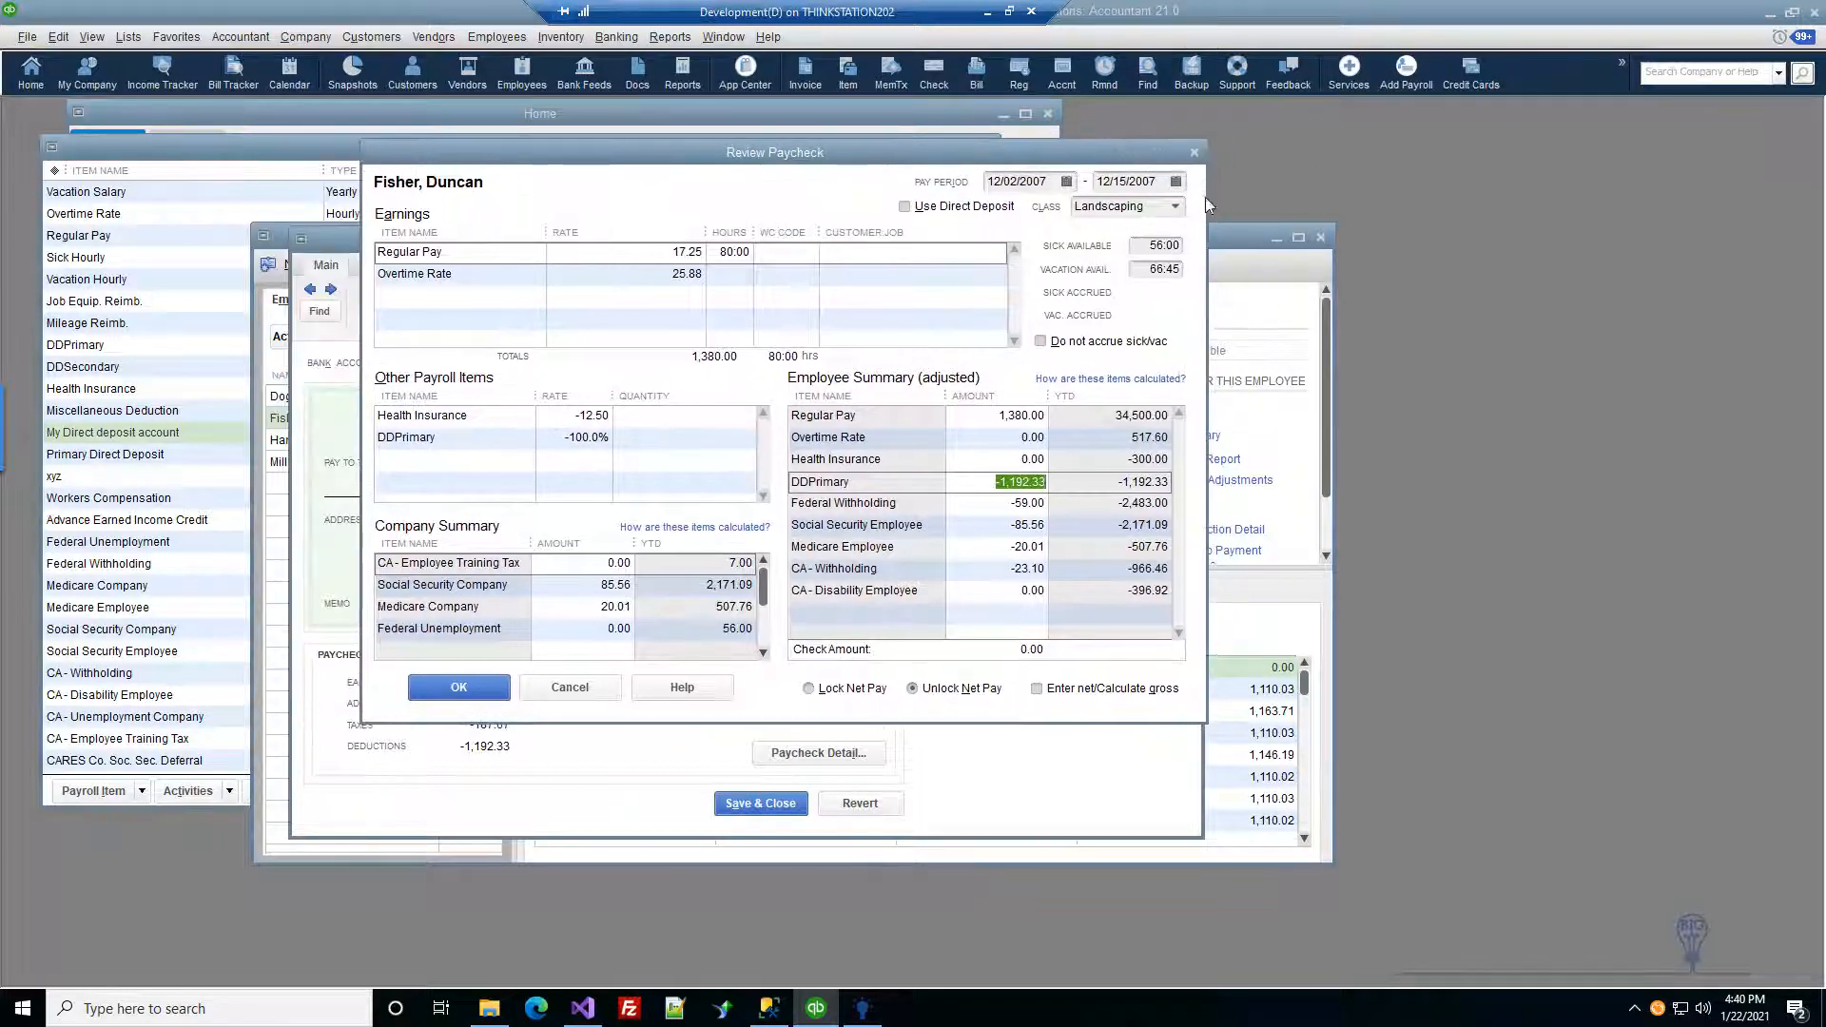
pyautogui.click(1195, 152)
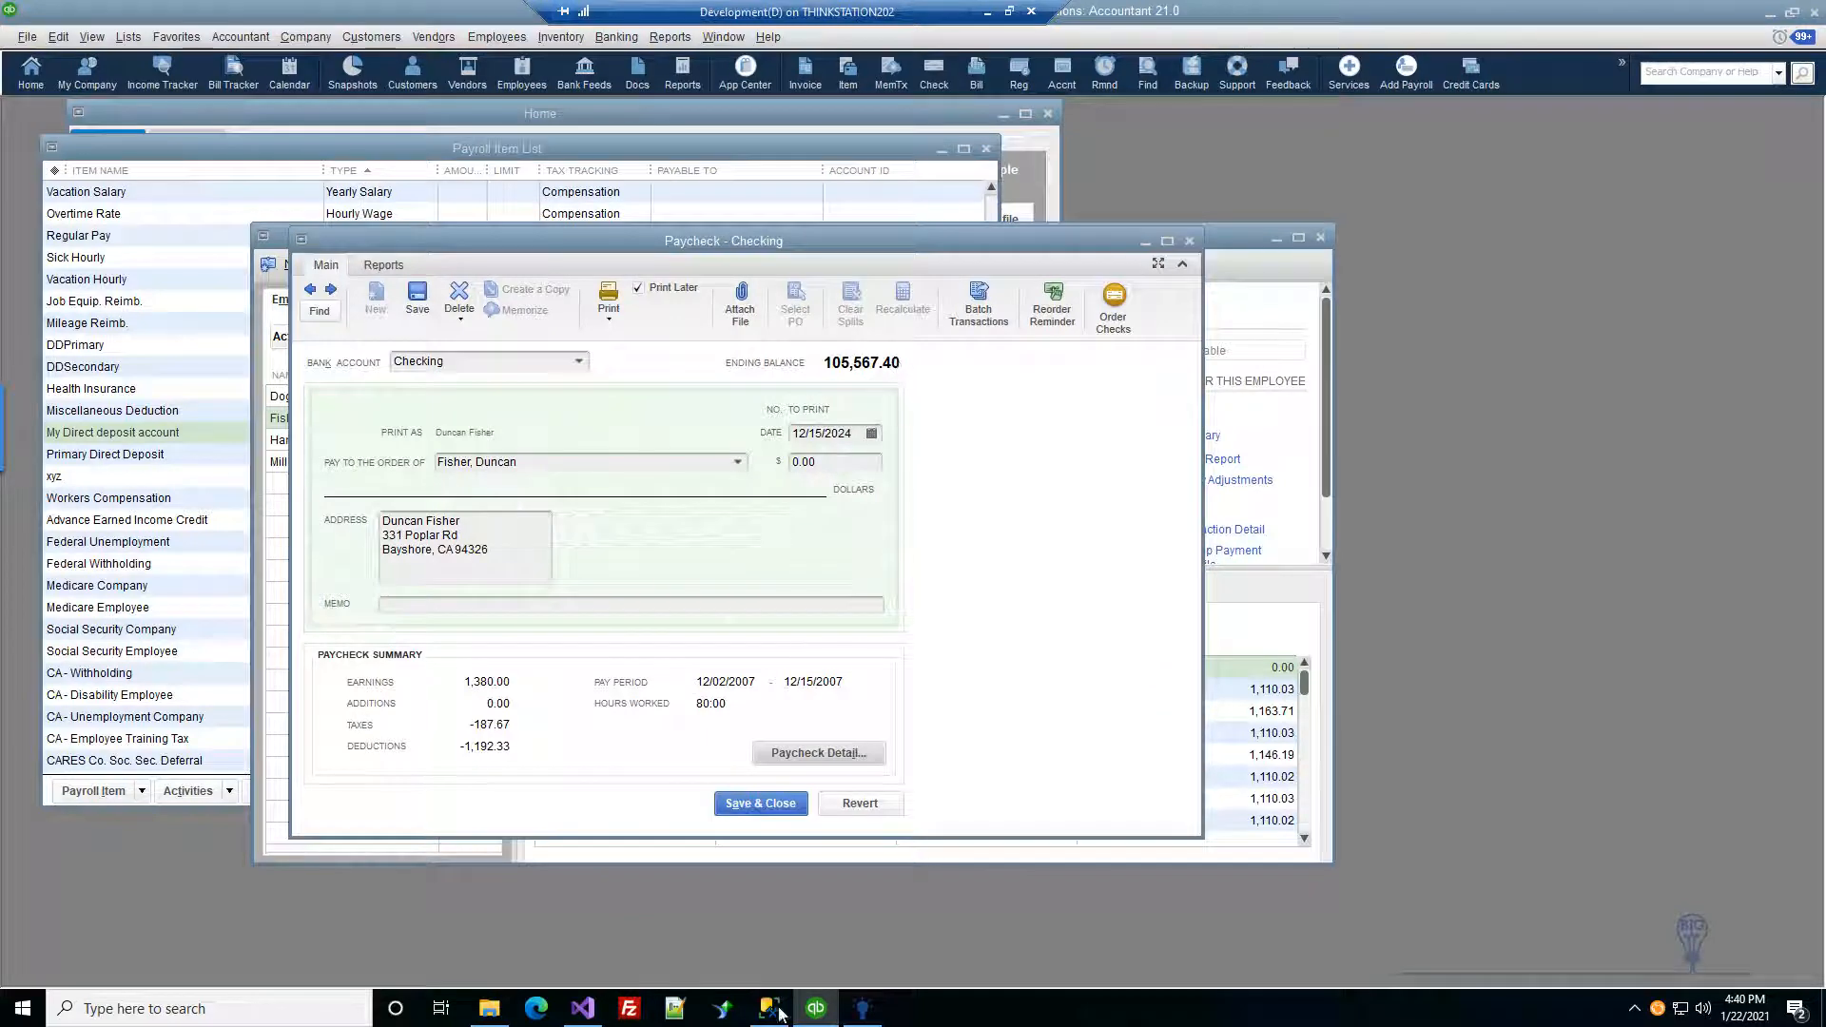
pyautogui.click(869, 1013)
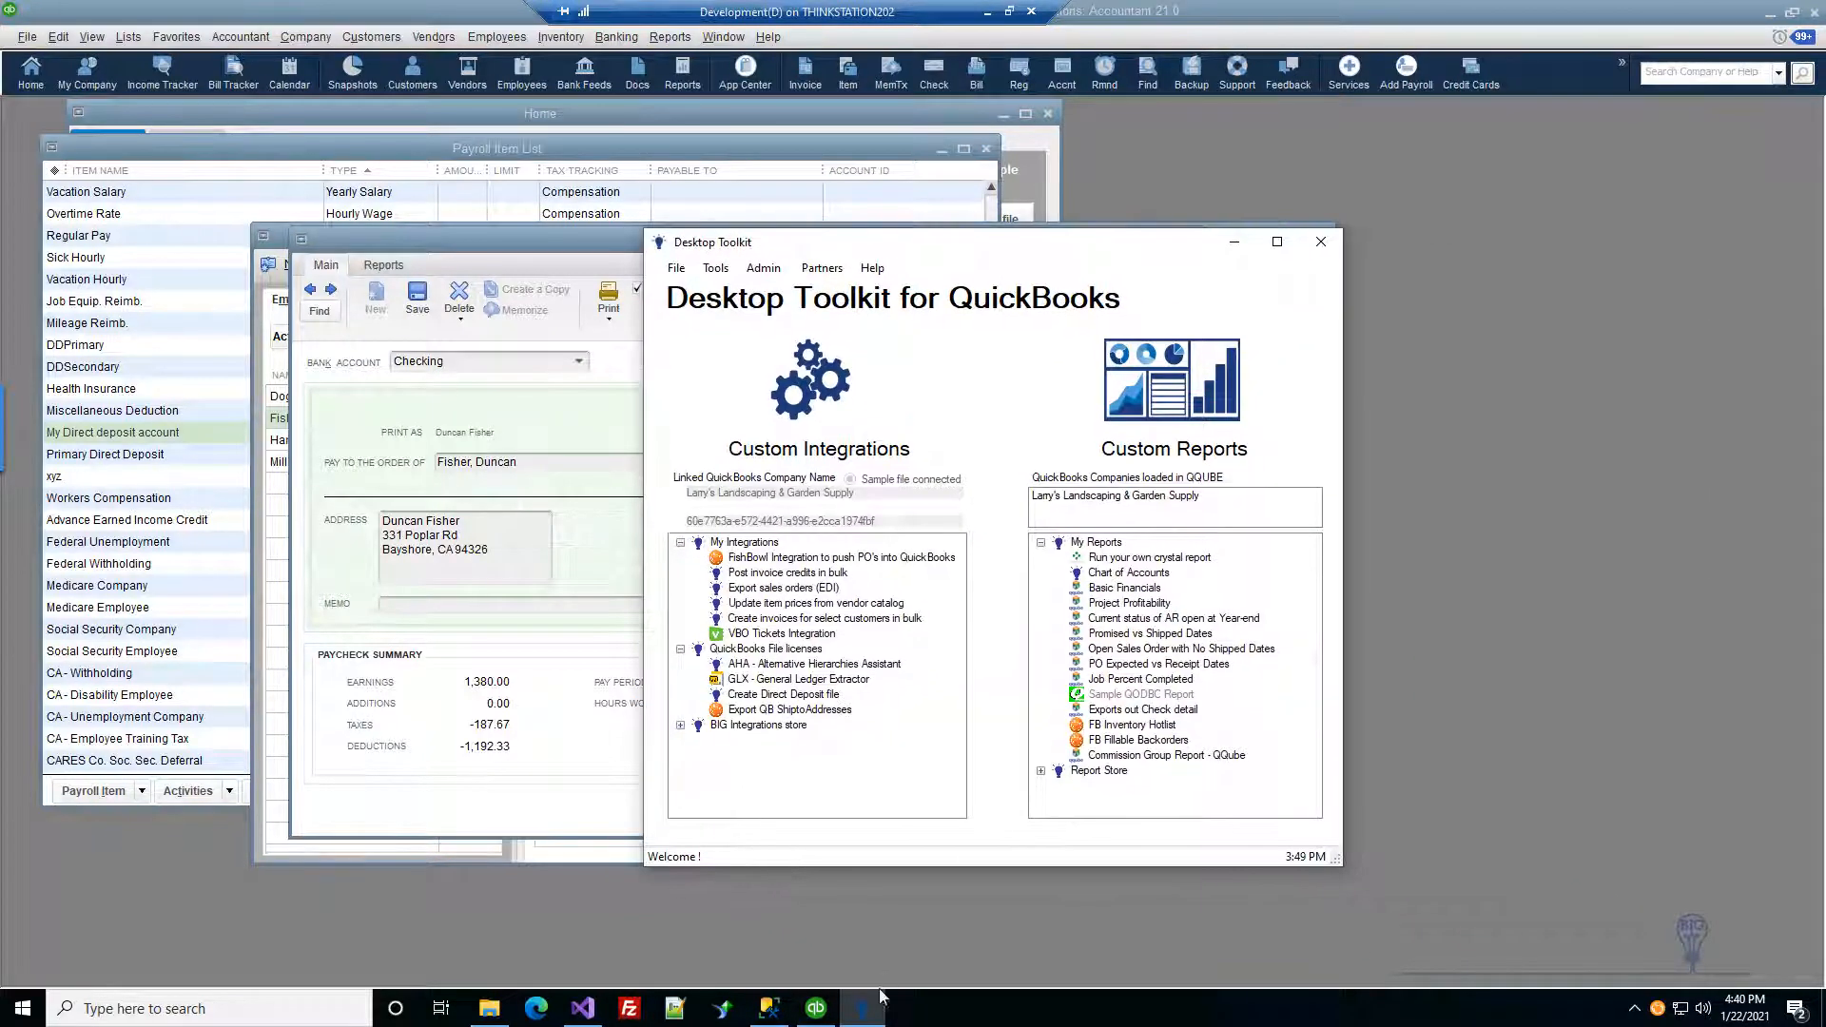
pyautogui.doubleClick(816, 695)
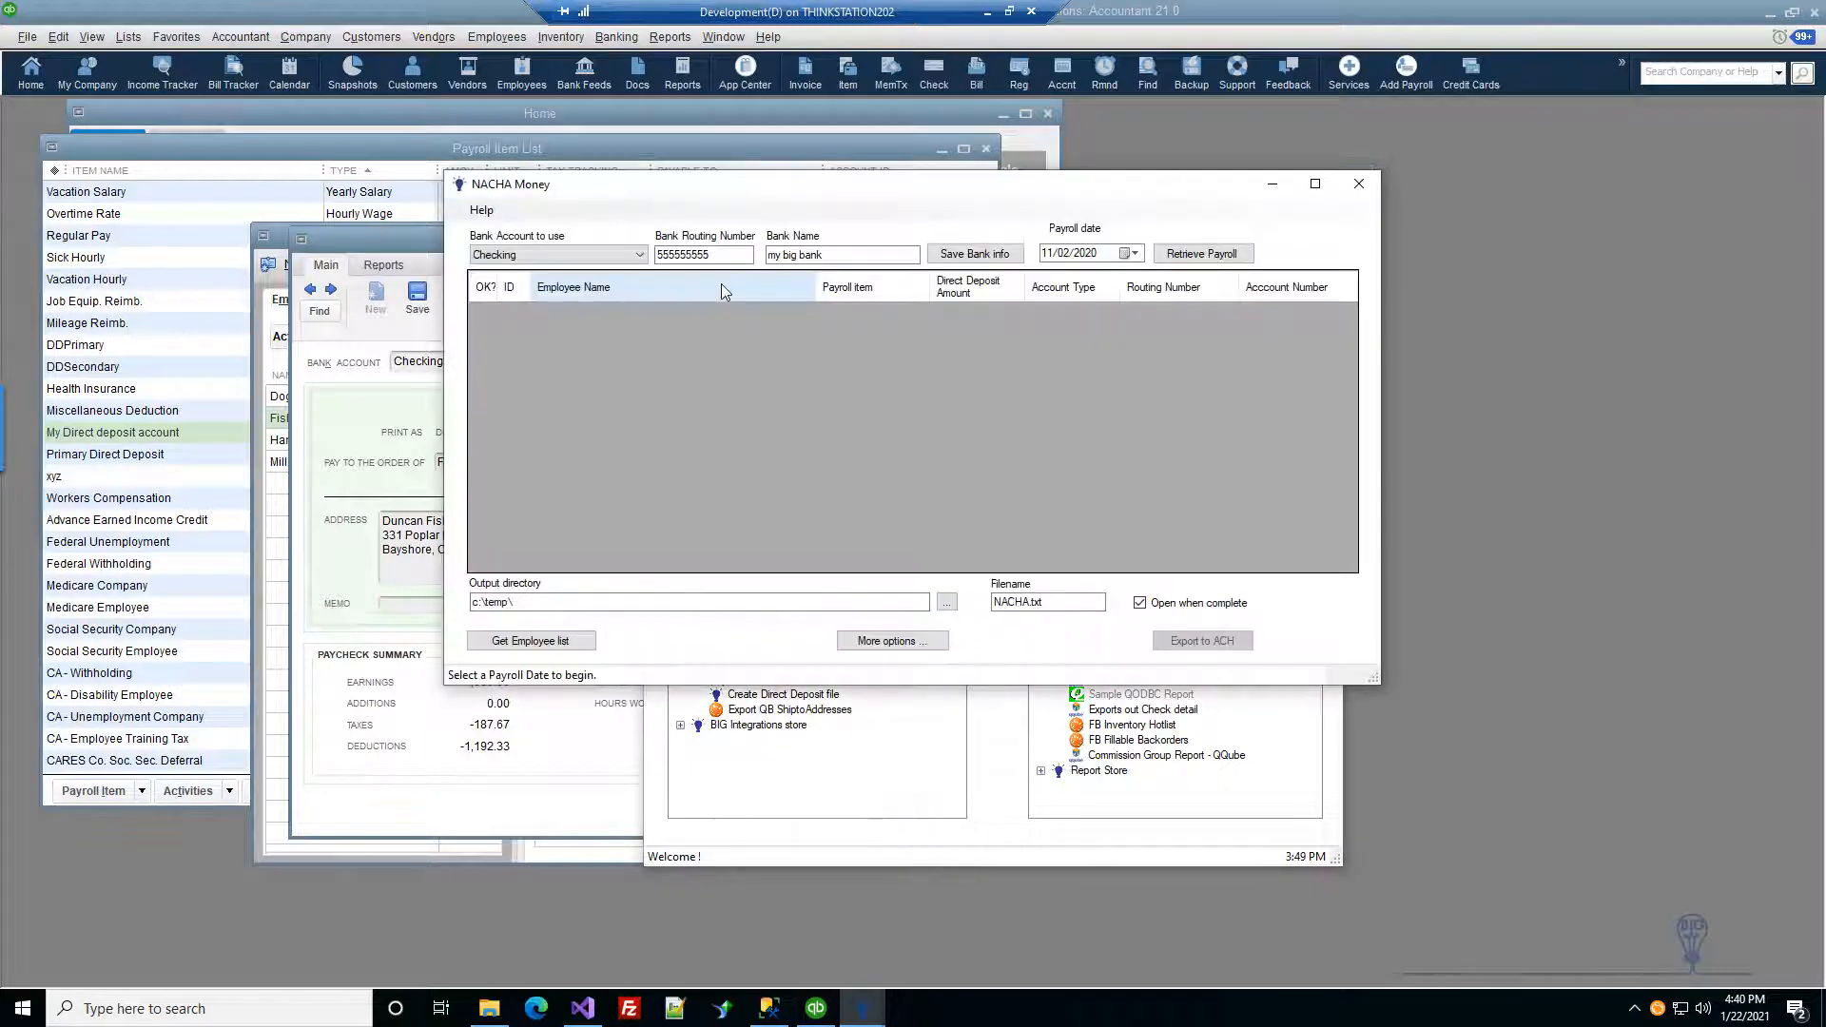
# Step: Keep DDPrimary with DDBank1 as primary and DDSecondary with DDBank2 as secondary in the advanced settings, and save the options
pyautogui.click(892, 640)
pyautogui.moveTo(761, 184); pyautogui.dragTo(645, 103)
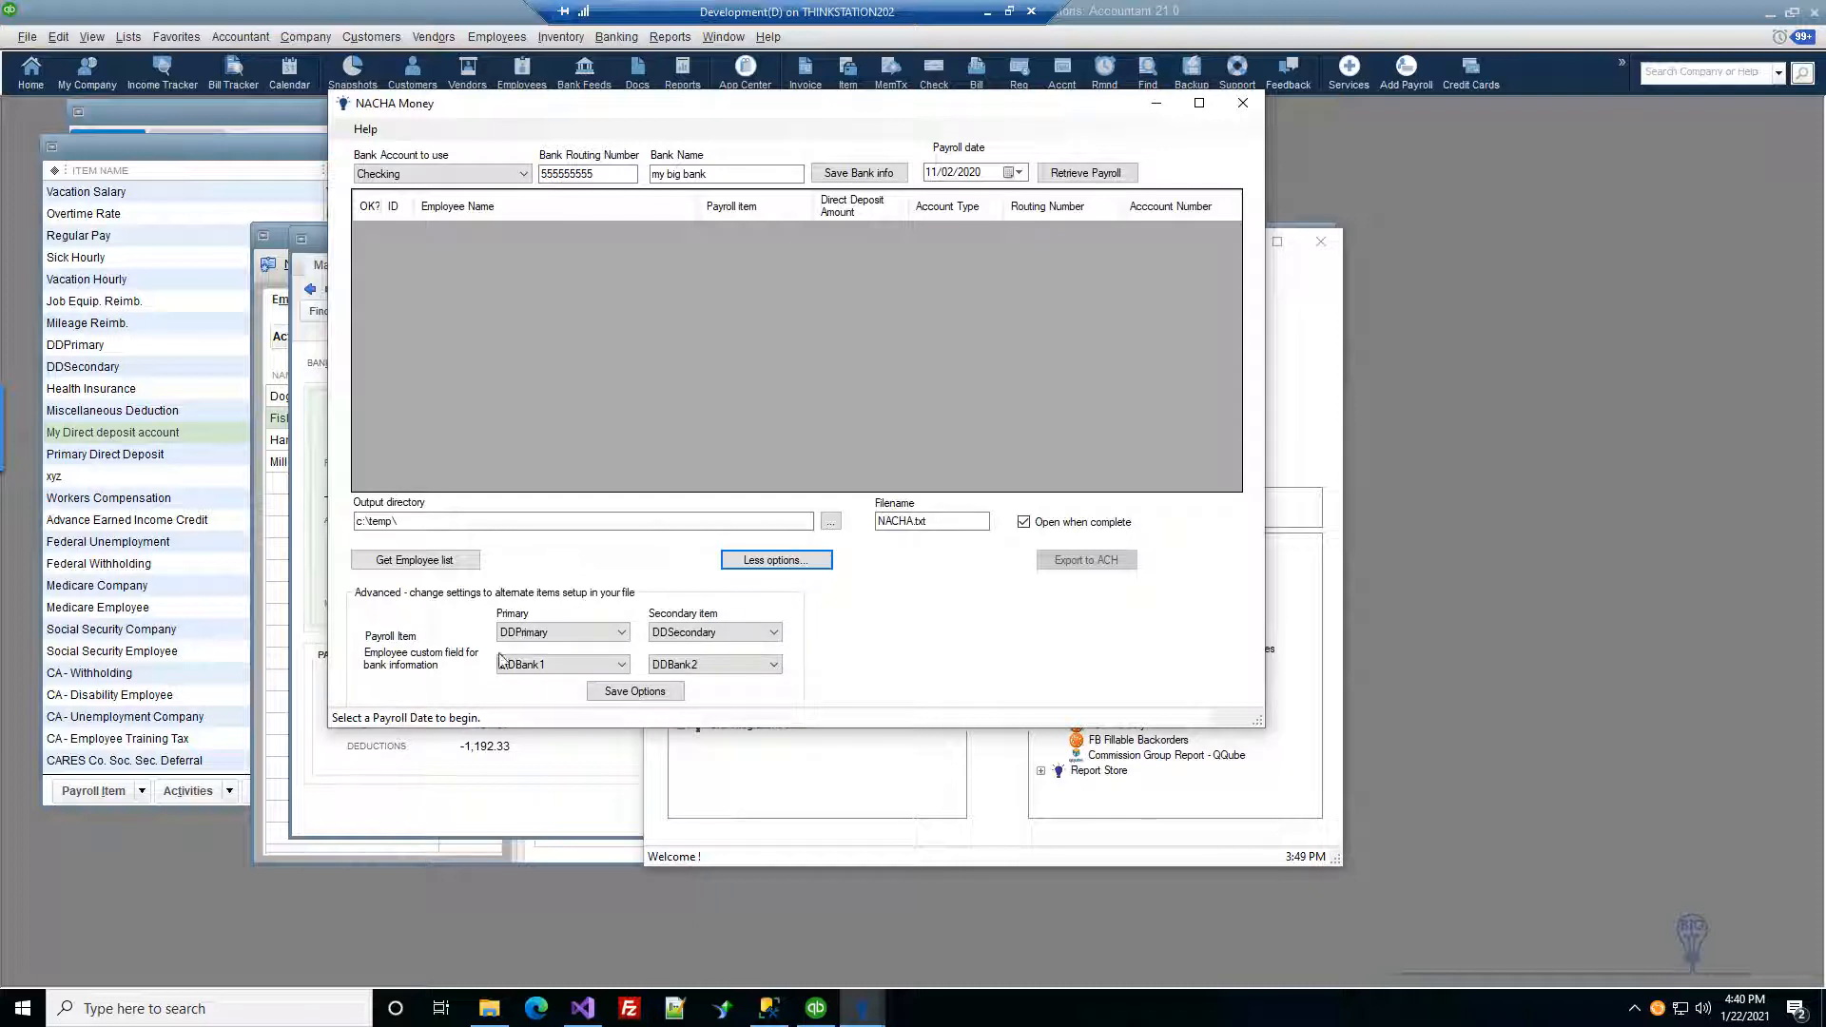
pyautogui.click(585, 637)
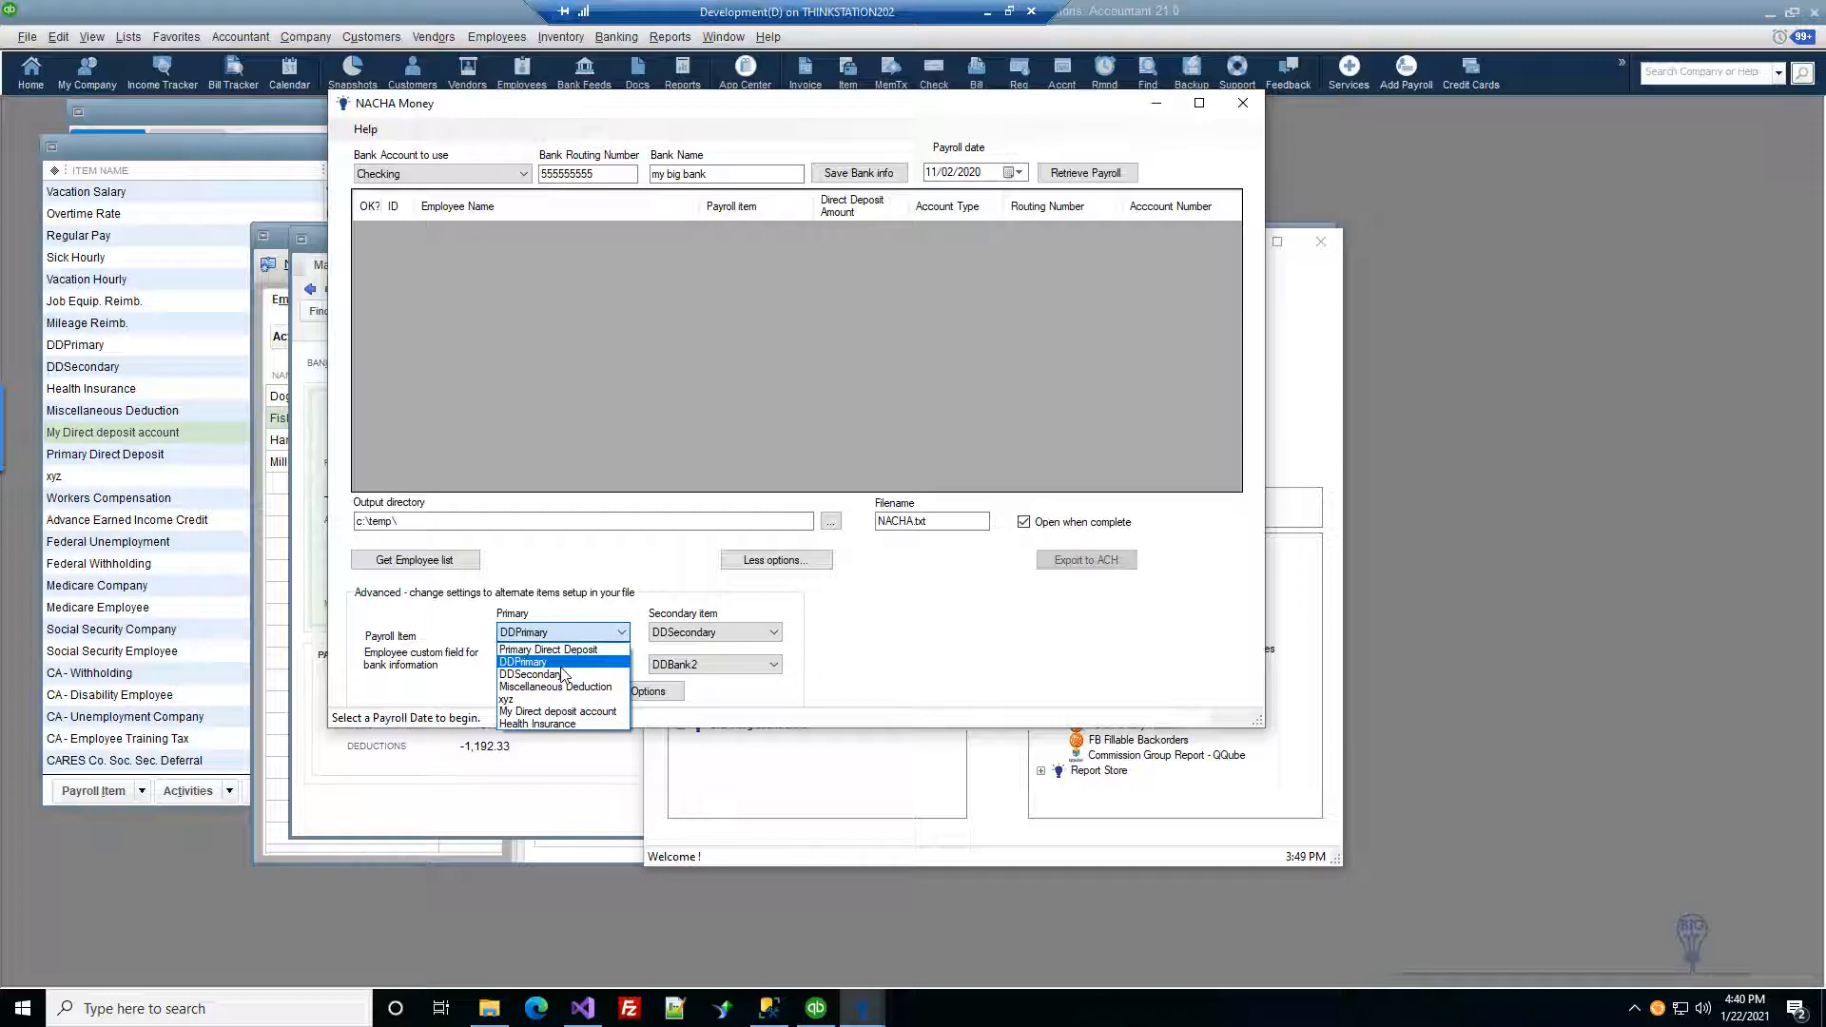
pyautogui.click(561, 662)
pyautogui.click(741, 633)
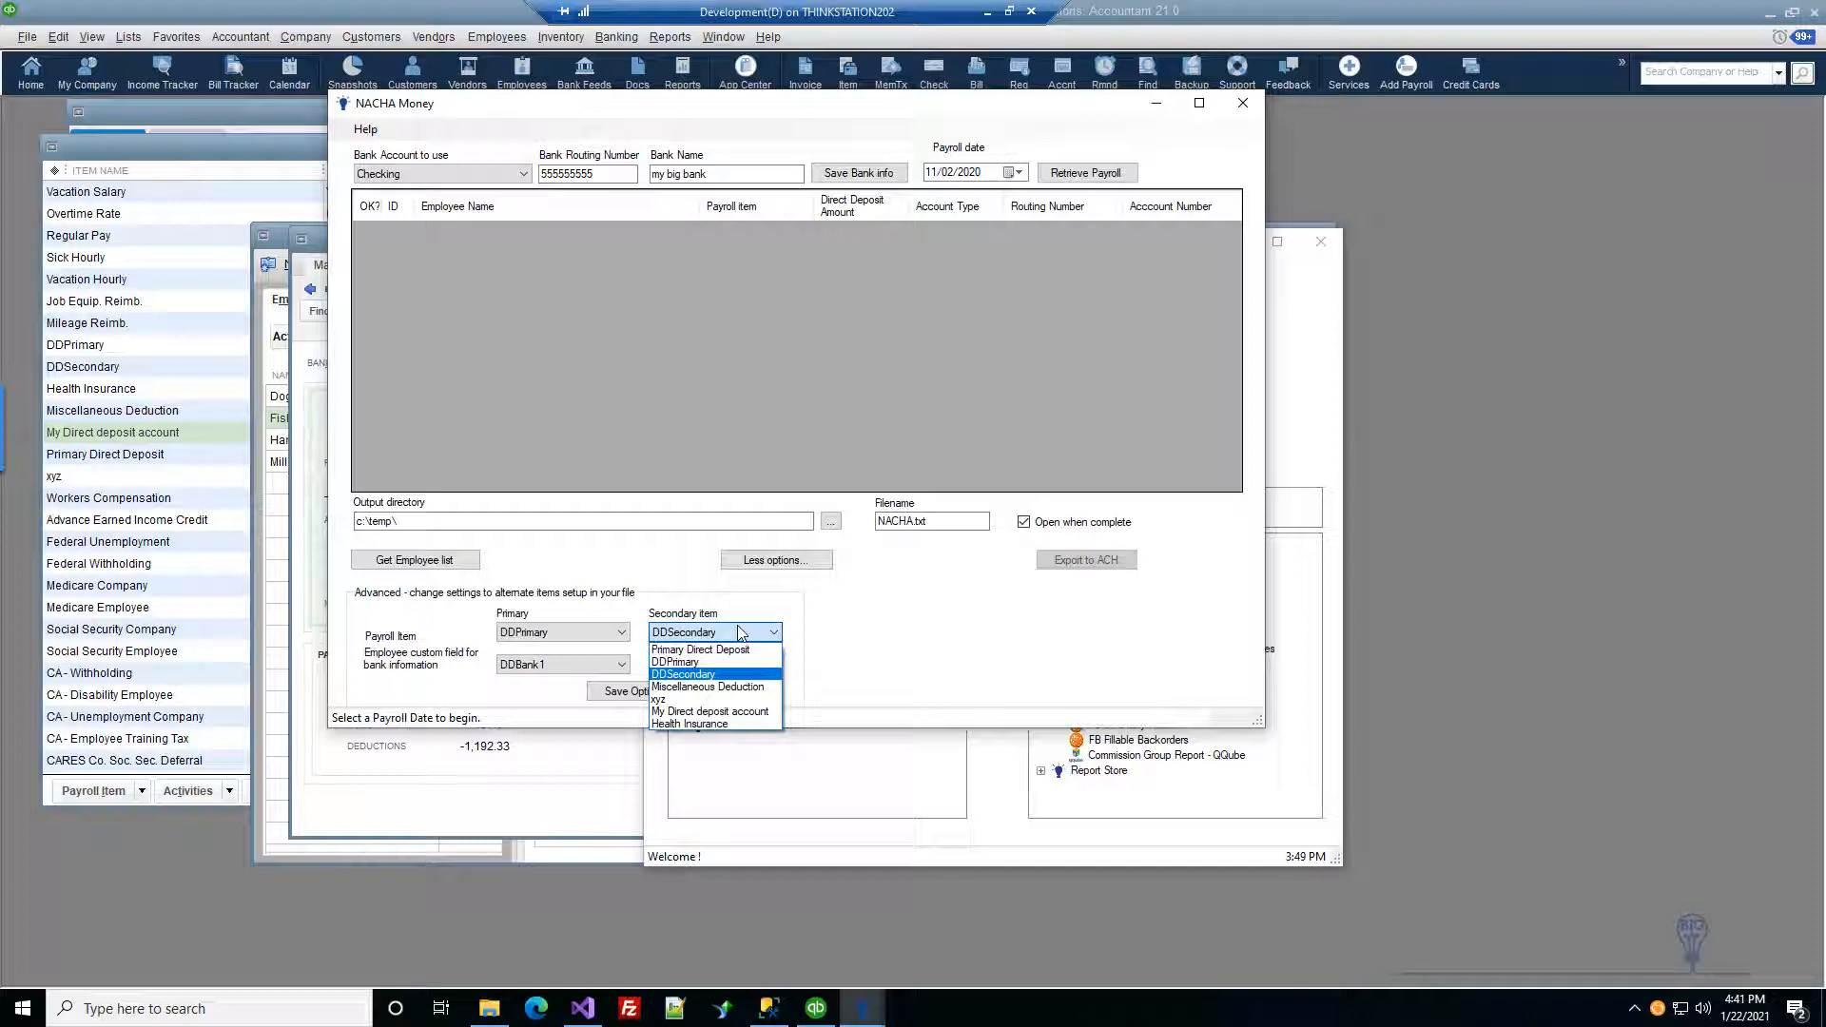
pyautogui.click(740, 633)
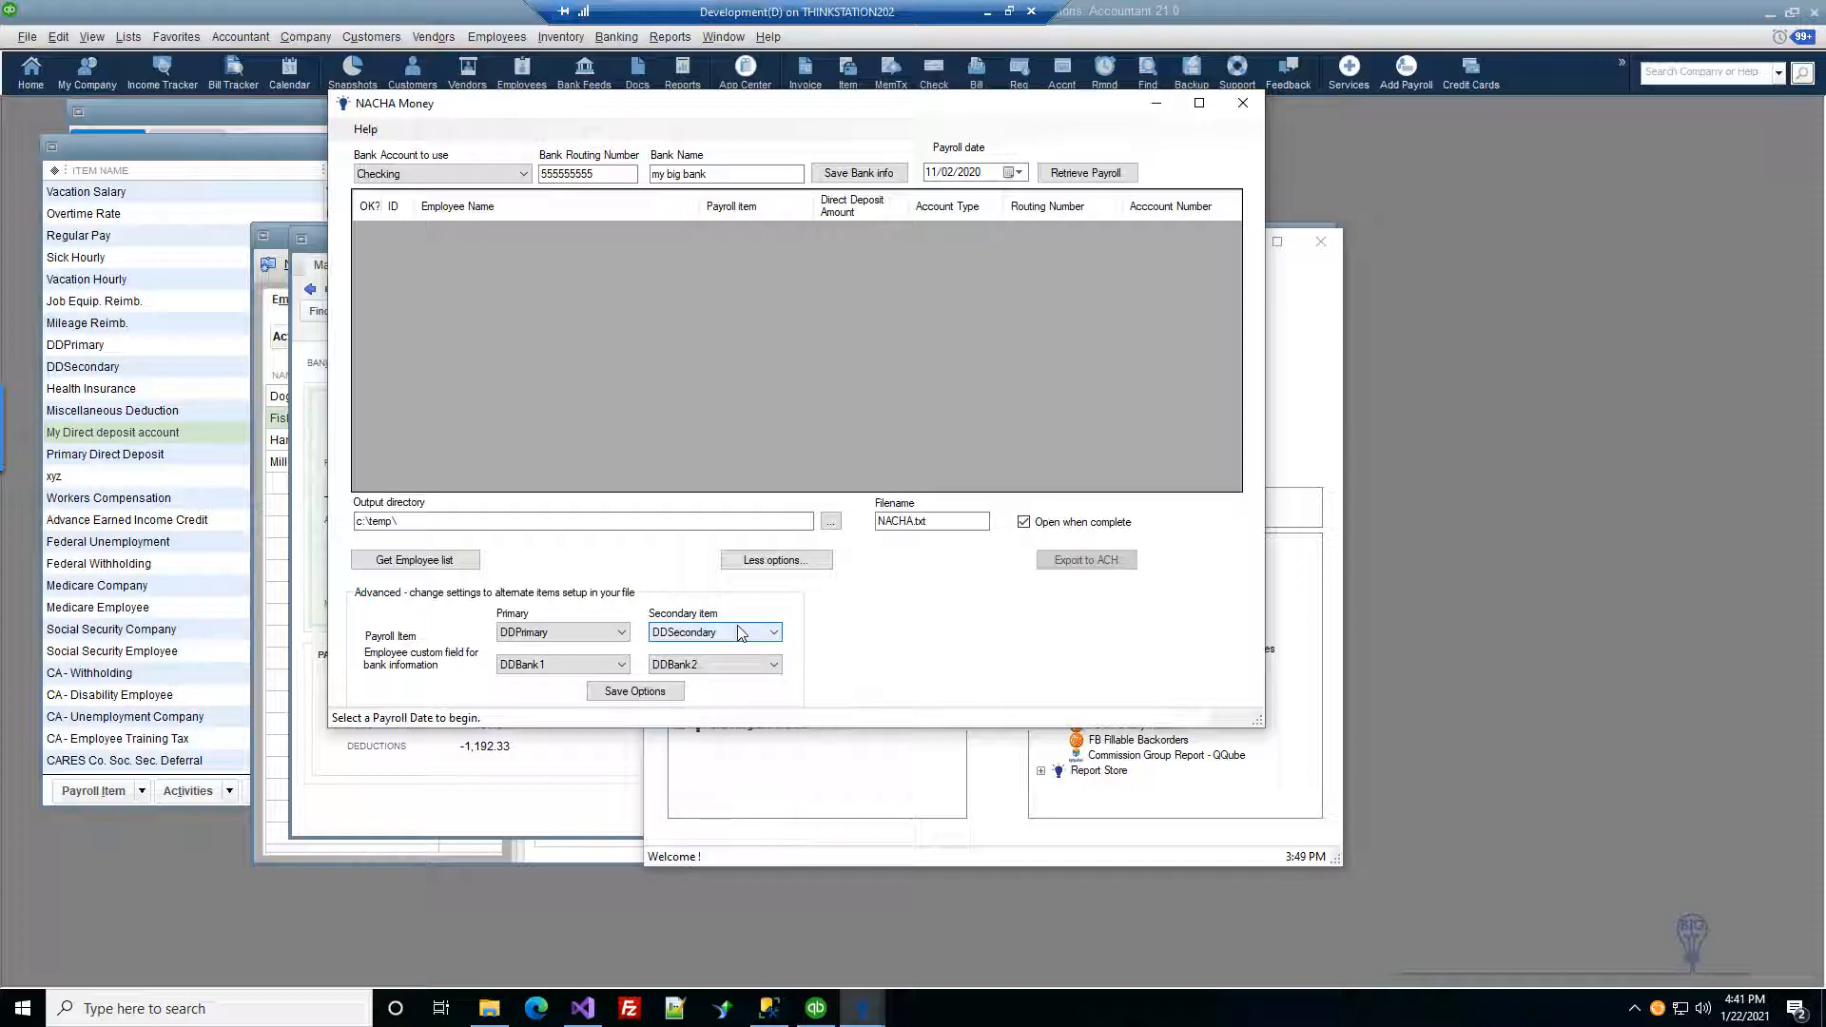
pyautogui.click(562, 671)
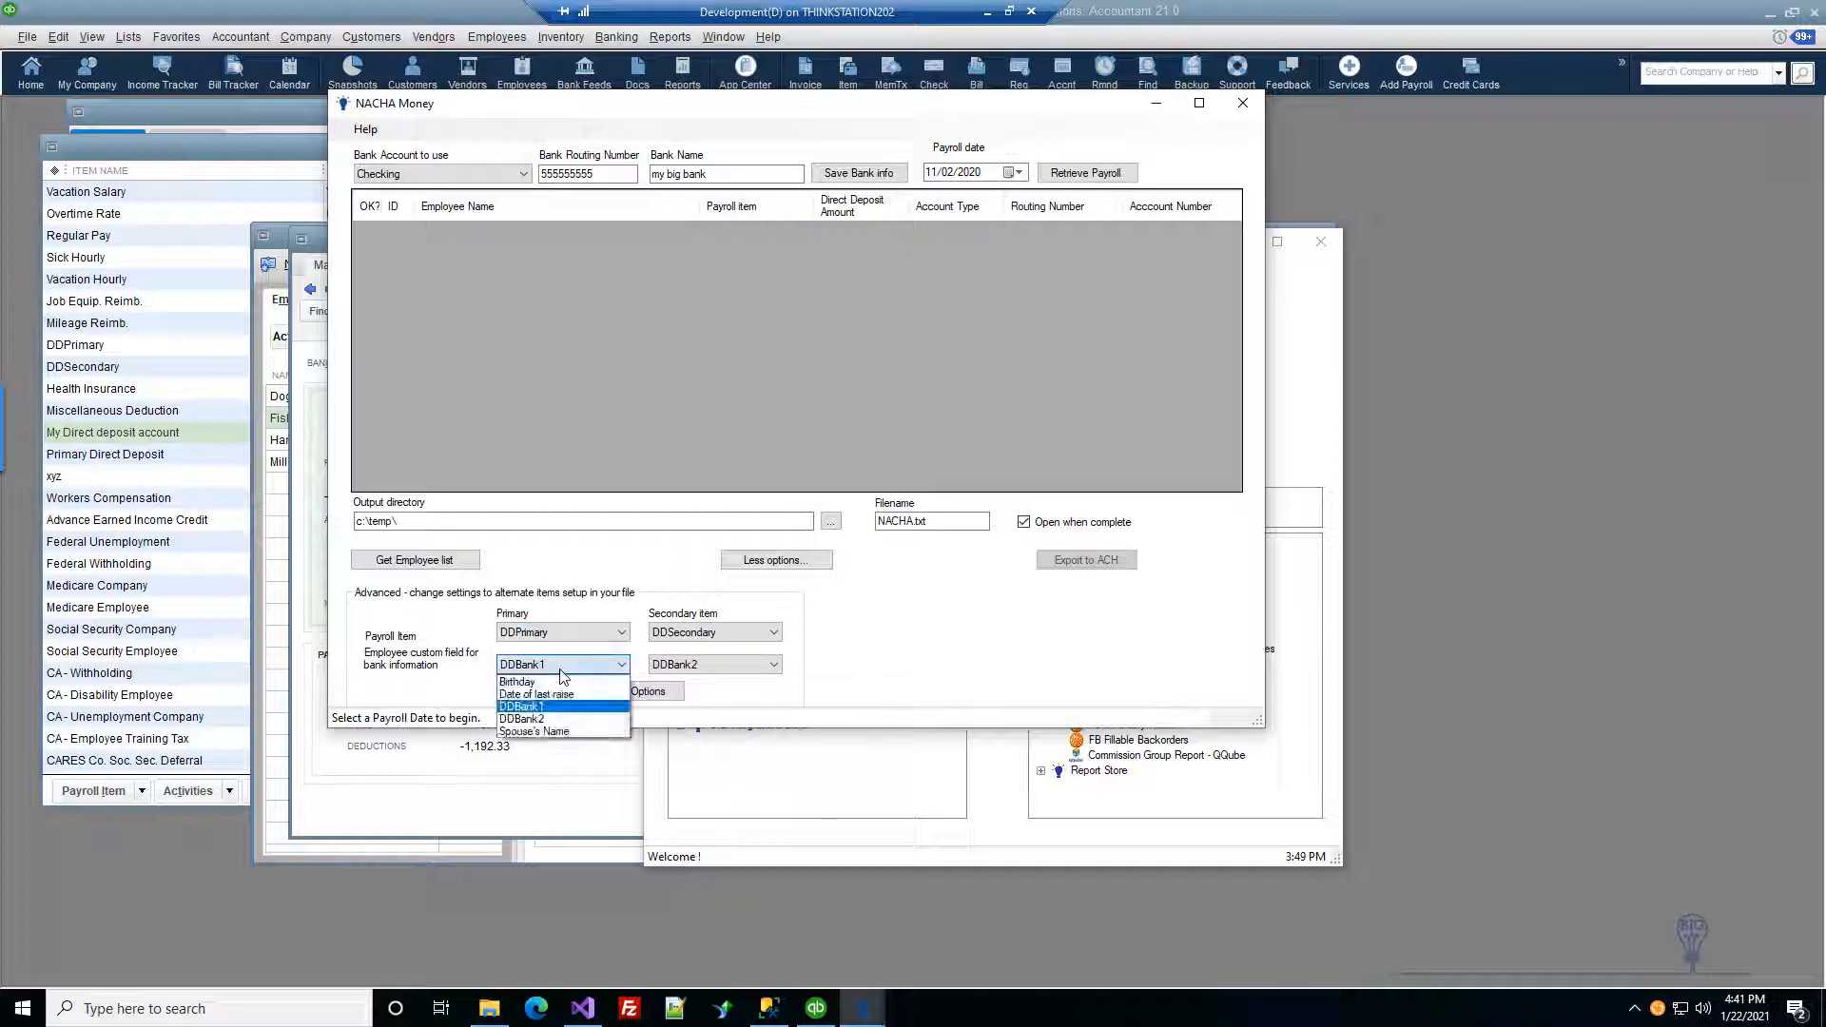
pyautogui.click(562, 672)
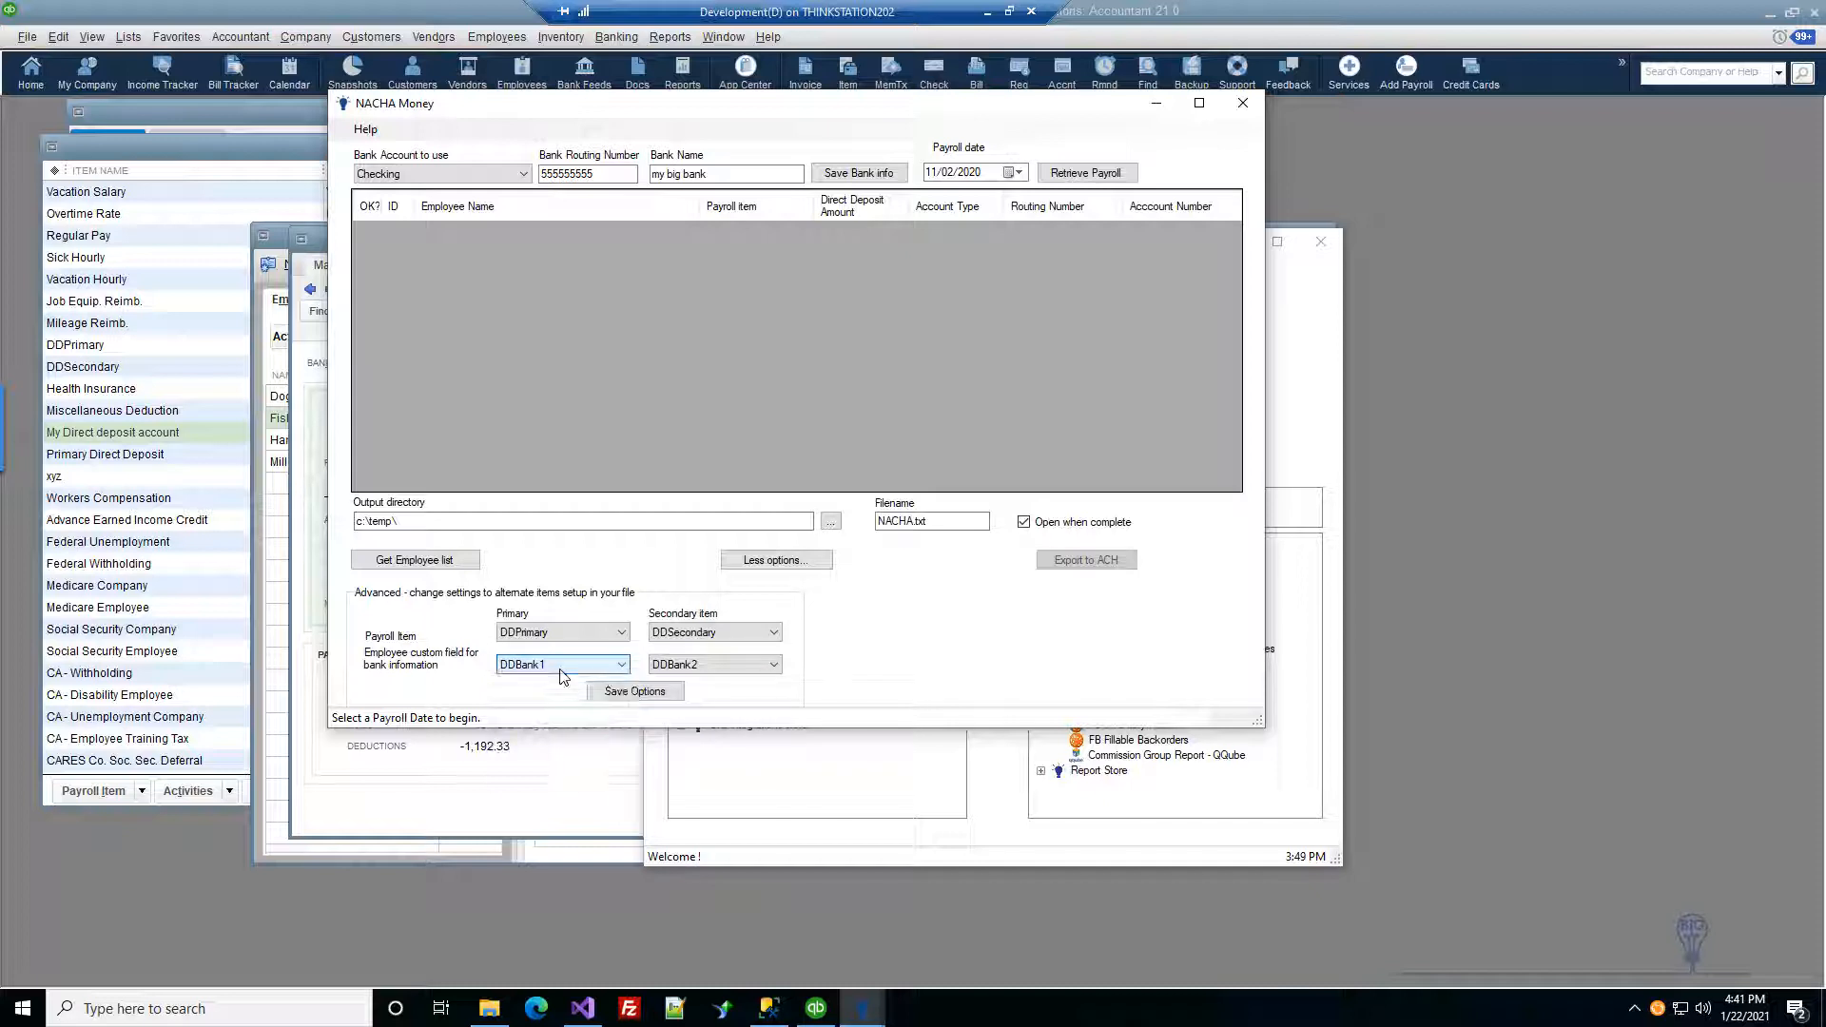
pyautogui.click(620, 692)
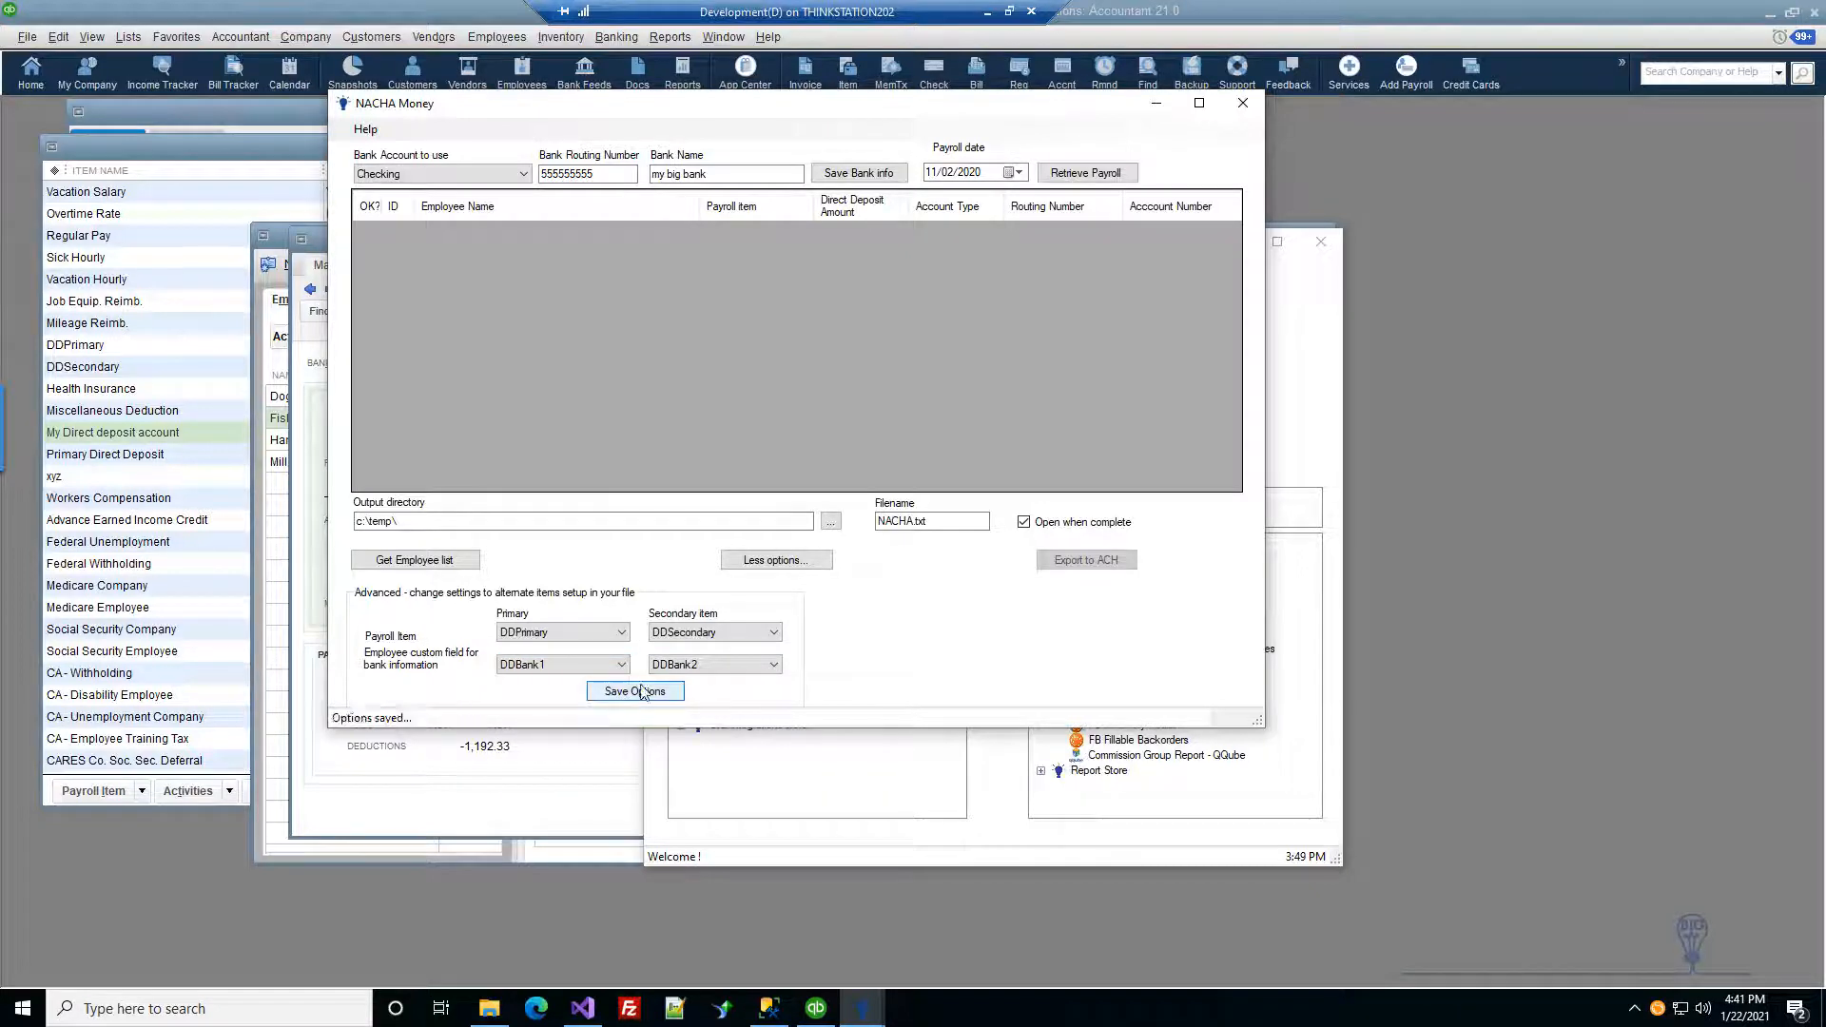
pyautogui.click(777, 562)
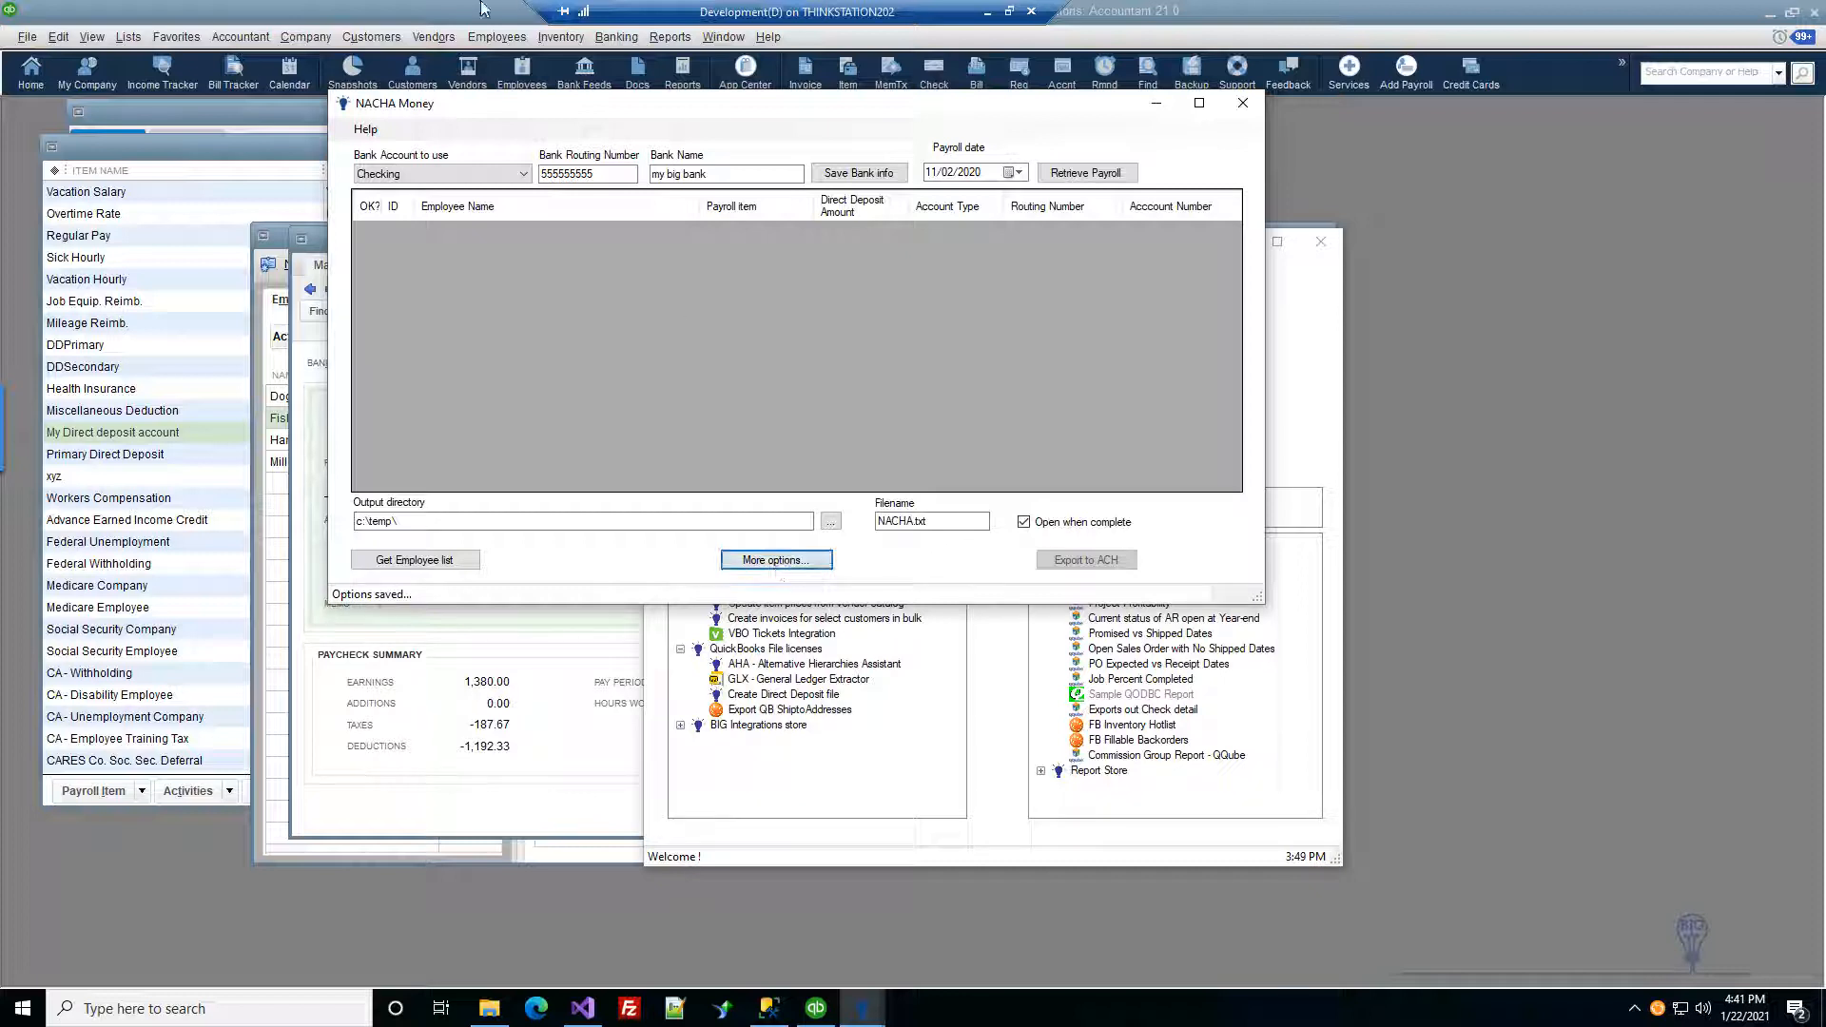
# Step: Review the bank account choices, bank routing number and bank name for the direct deposit file, keeping Checking selected
pyautogui.click(455, 173)
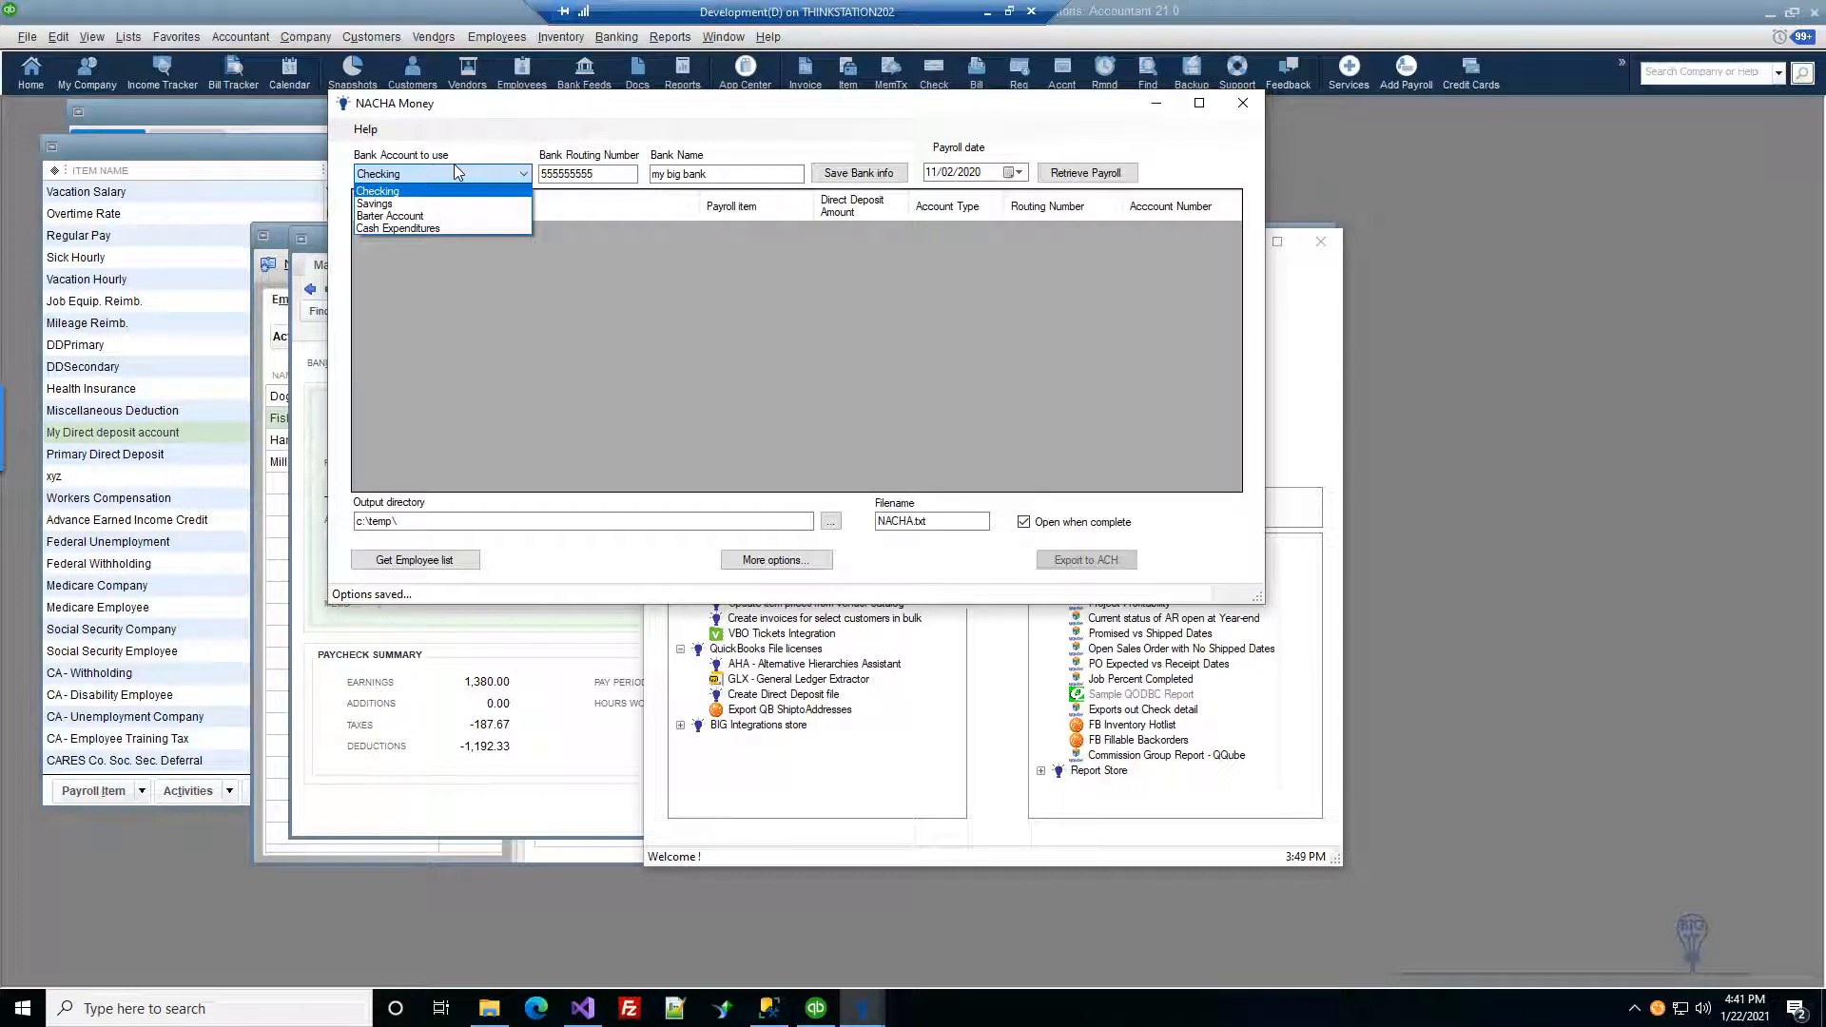
pyautogui.click(592, 174)
pyautogui.moveTo(592, 174); pyautogui.dragTo(524, 179)
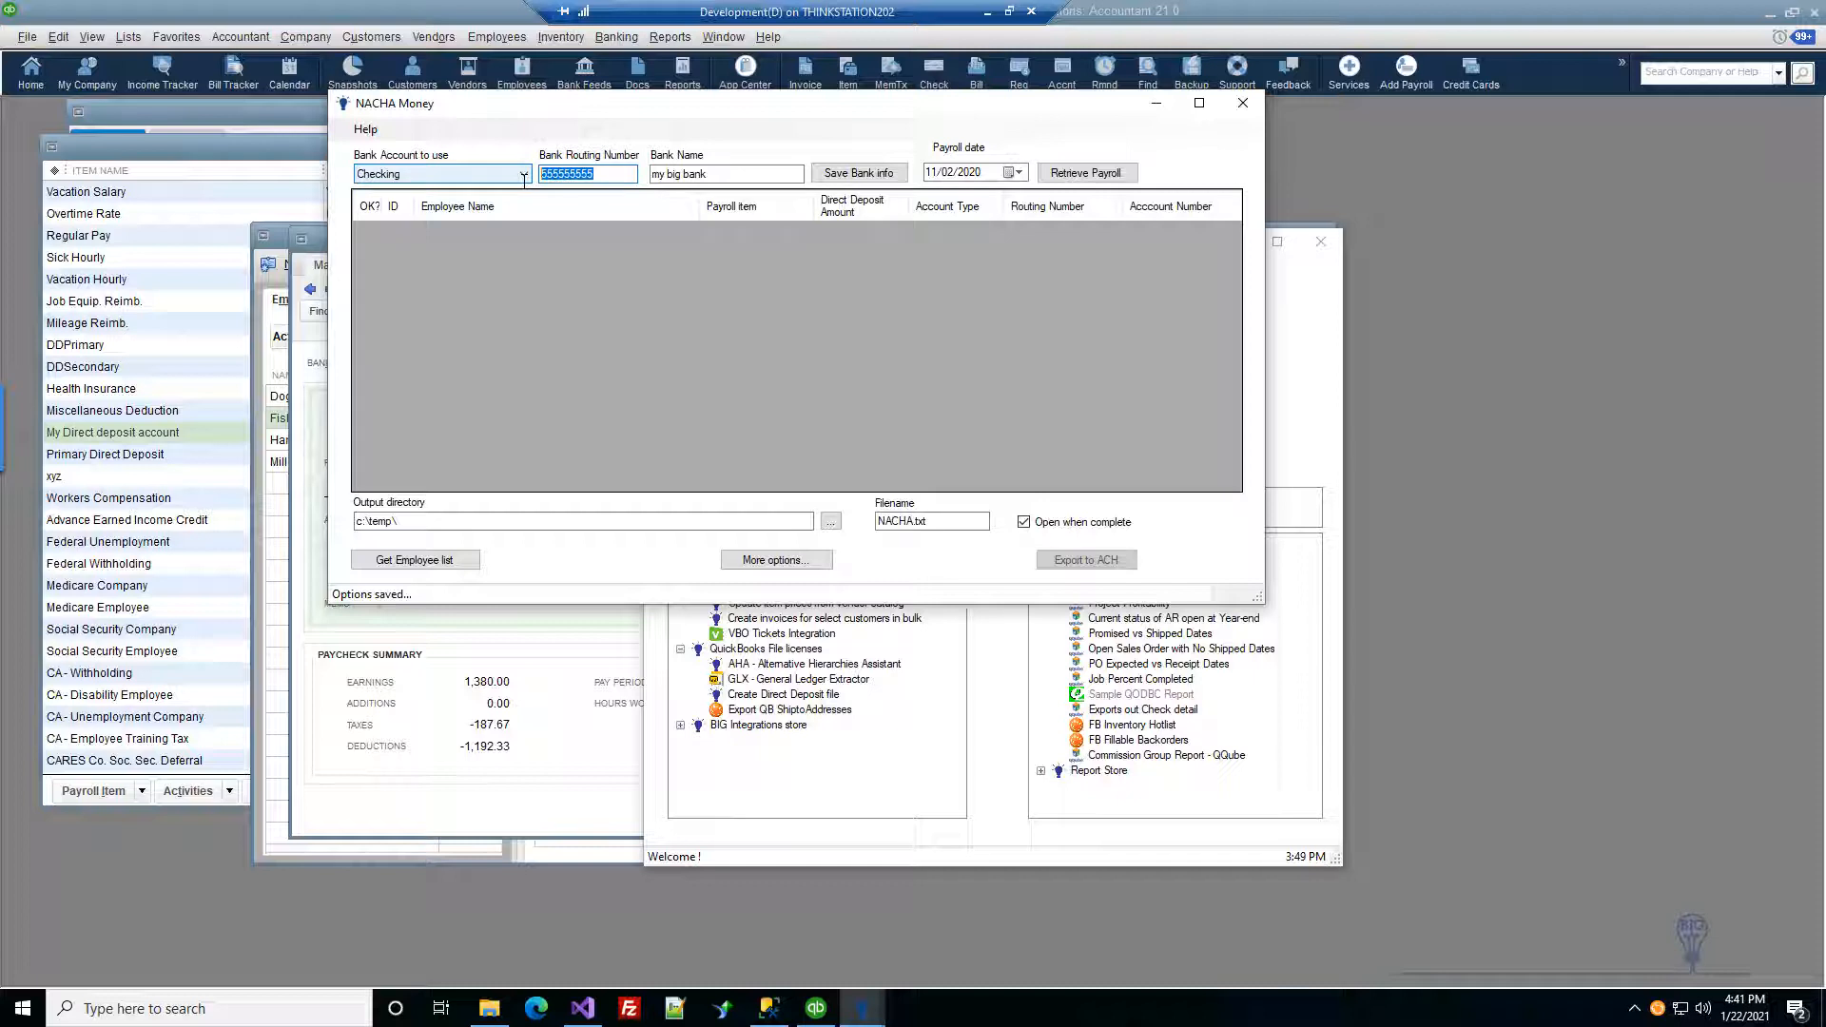
pyautogui.click(695, 174)
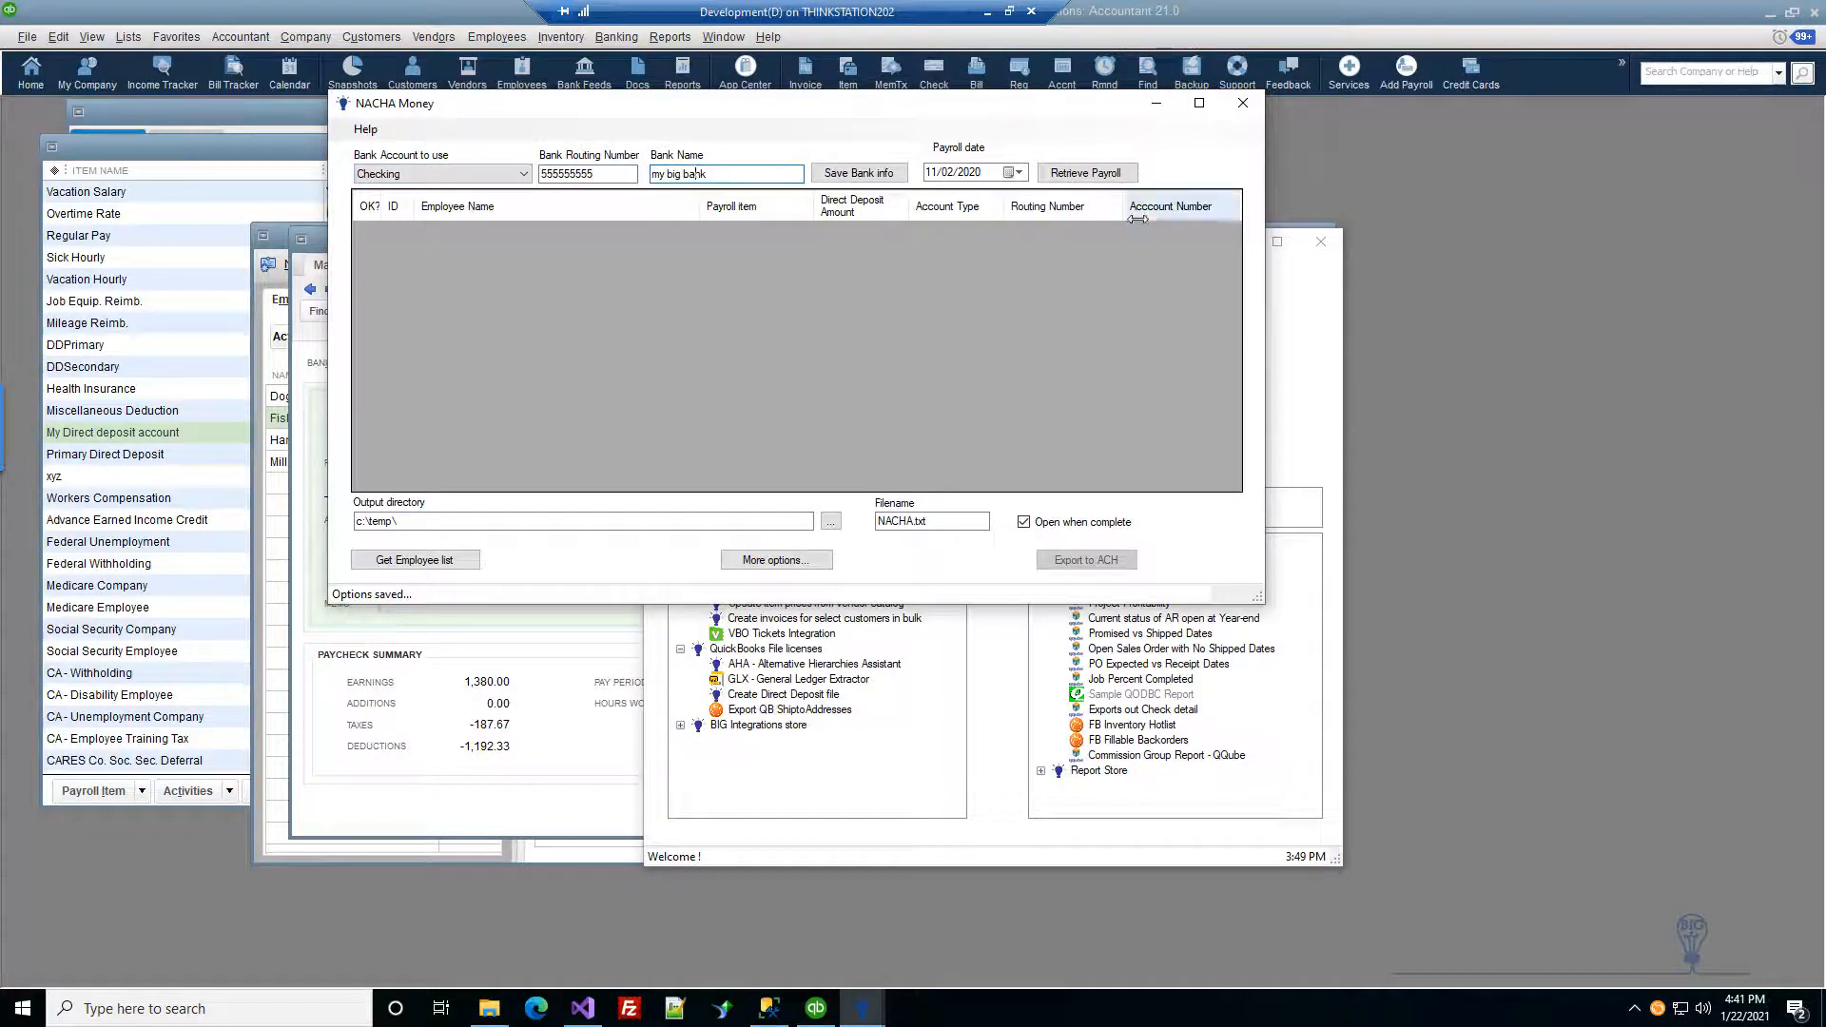
pyautogui.press('End')
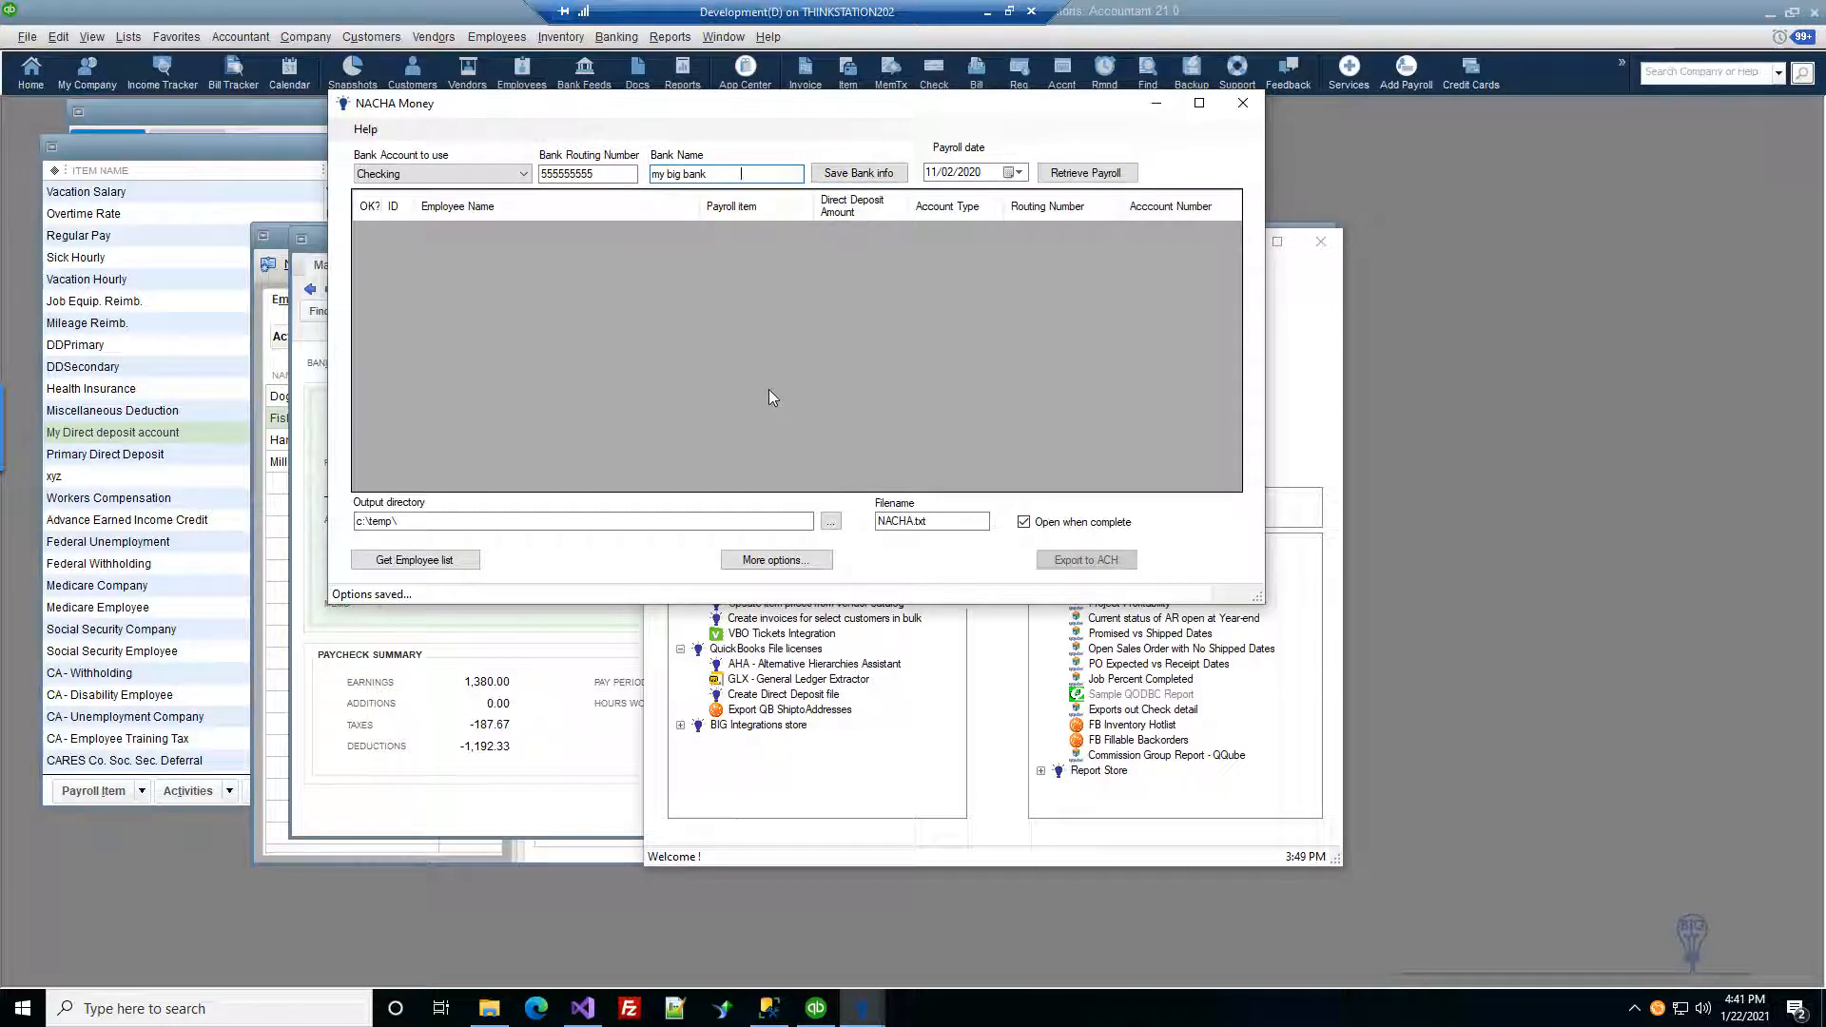
# Step: Load the employee list and examine the bank account setup of the first and third listed employees
pyautogui.click(465, 563)
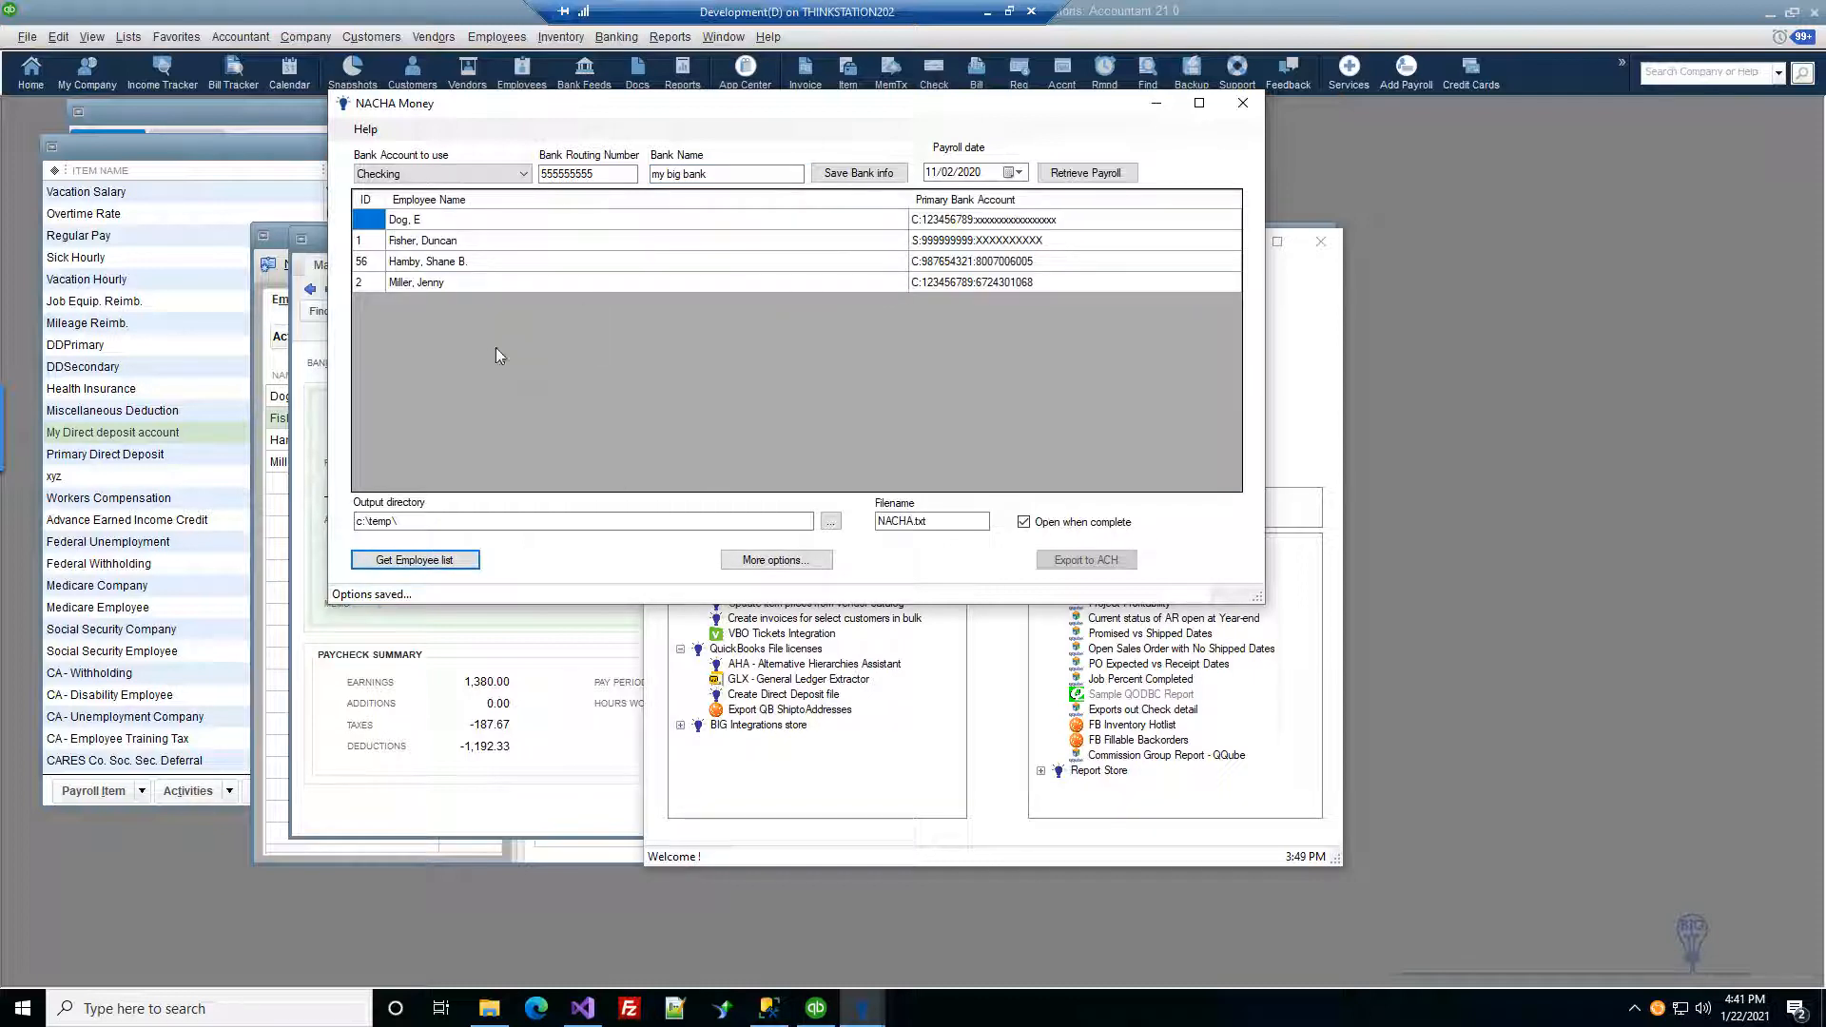
pyautogui.doubleClick(439, 224)
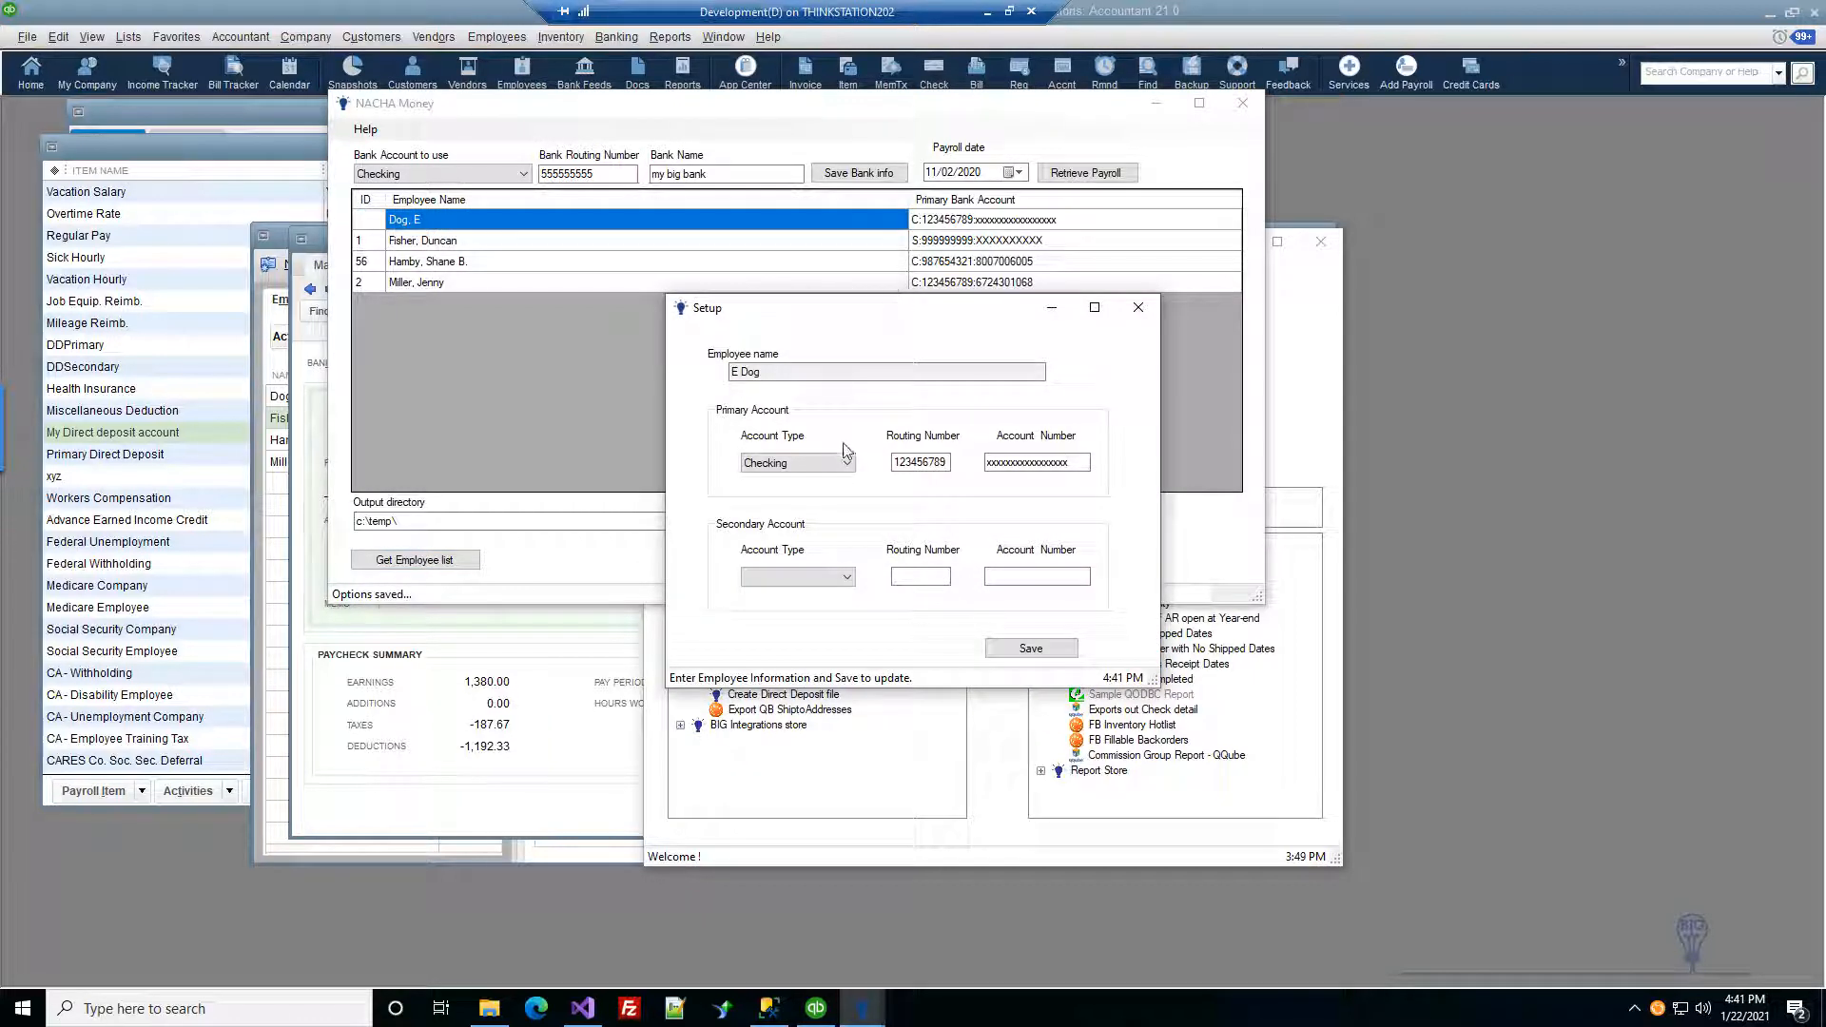
pyautogui.click(920, 461)
pyautogui.click(1054, 462)
pyautogui.click(1138, 307)
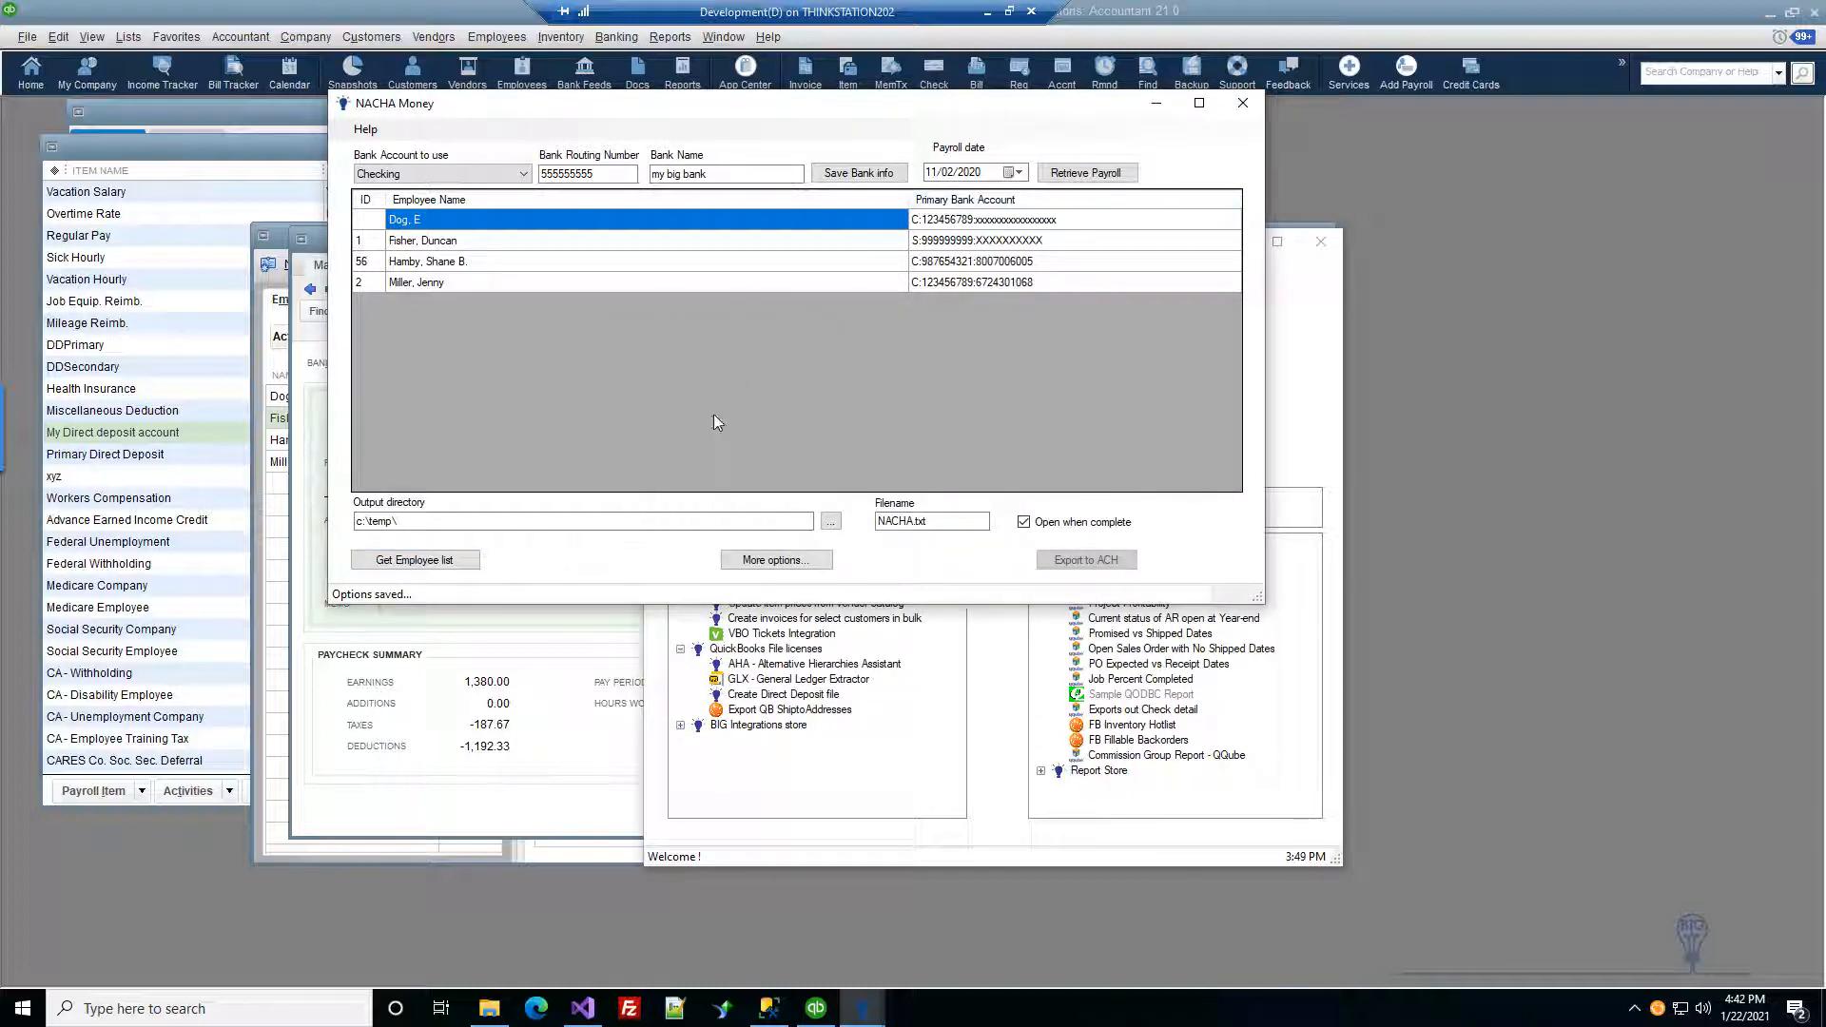
pyautogui.doubleClick(924, 261)
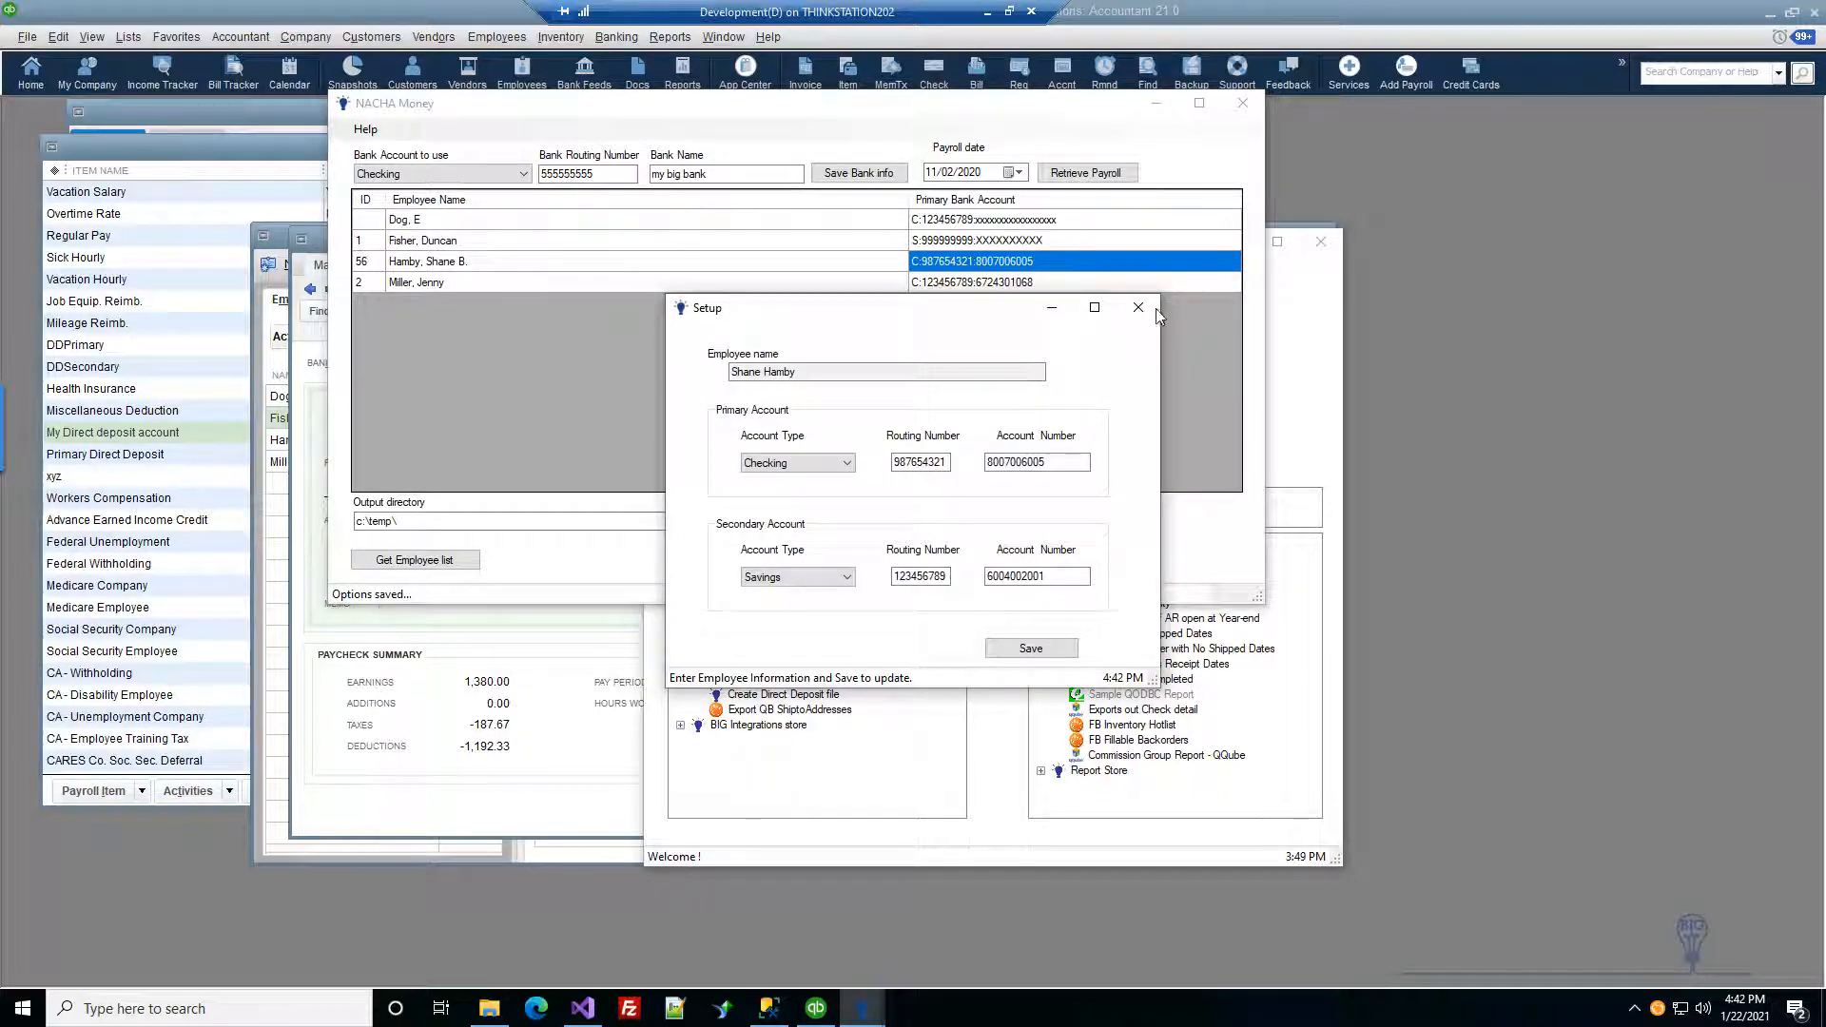
pyautogui.click(1138, 307)
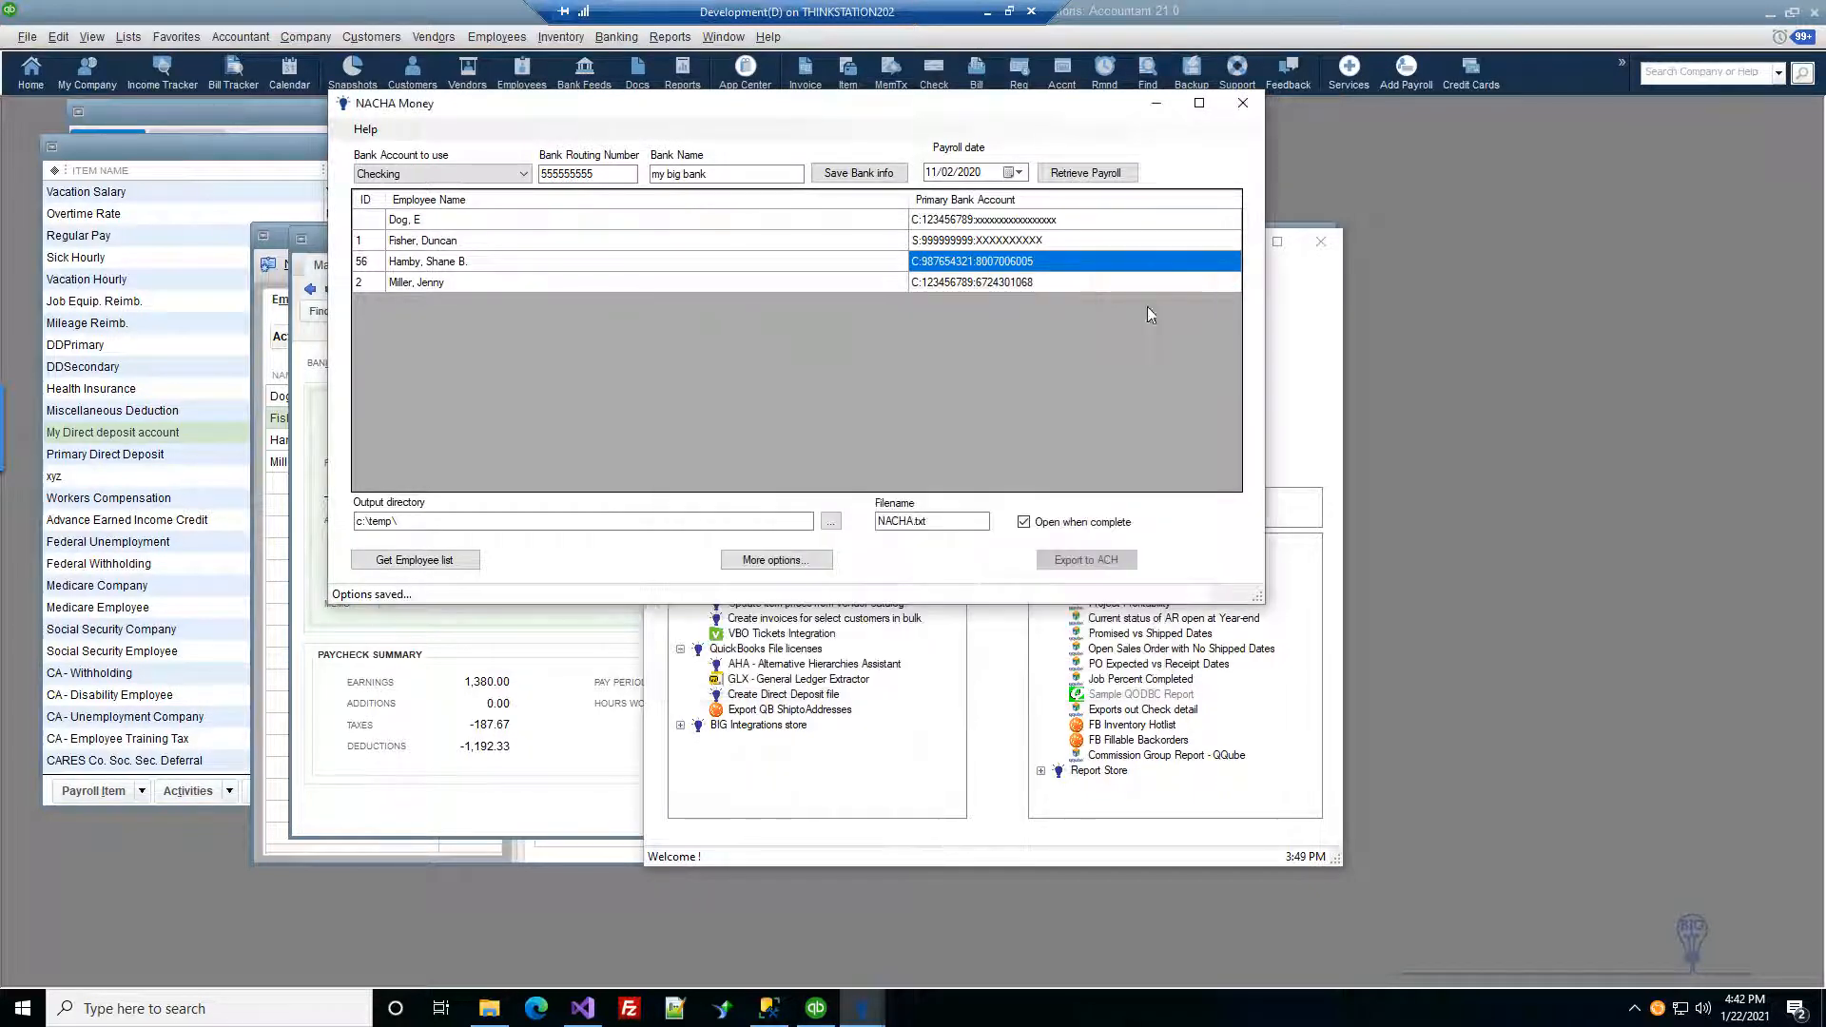
# Step: Switch back to QuickBooks, close the Payroll Item List, and open the first listed employee's record for editing
pyautogui.click(226, 160)
pyautogui.click(985, 149)
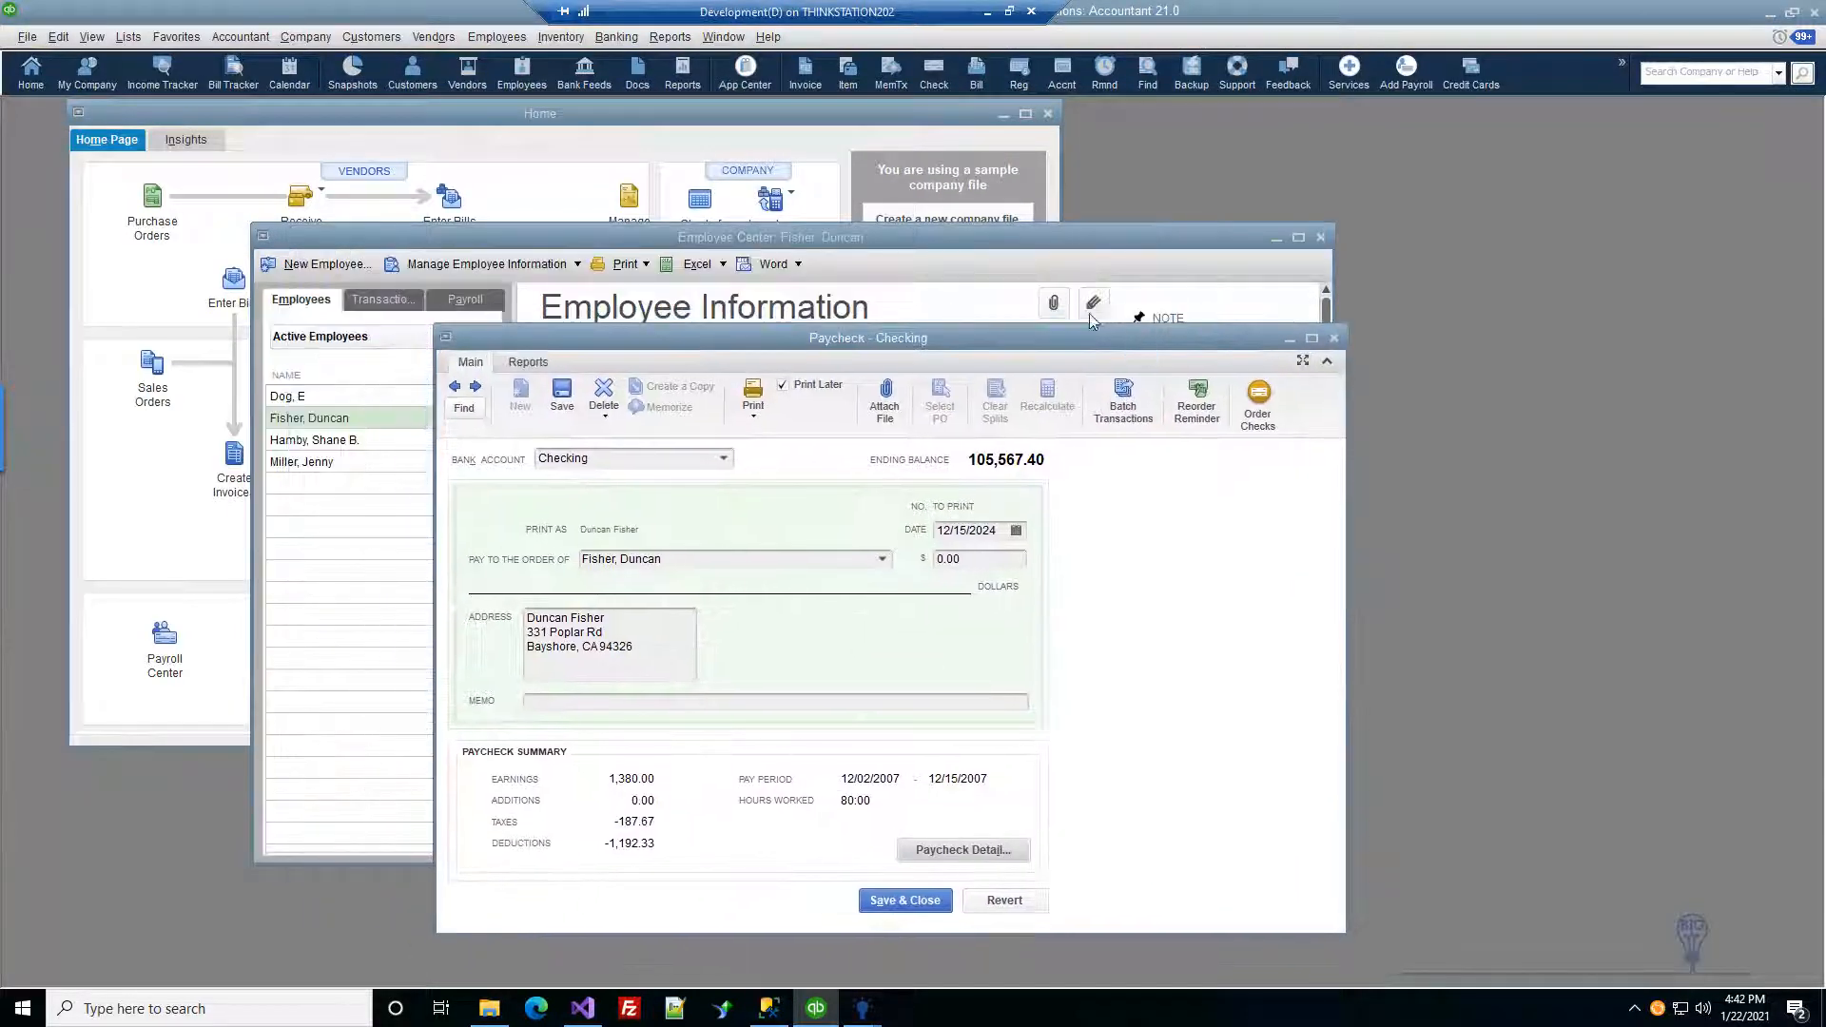
pyautogui.click(808, 249)
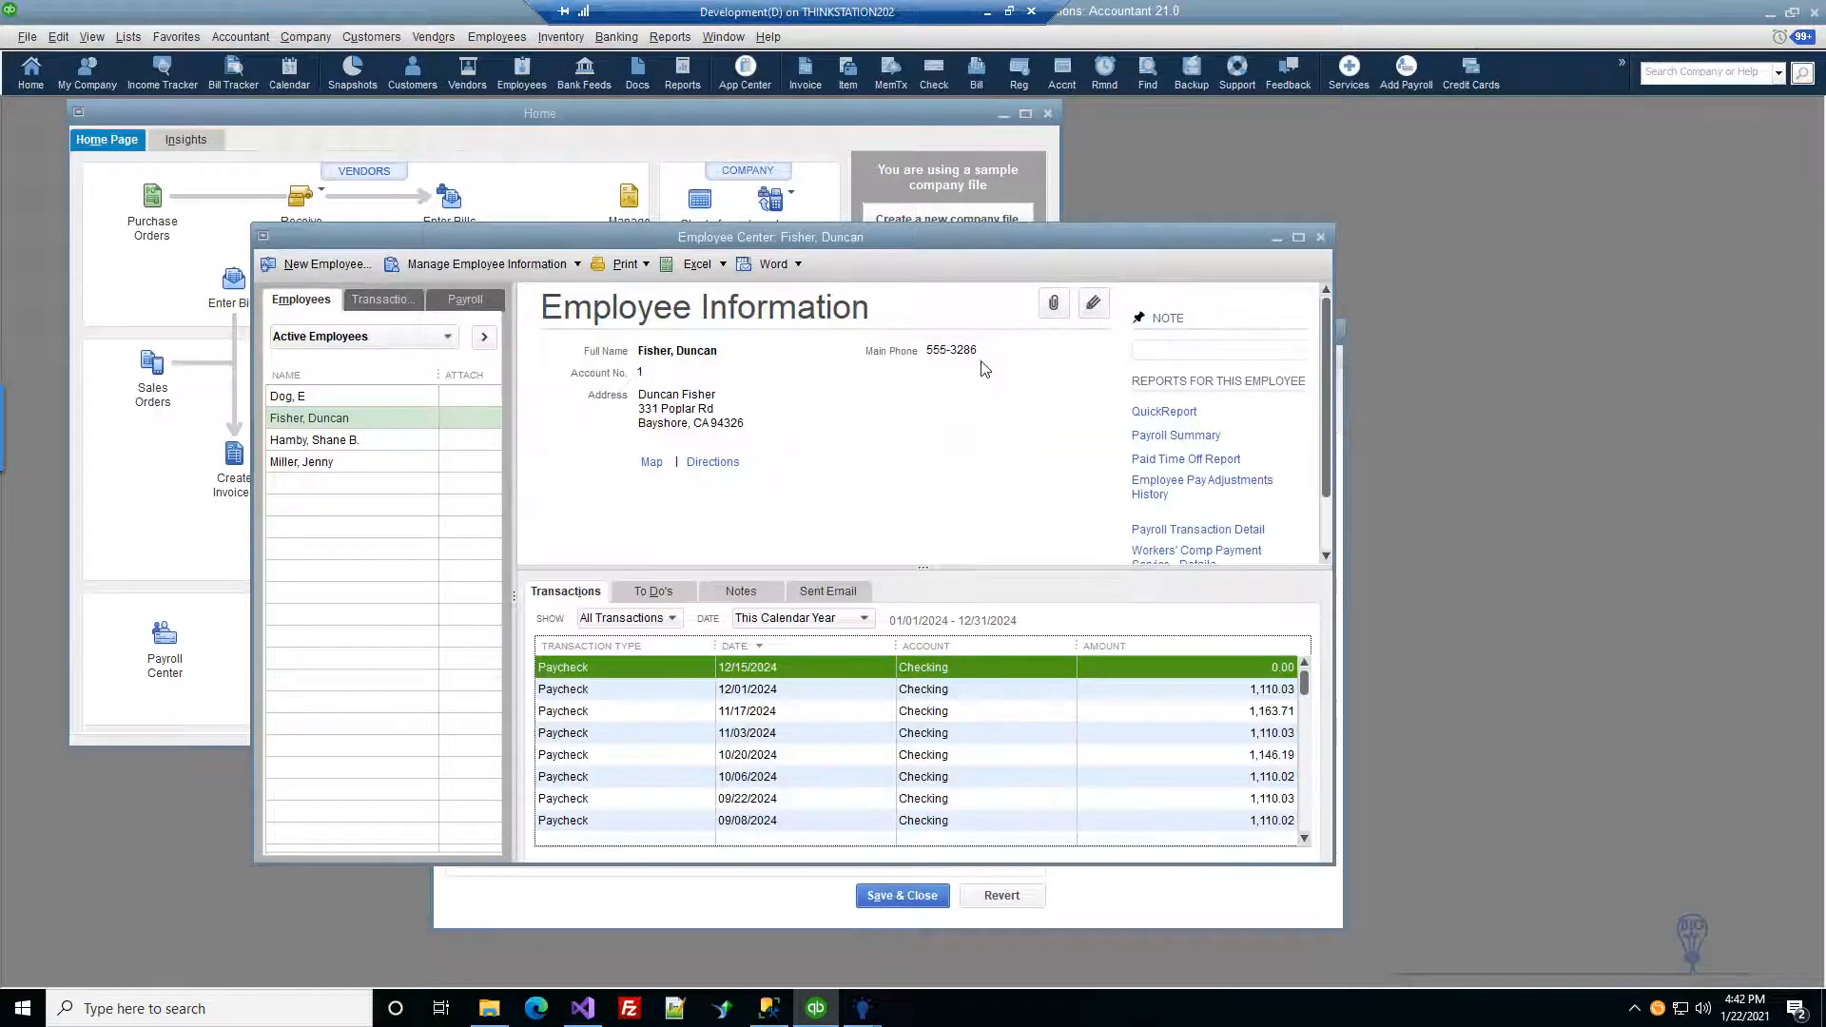
pyautogui.click(358, 396)
pyautogui.click(1092, 303)
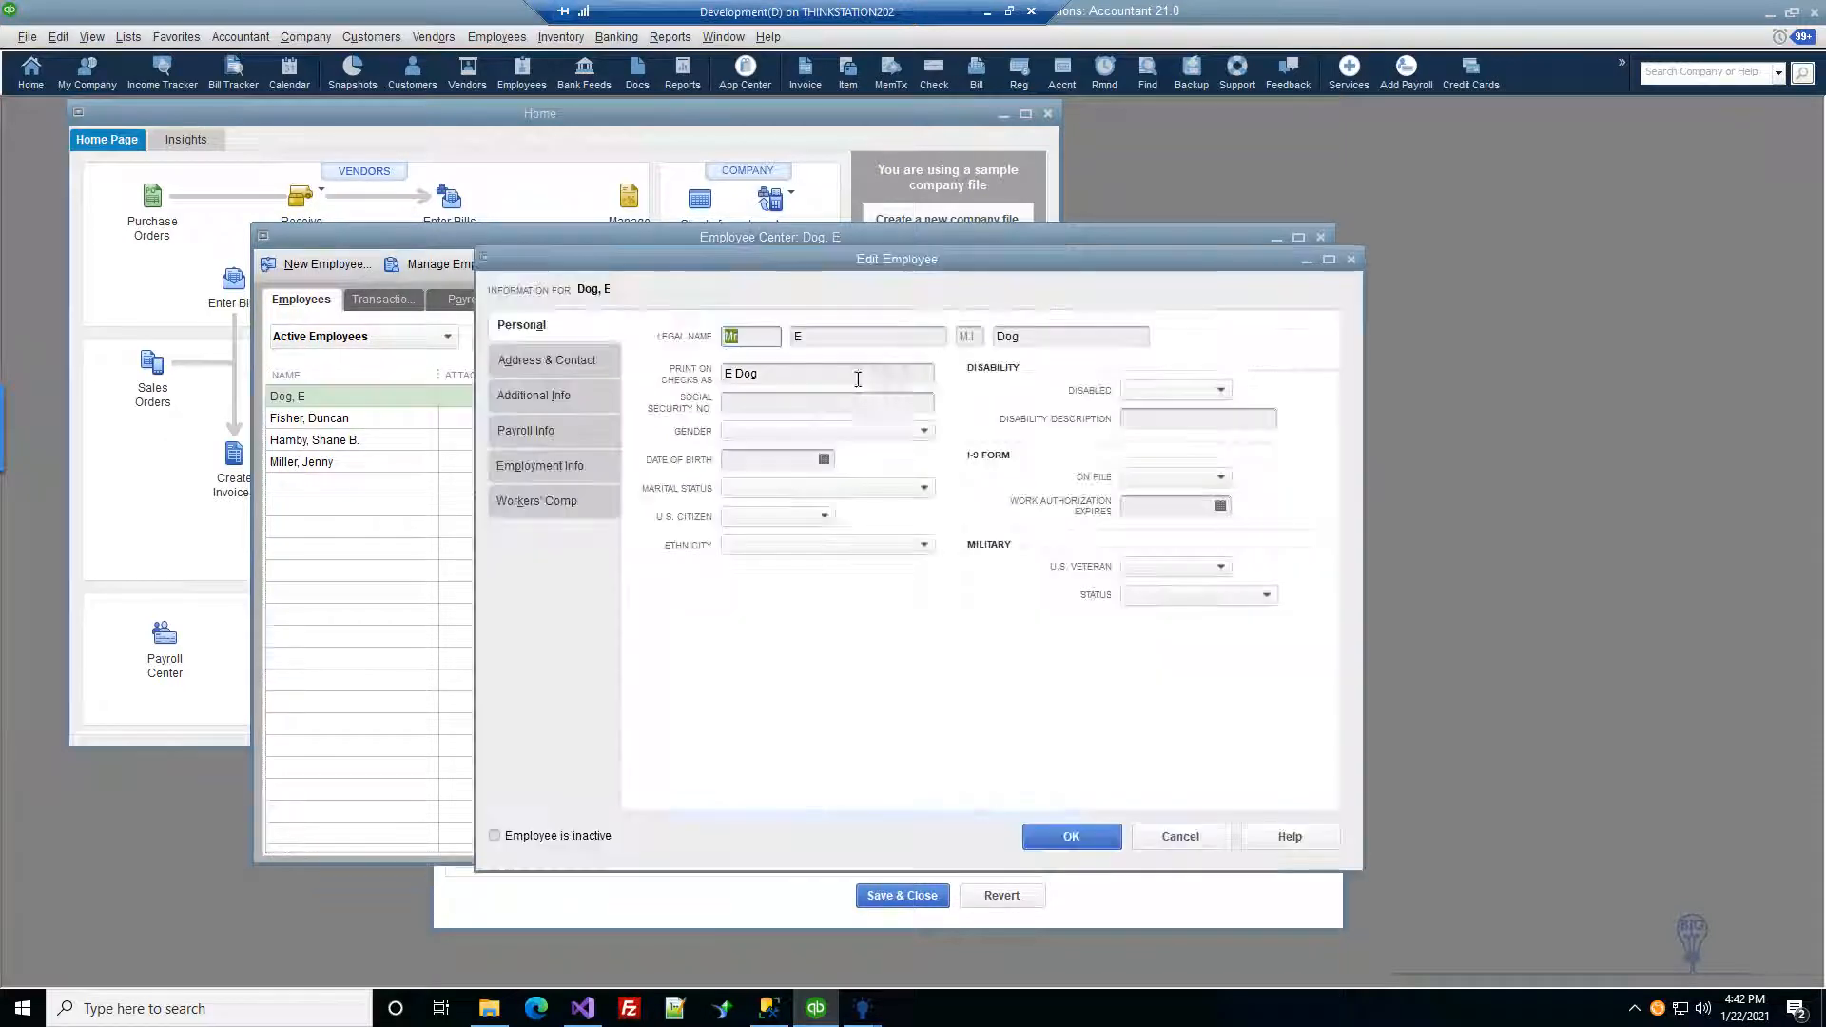
# Step: Check the employee's payroll information and the DDBank1 and DDBank2 custom fields in the additional information
pyautogui.click(561, 433)
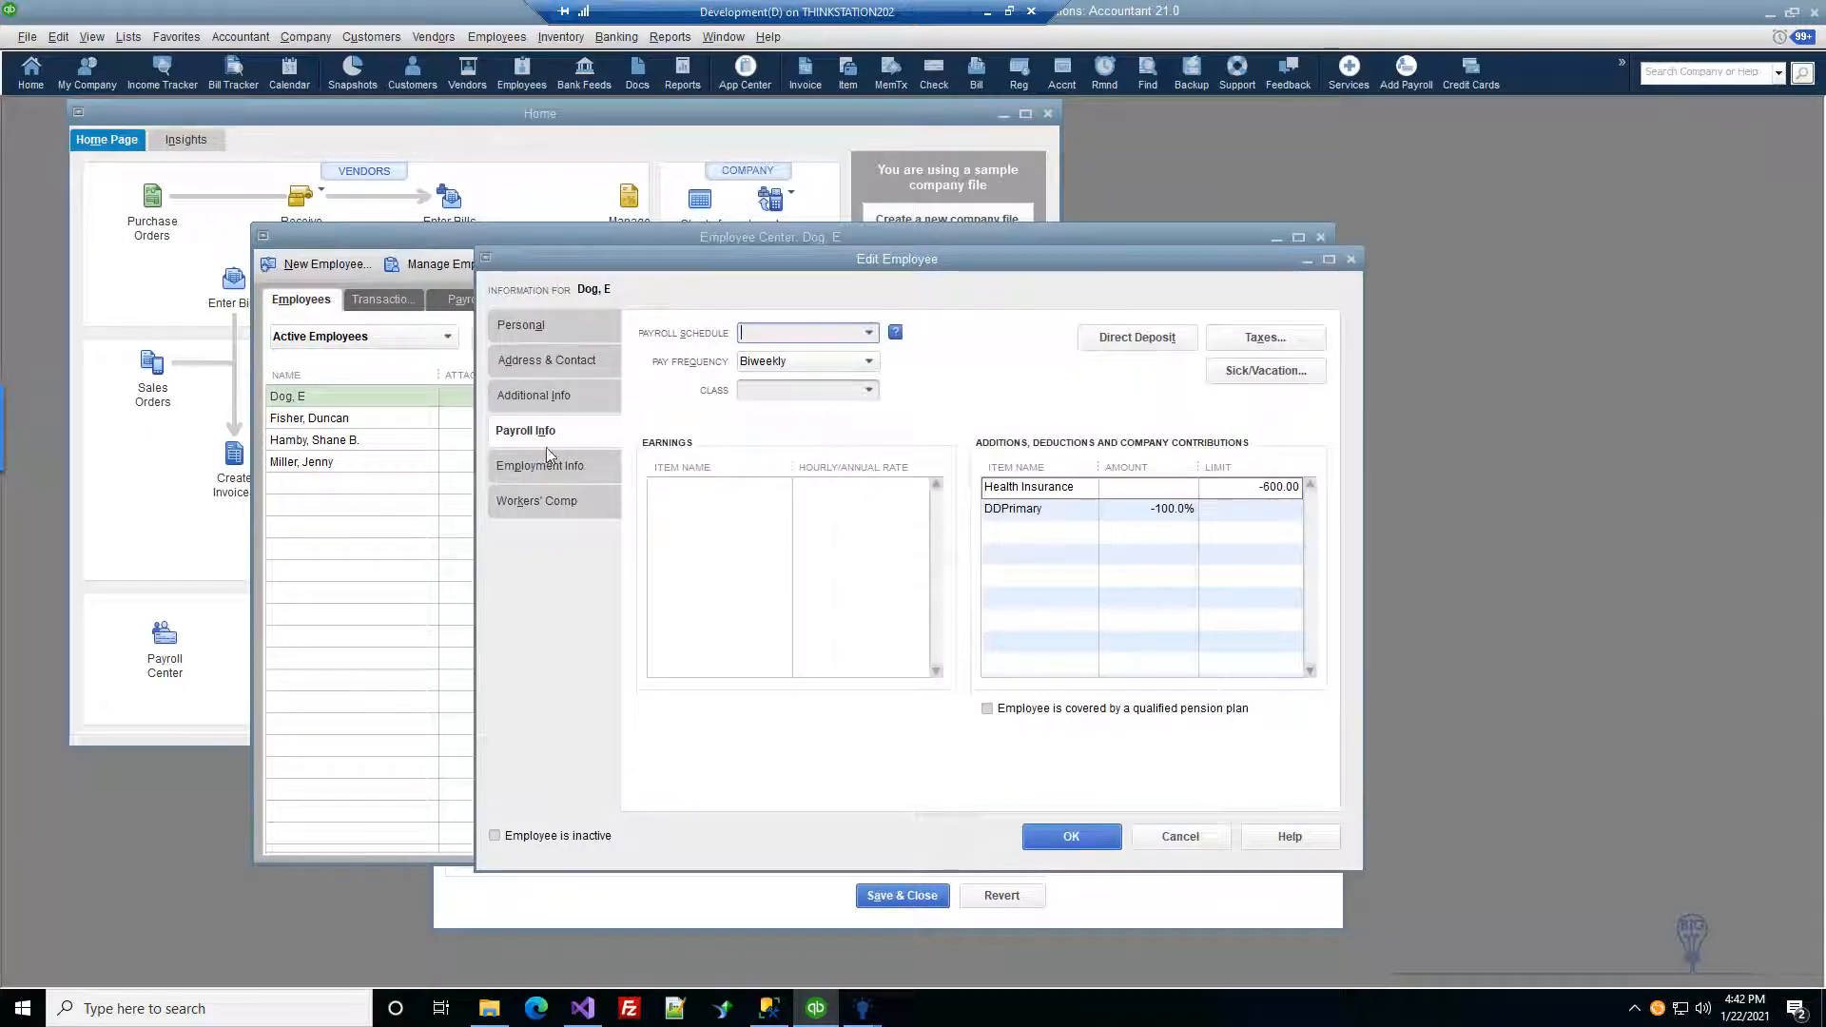
pyautogui.click(538, 394)
pyautogui.click(1171, 442)
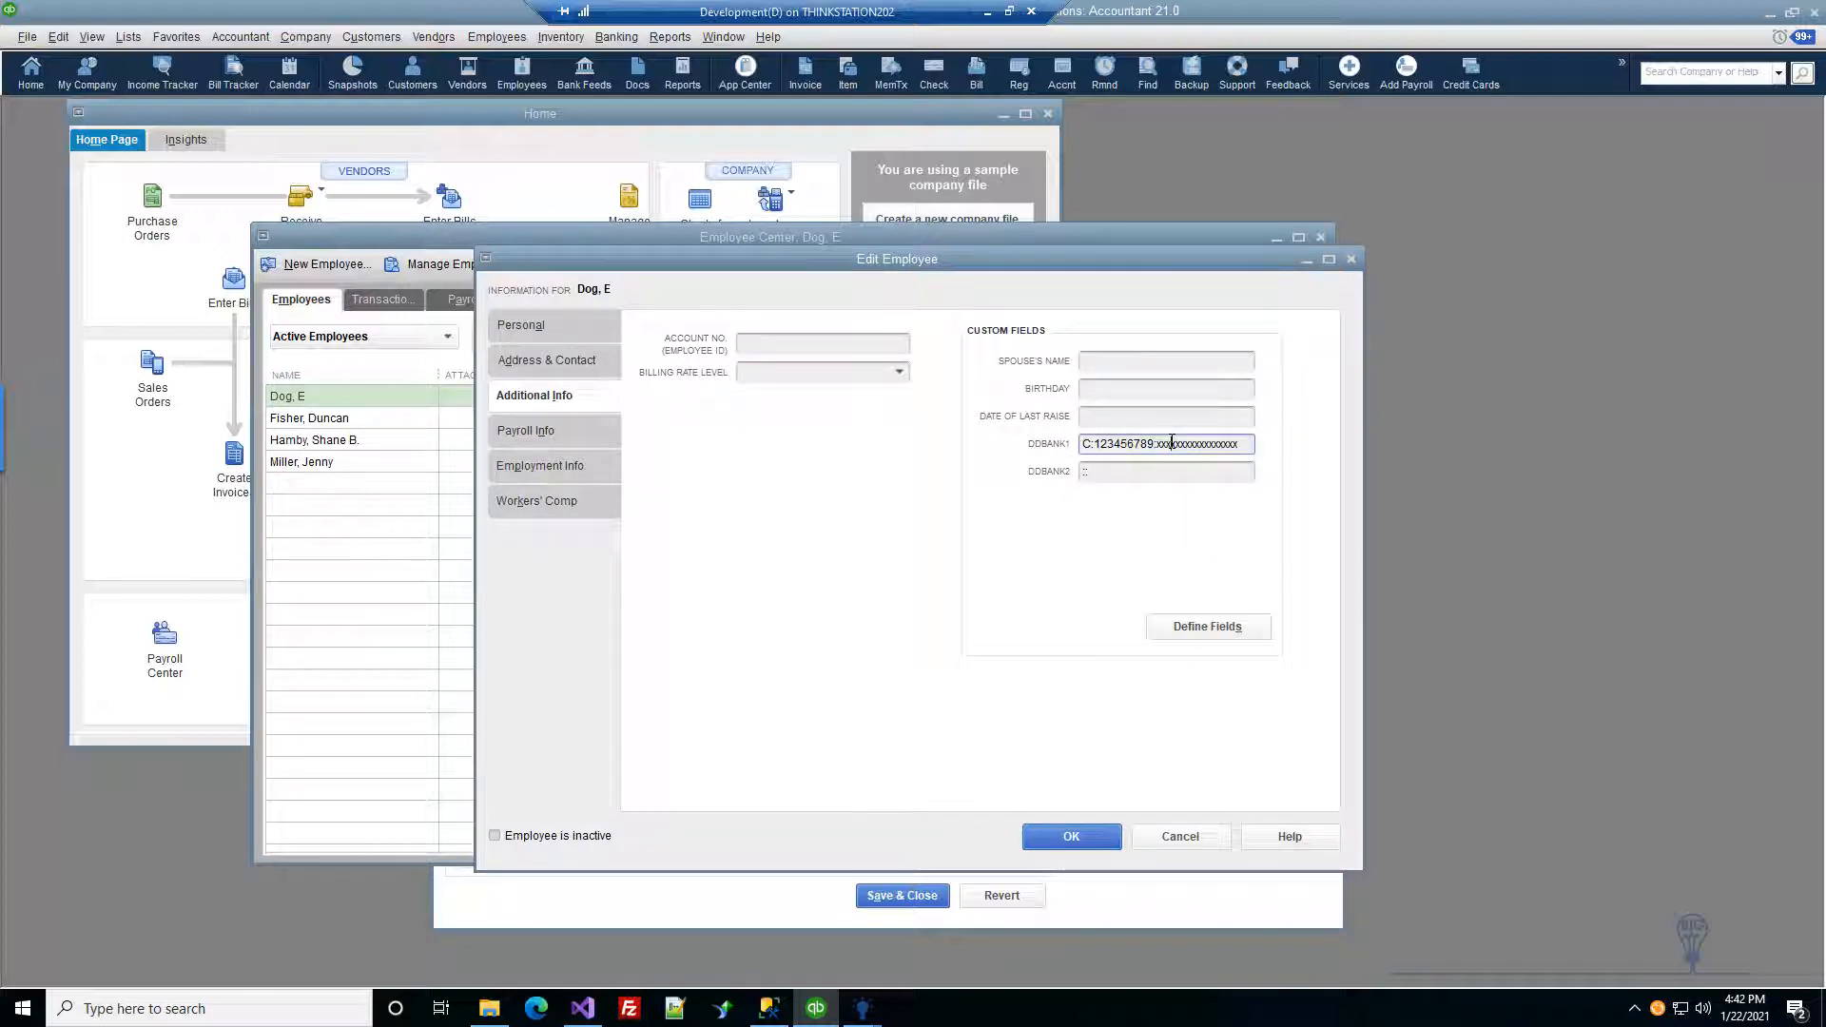
pyautogui.click(1130, 472)
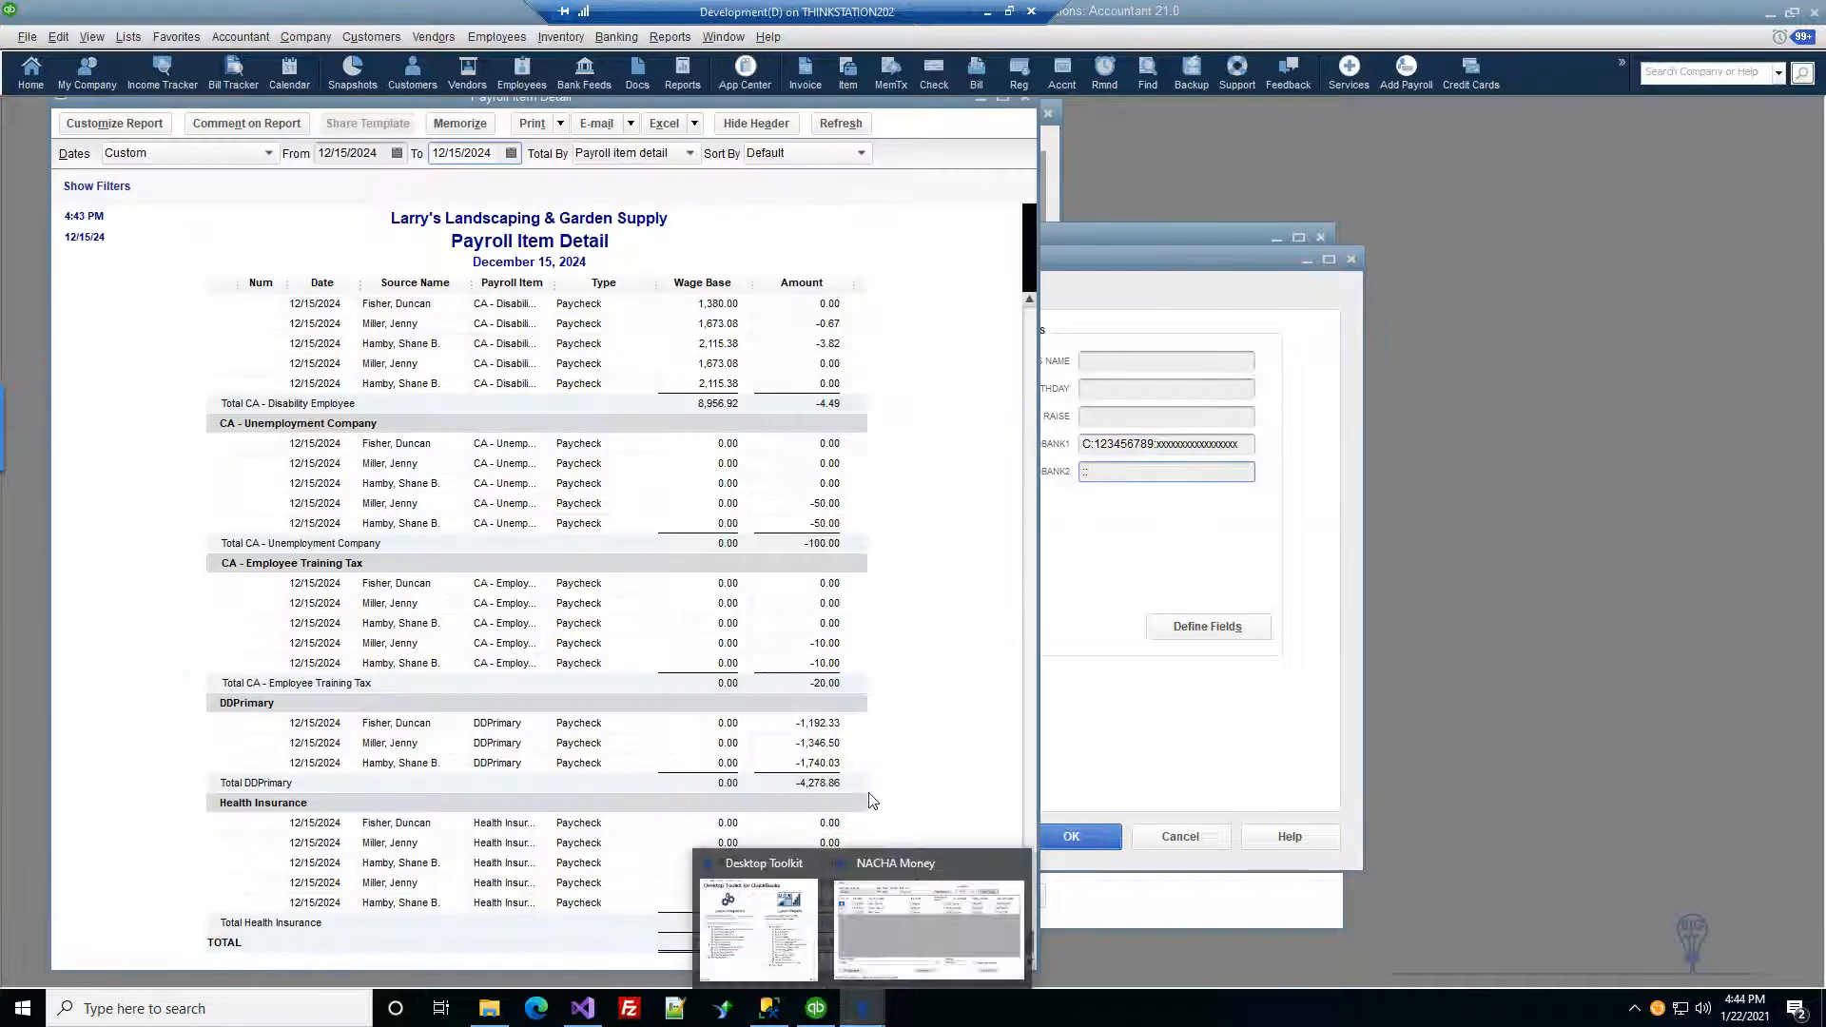
# Step: Show NACHA Money's advanced options and compare its direct deposit lines with the DDPrimary section of the Payroll Item Detail report
pyautogui.click(920, 913)
pyautogui.moveTo(1008, 302); pyautogui.dragTo(1553, 115)
pyautogui.click(1245, 574)
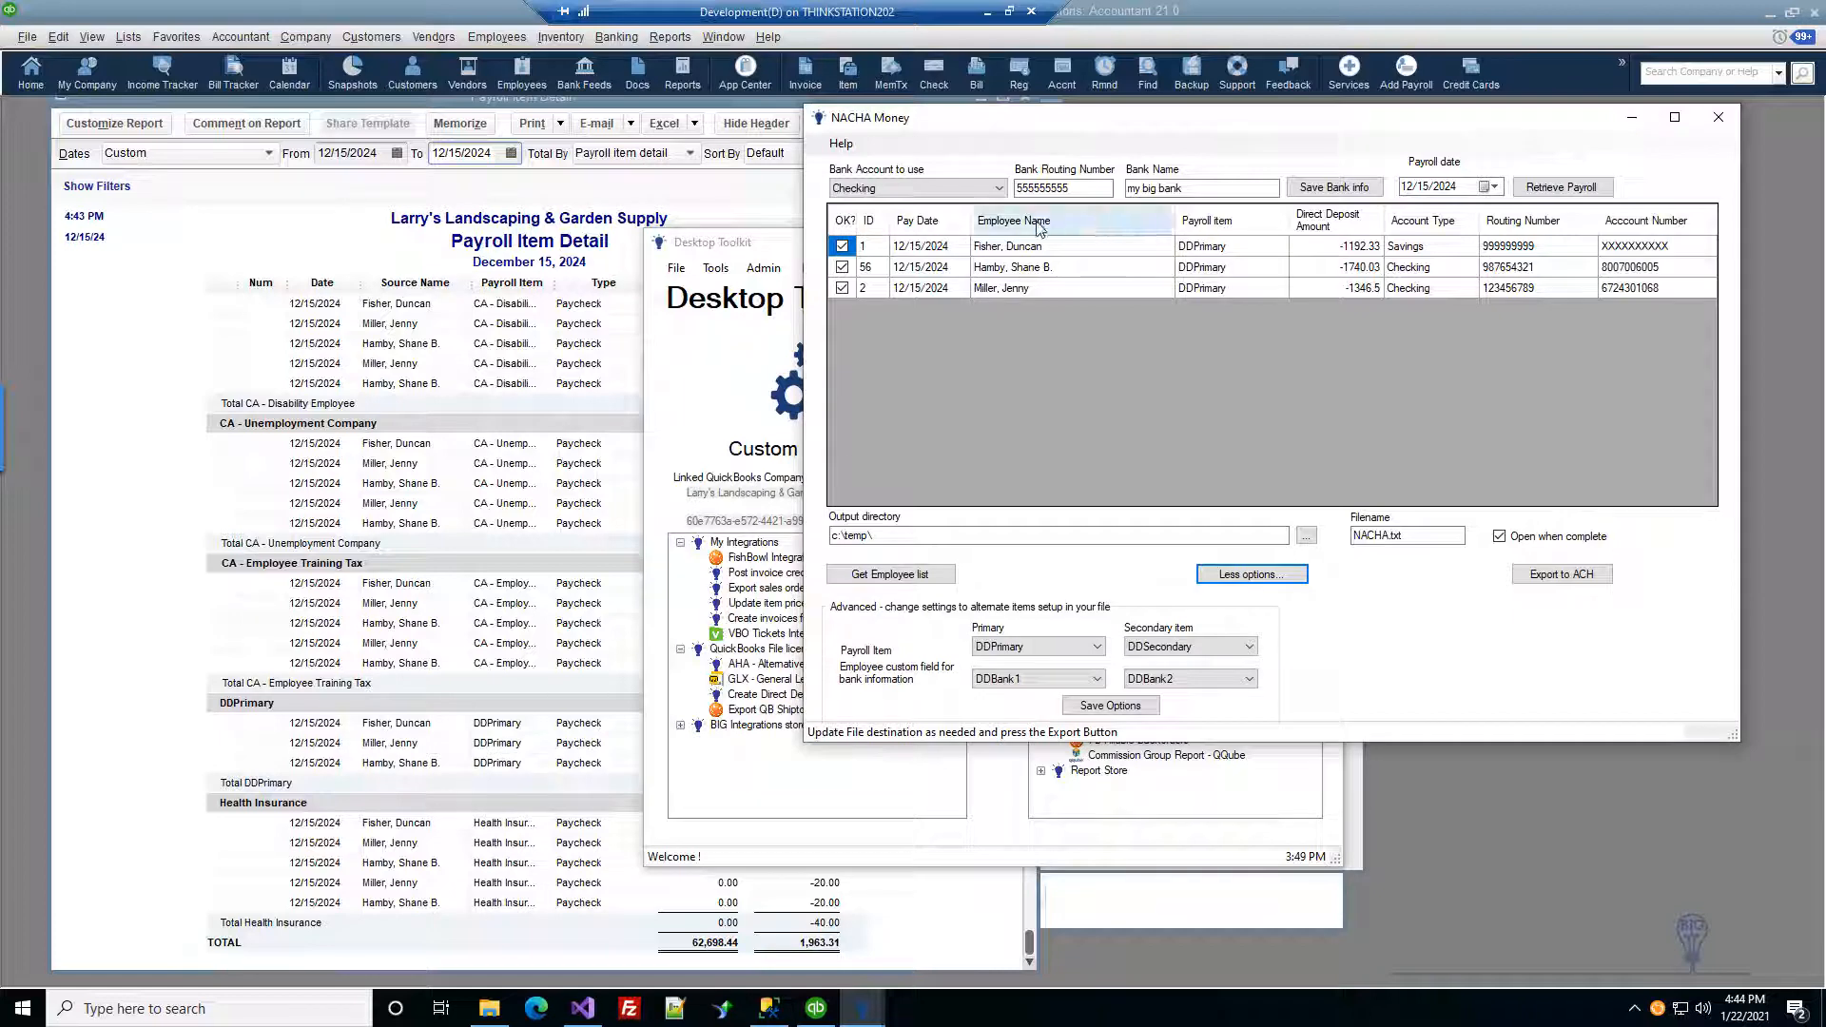
pyautogui.click(537, 746)
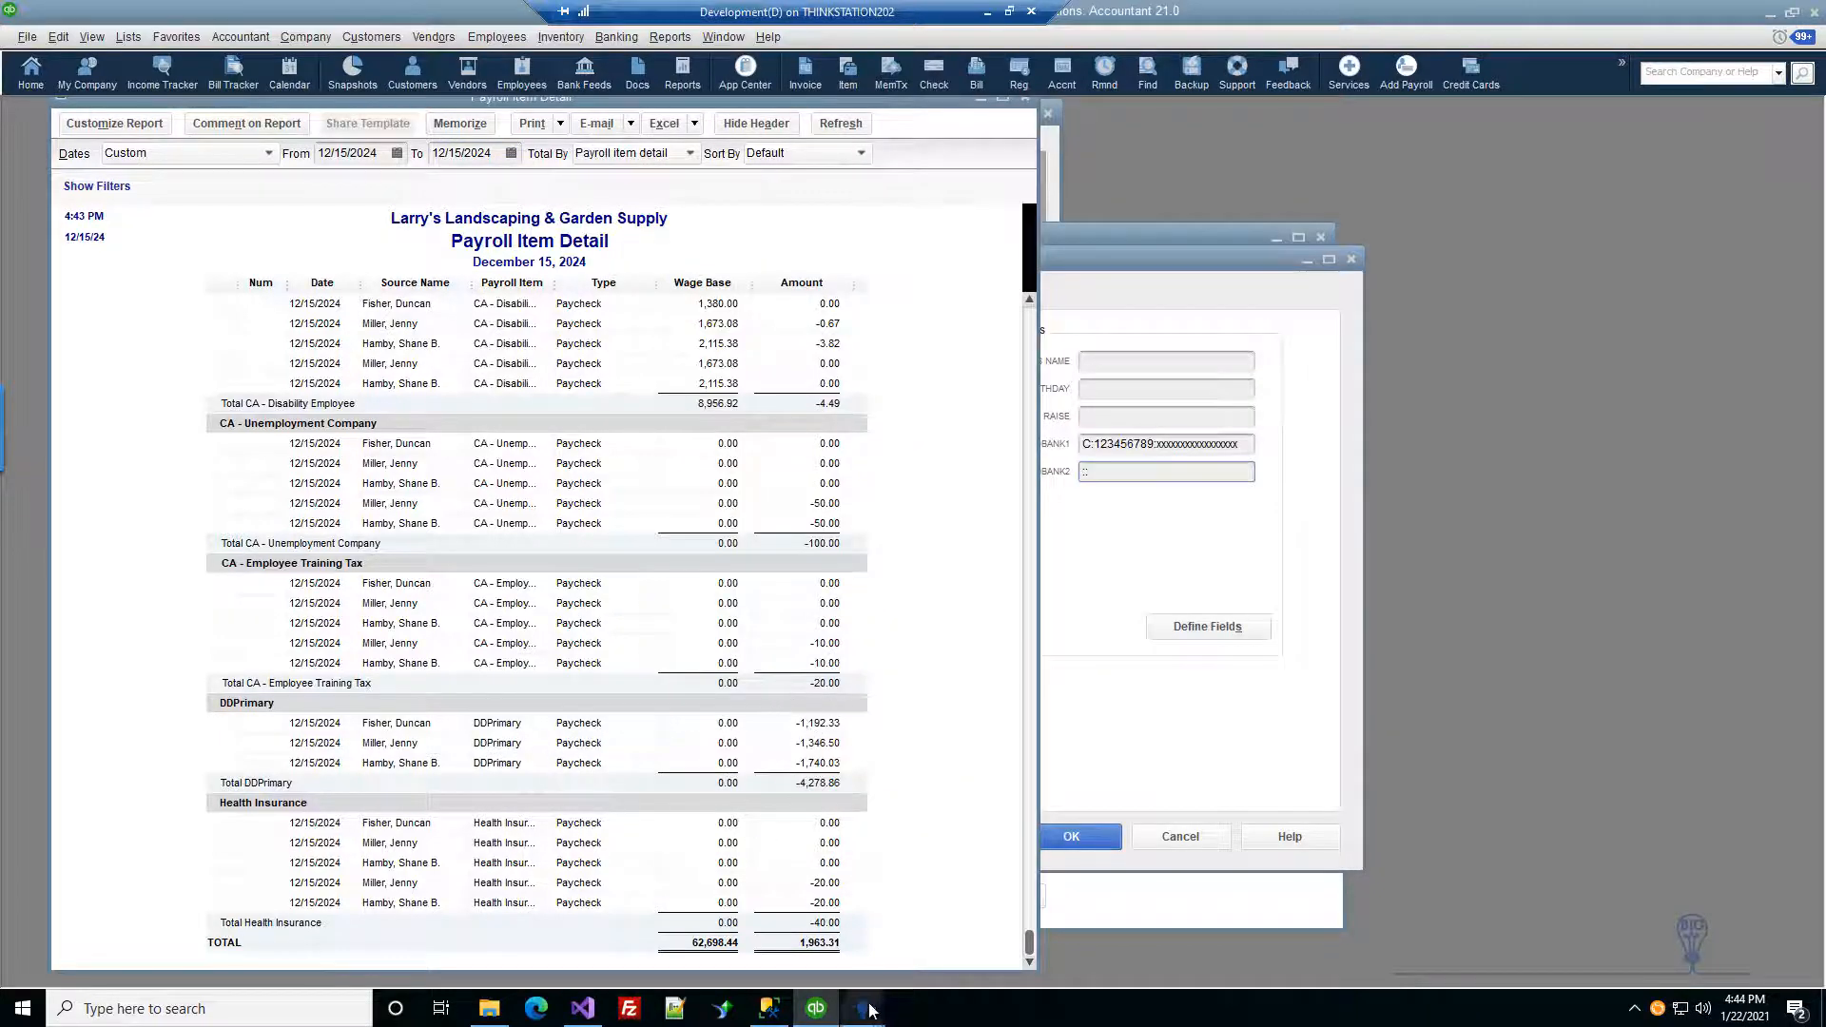
pyautogui.moveTo(862, 1008)
pyautogui.click(944, 928)
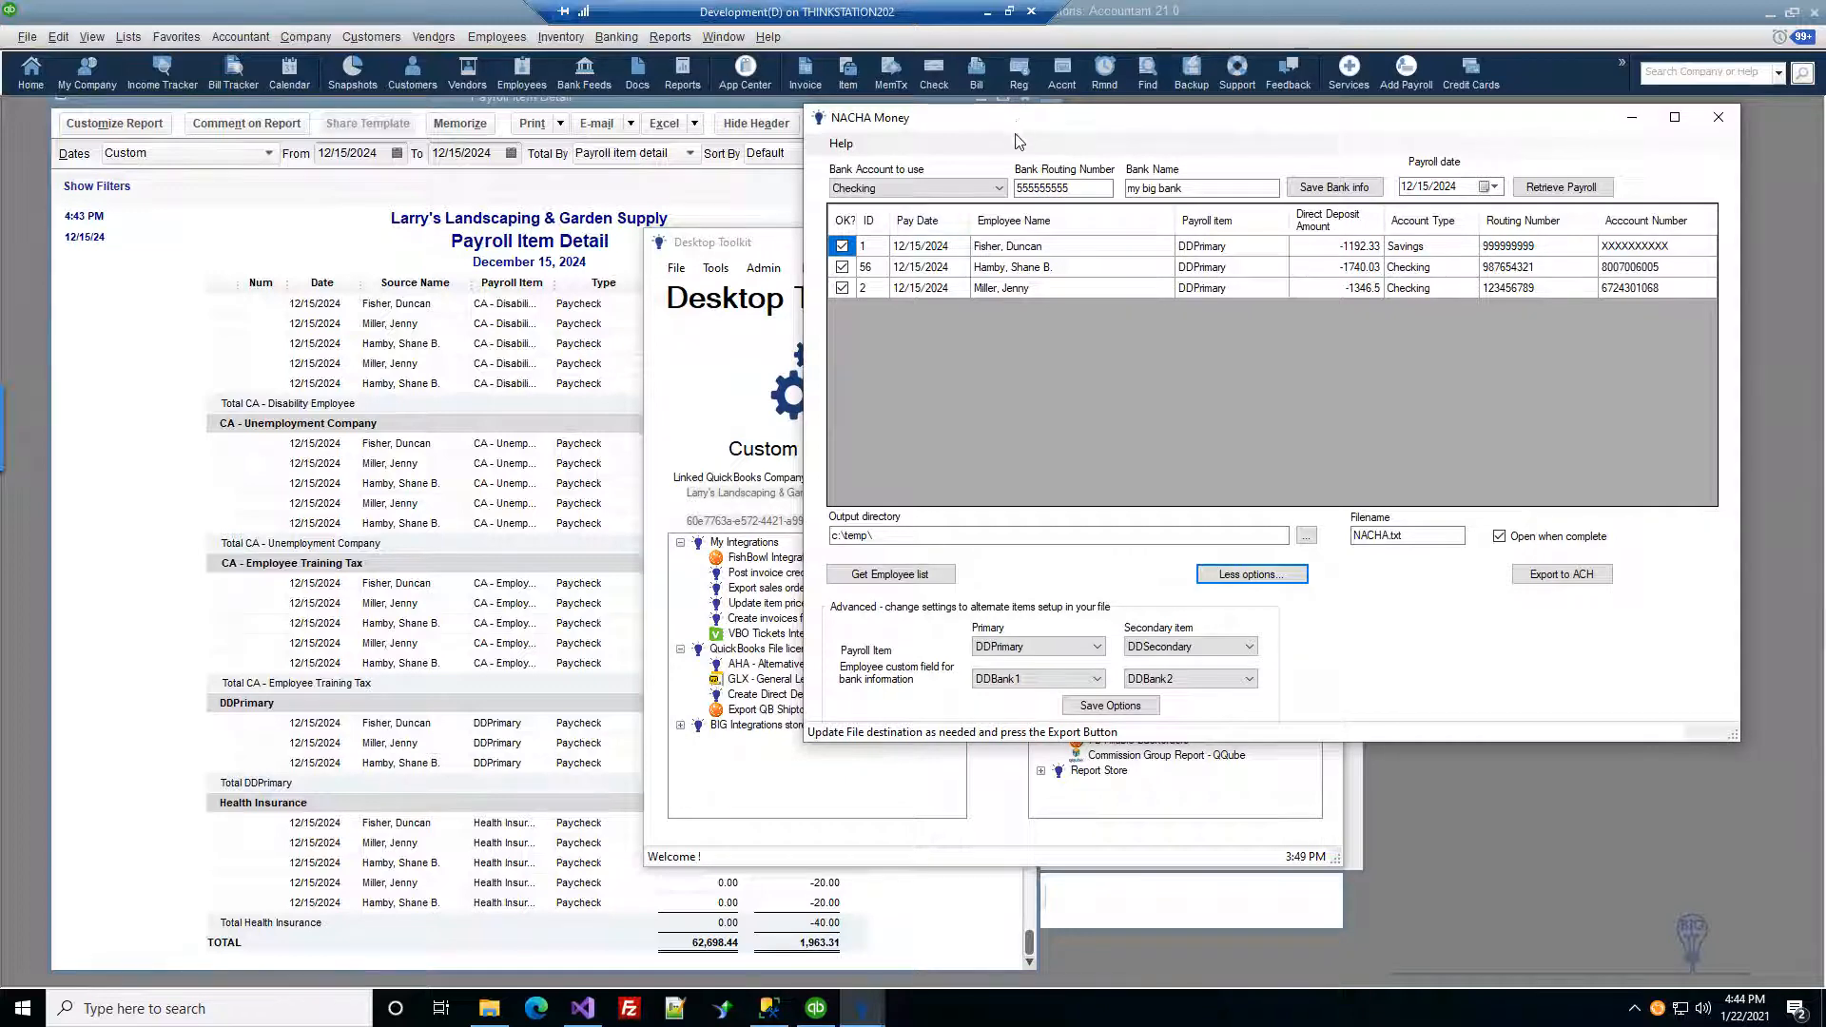
pyautogui.moveTo(1018, 123); pyautogui.dragTo(774, 161)
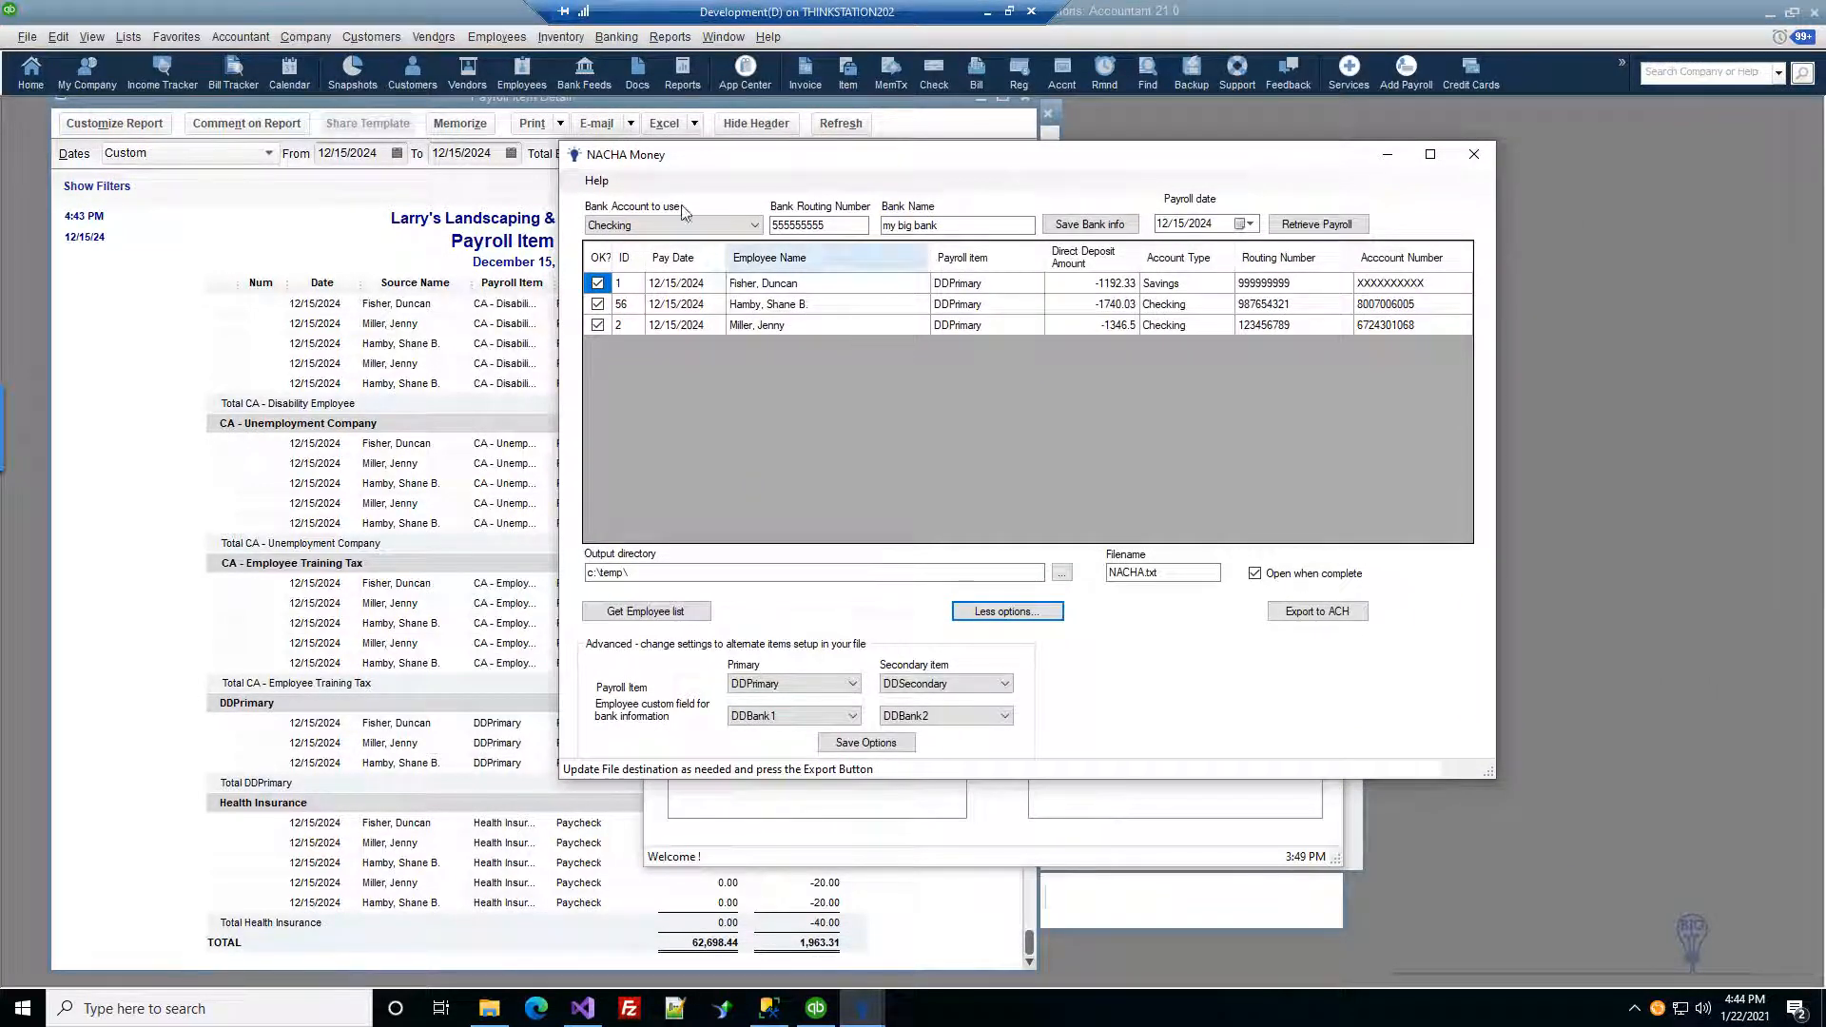
# Step: Shrink the Payroll Item Detail report window, move it aside, and bring NACHA Money back to the front
pyautogui.click(646, 99)
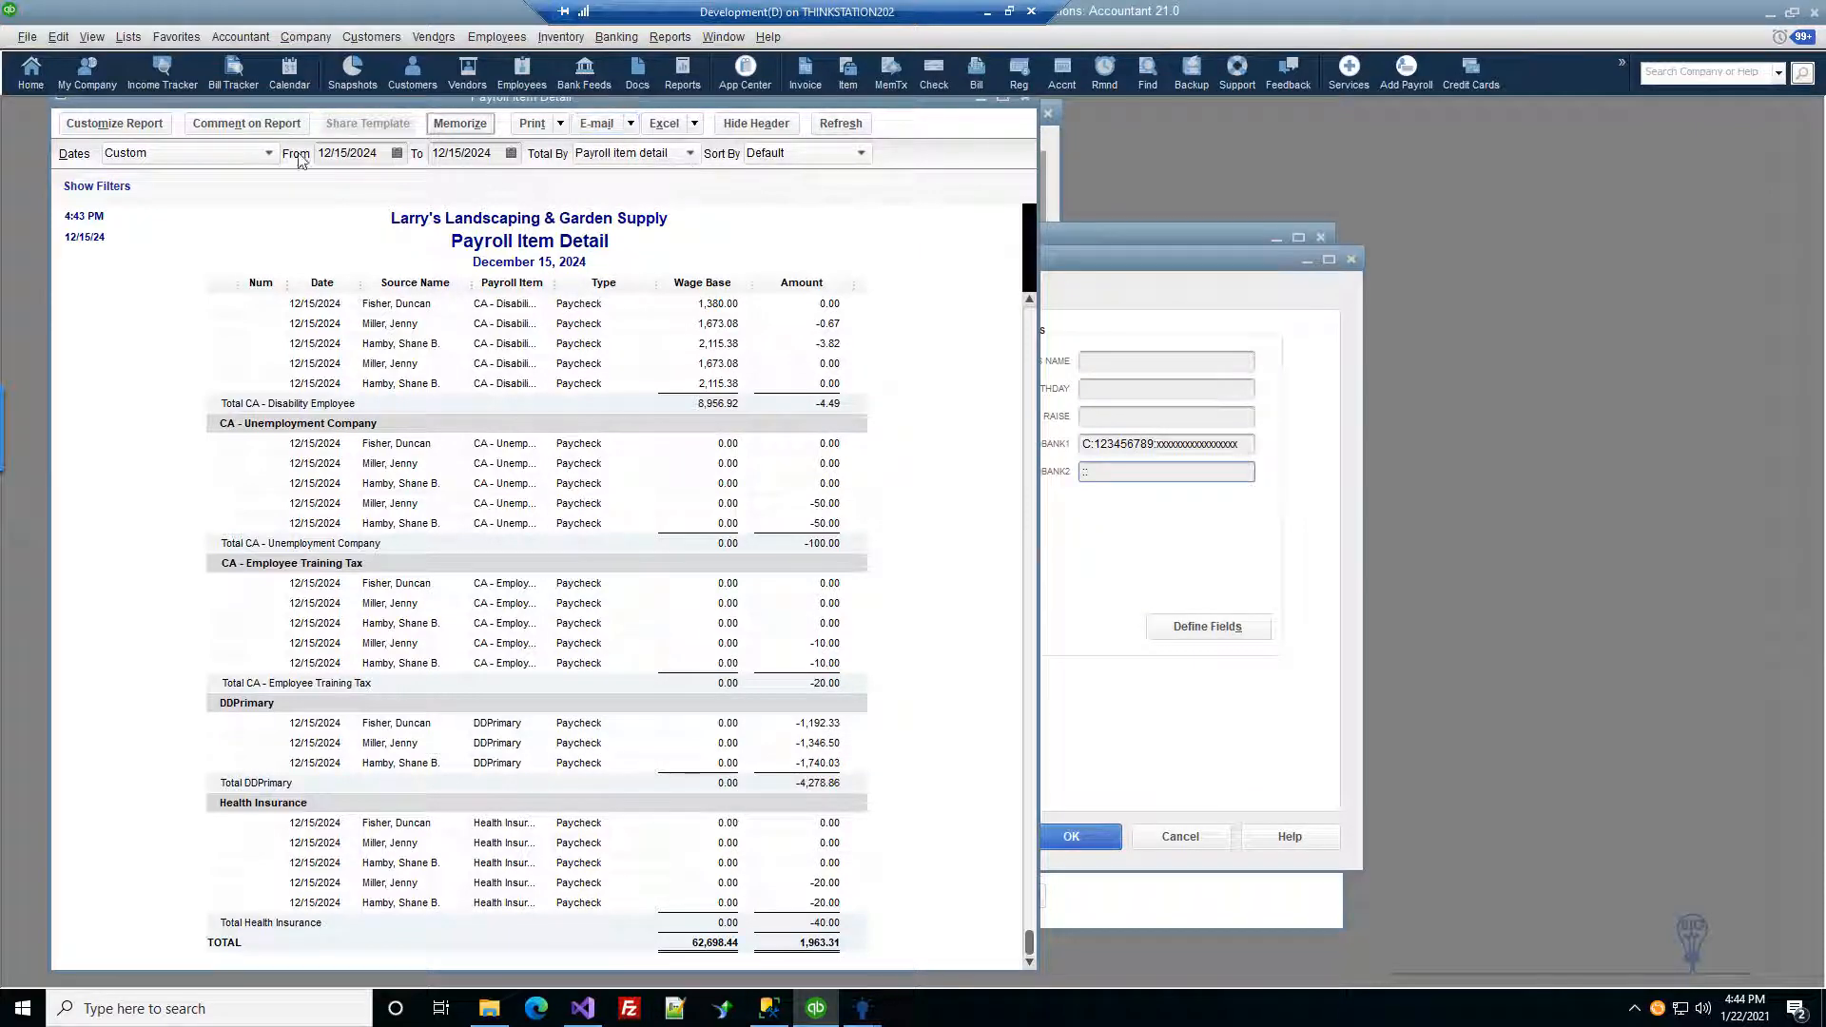
pyautogui.moveTo(55, 969); pyautogui.dragTo(164, 864)
pyautogui.moveTo(323, 99); pyautogui.dragTo(268, 266)
pyautogui.moveTo(455, 263); pyautogui.dragTo(1122, 142)
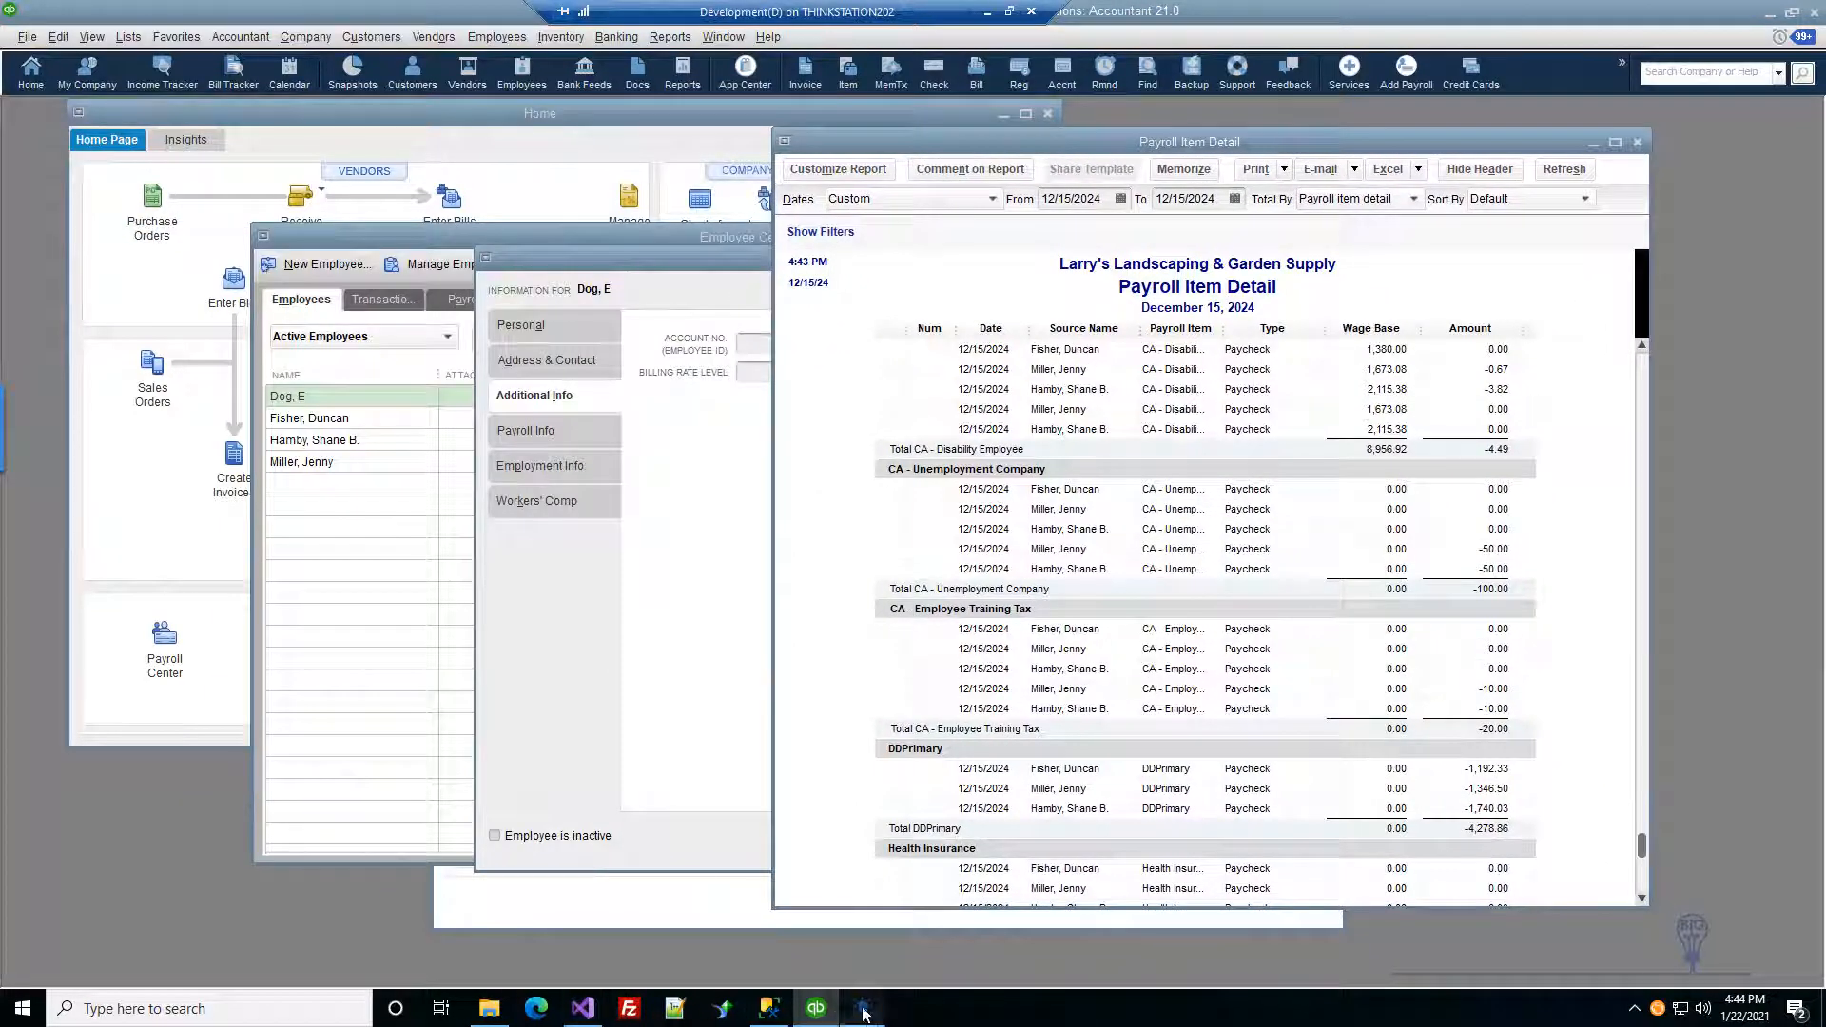
pyautogui.moveTo(862, 1008)
pyautogui.click(908, 917)
pyautogui.moveTo(1189, 158); pyautogui.dragTo(1001, 208)
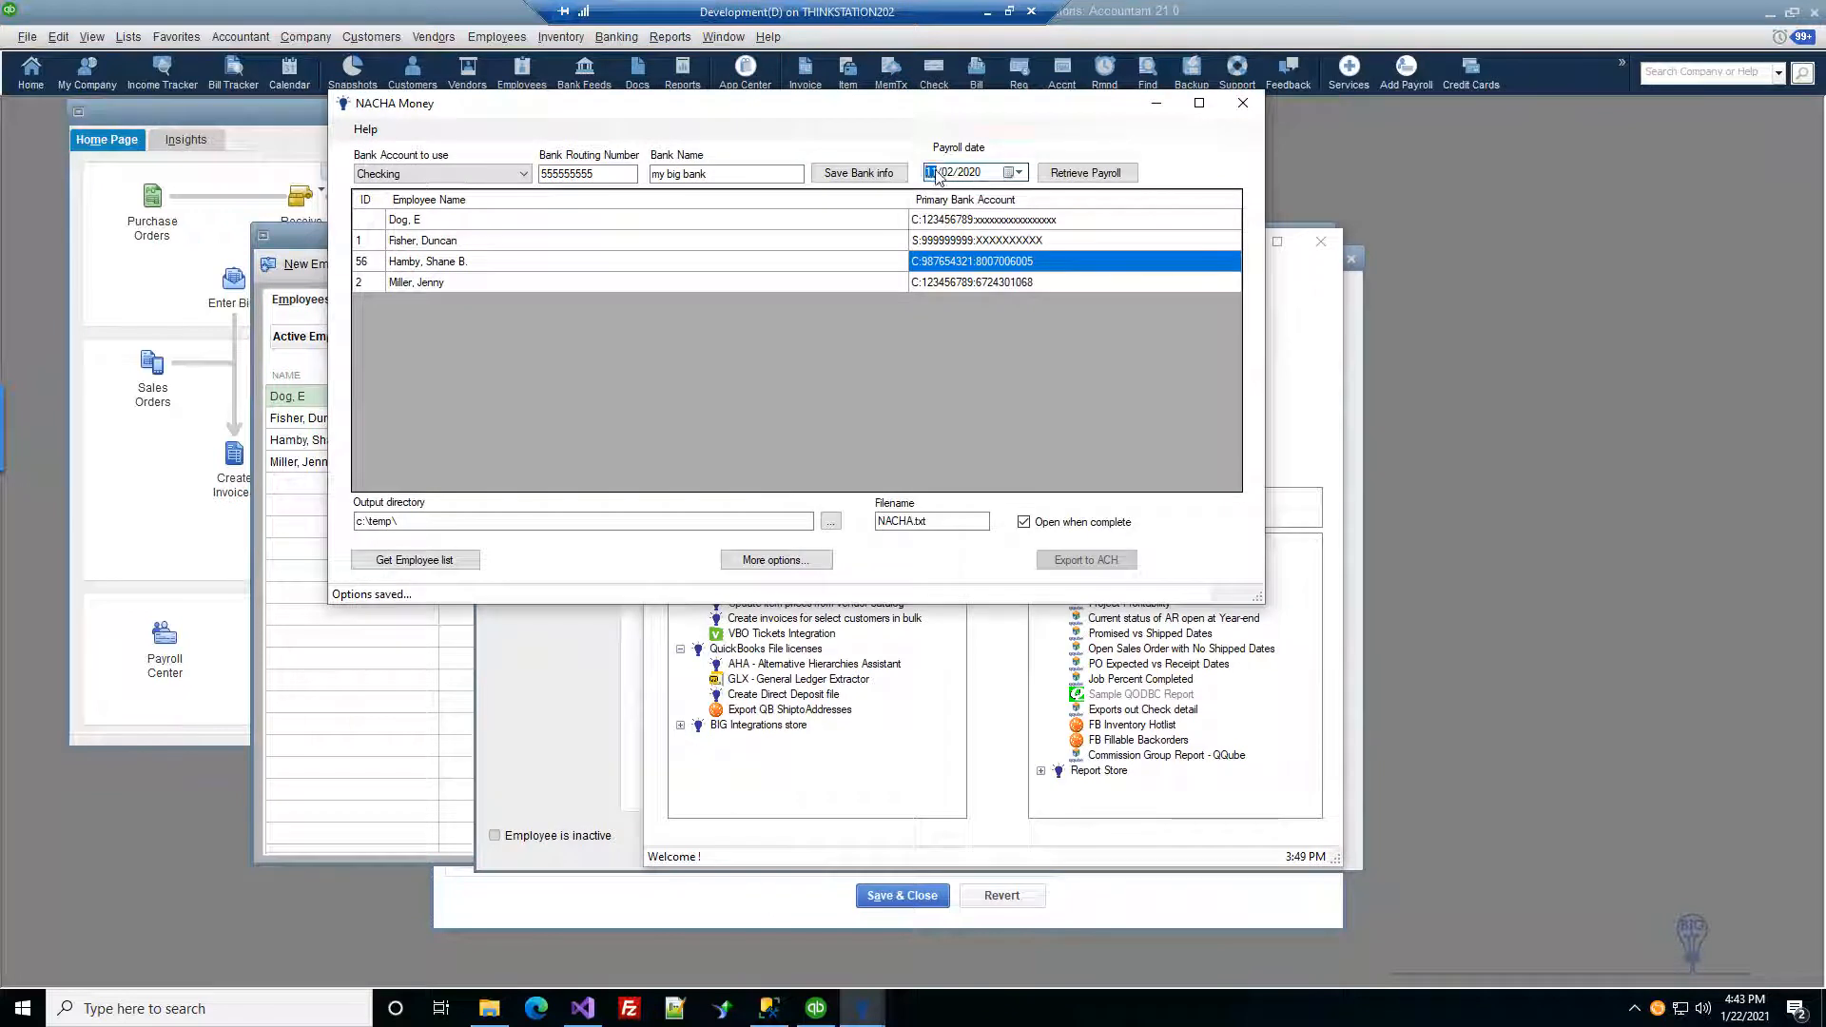
# Step: Set the payroll date to 12/15/2024 and retrieve that date's direct deposit payroll
pyautogui.write('12')
pyautogui.press('Right')
pyautogui.press('Right')
pyautogui.click(1056, 170)
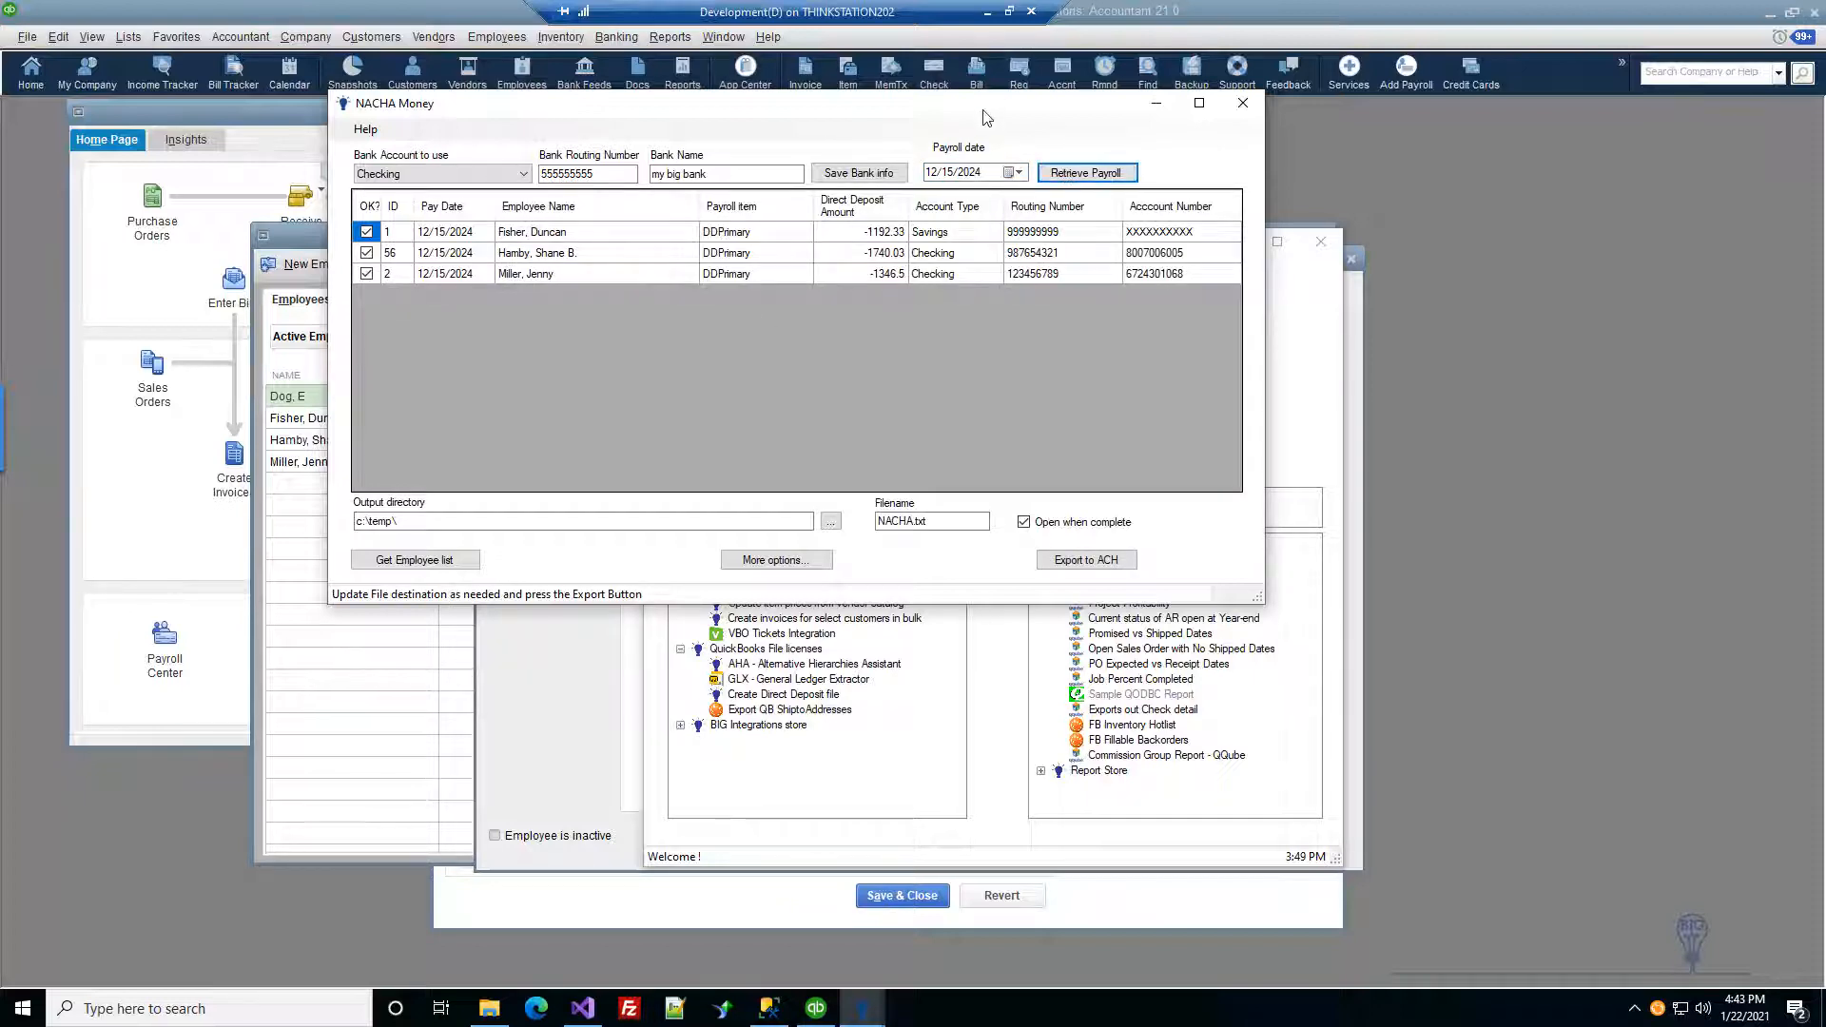
# Step: Move the NACHA Money window aside, then switch to QuickBooks and open the Payroll Item Detail report
pyautogui.moveTo(989, 107); pyautogui.dragTo(918, 316)
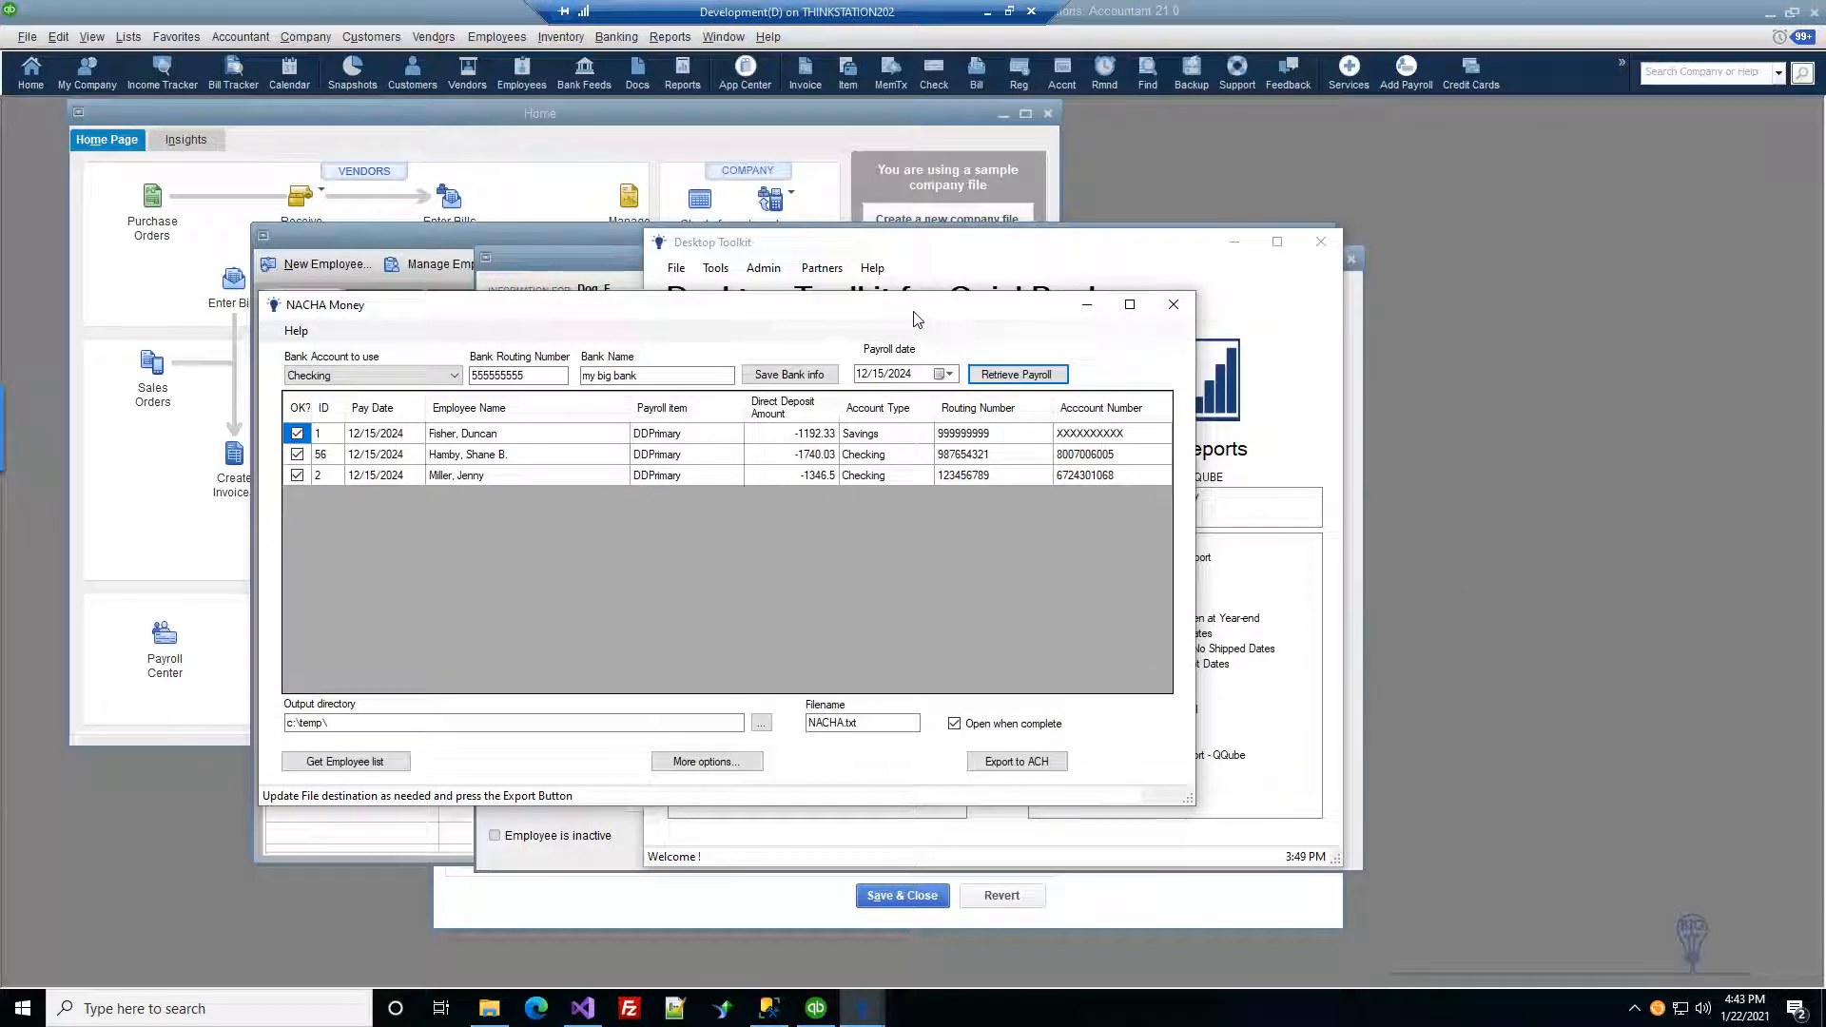
pyautogui.click(669, 36)
pyautogui.moveTo(814, 379)
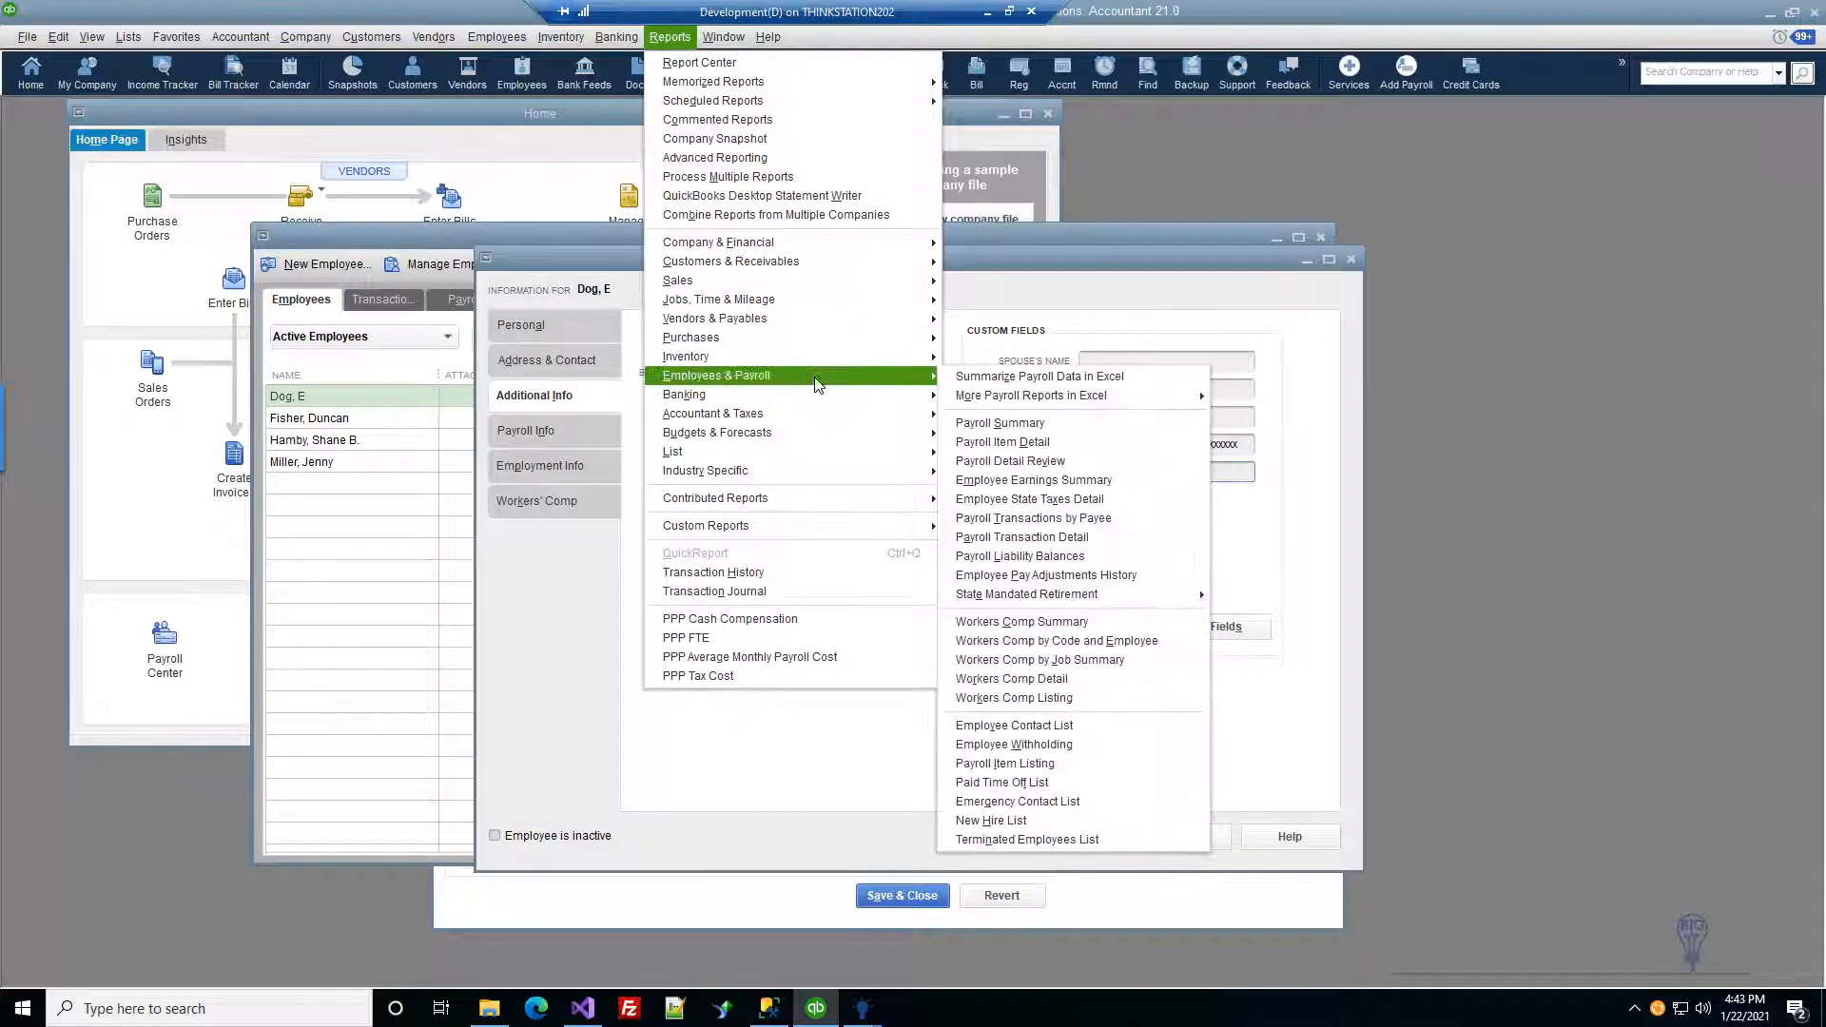
pyautogui.click(1072, 443)
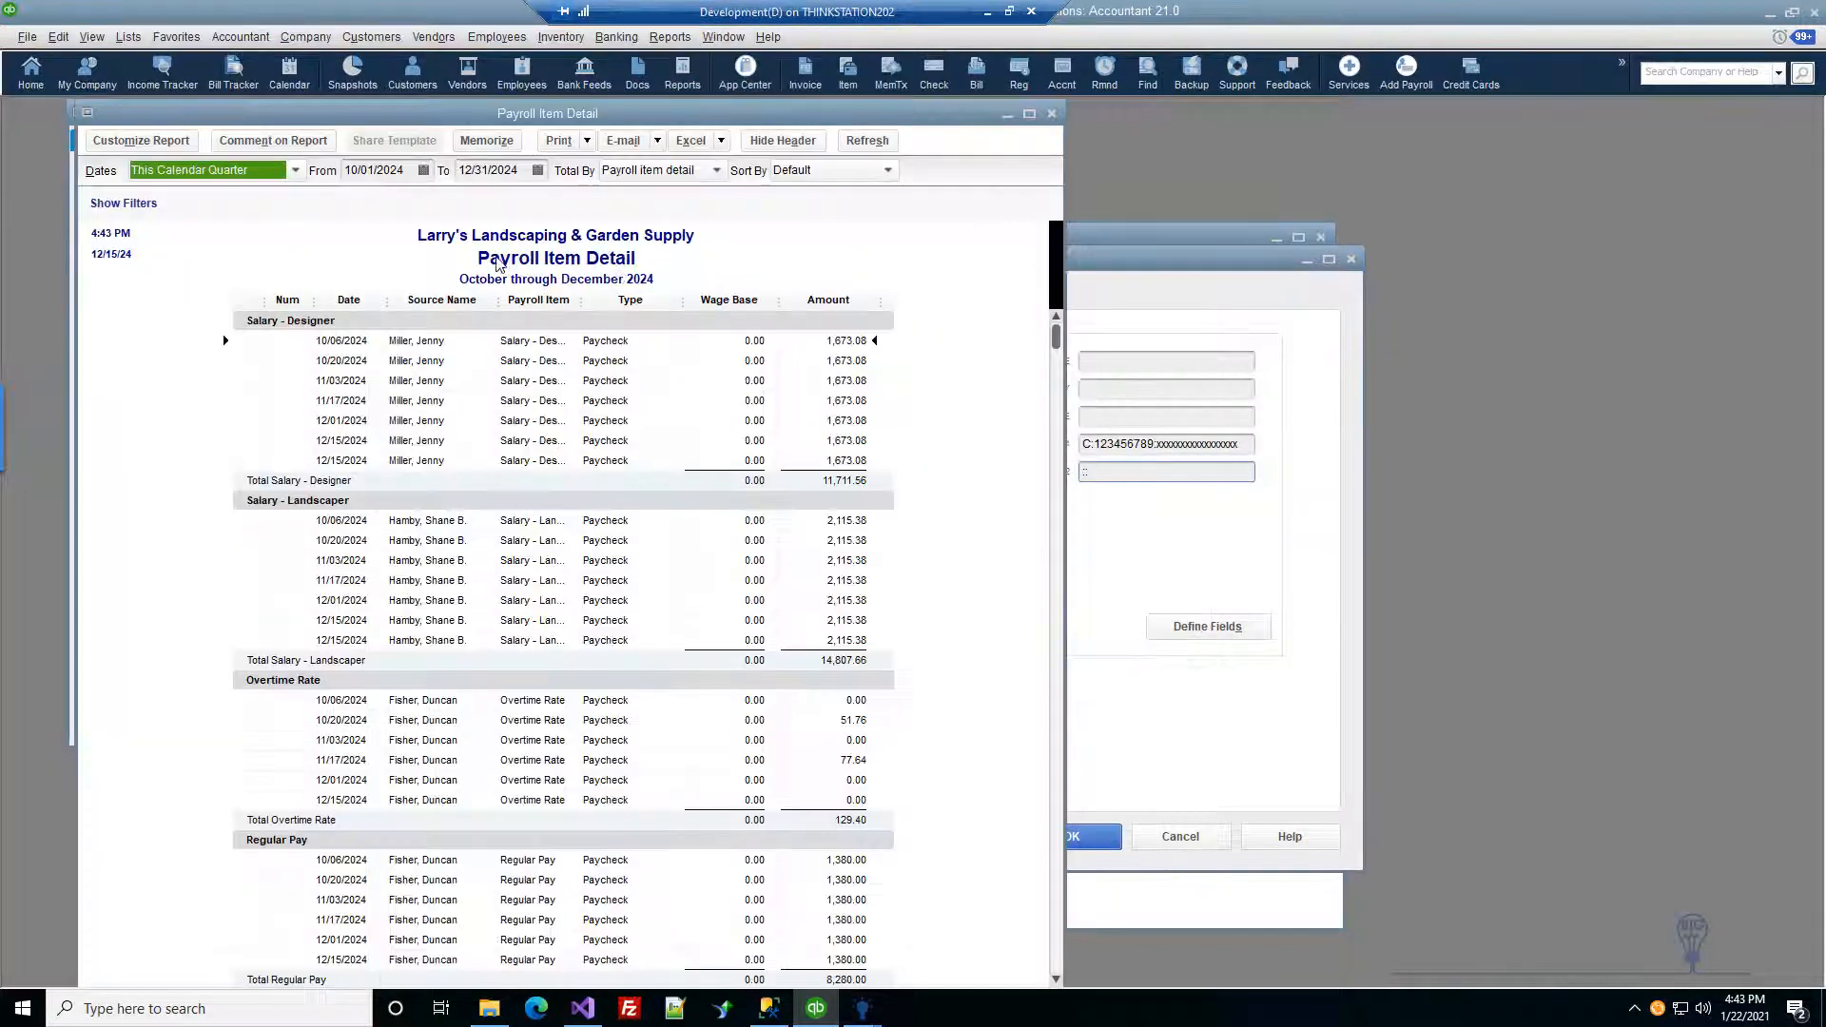
# Step: Set the Payroll Item Detail report's start date to 12/15/2024
pyautogui.click(380, 172)
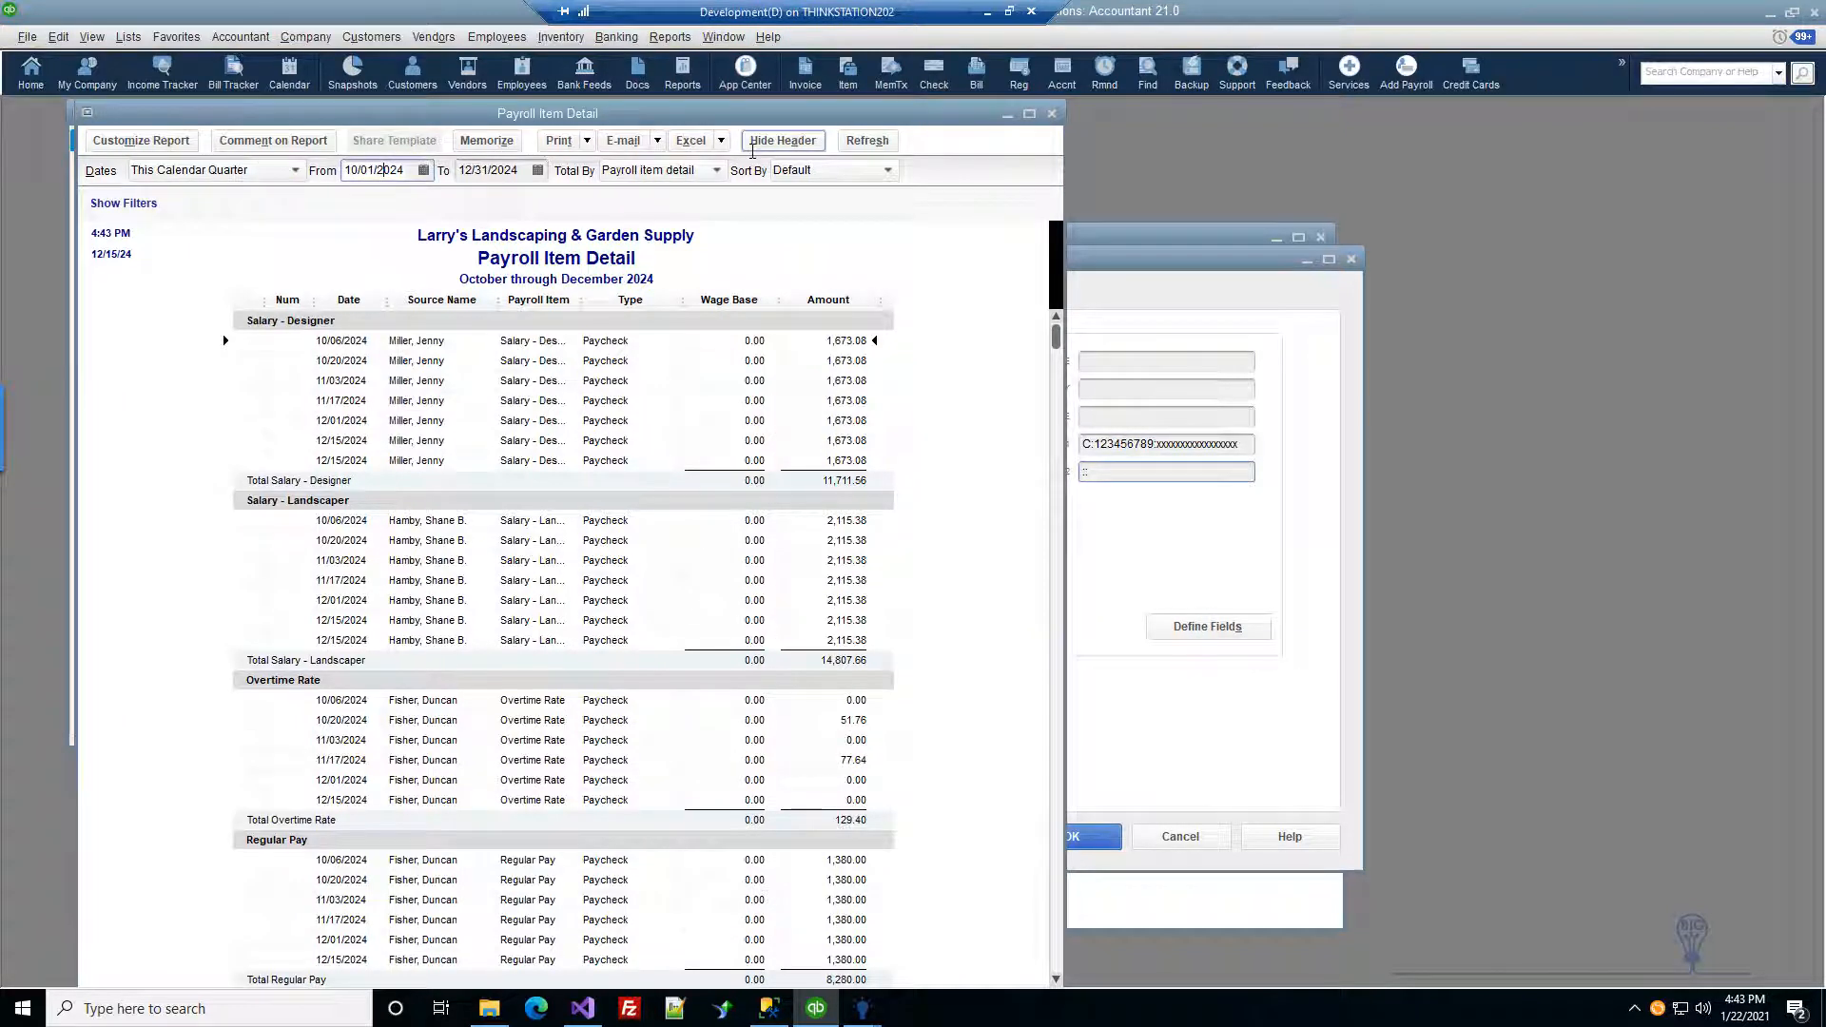
pyautogui.hotkey('shift', 'Right')
pyautogui.hotkey('shift', 'Right')
pyautogui.press('BackSpace')
pyautogui.write('5')
pyautogui.press('Home')
pyautogui.hotkey('shift', 'End')
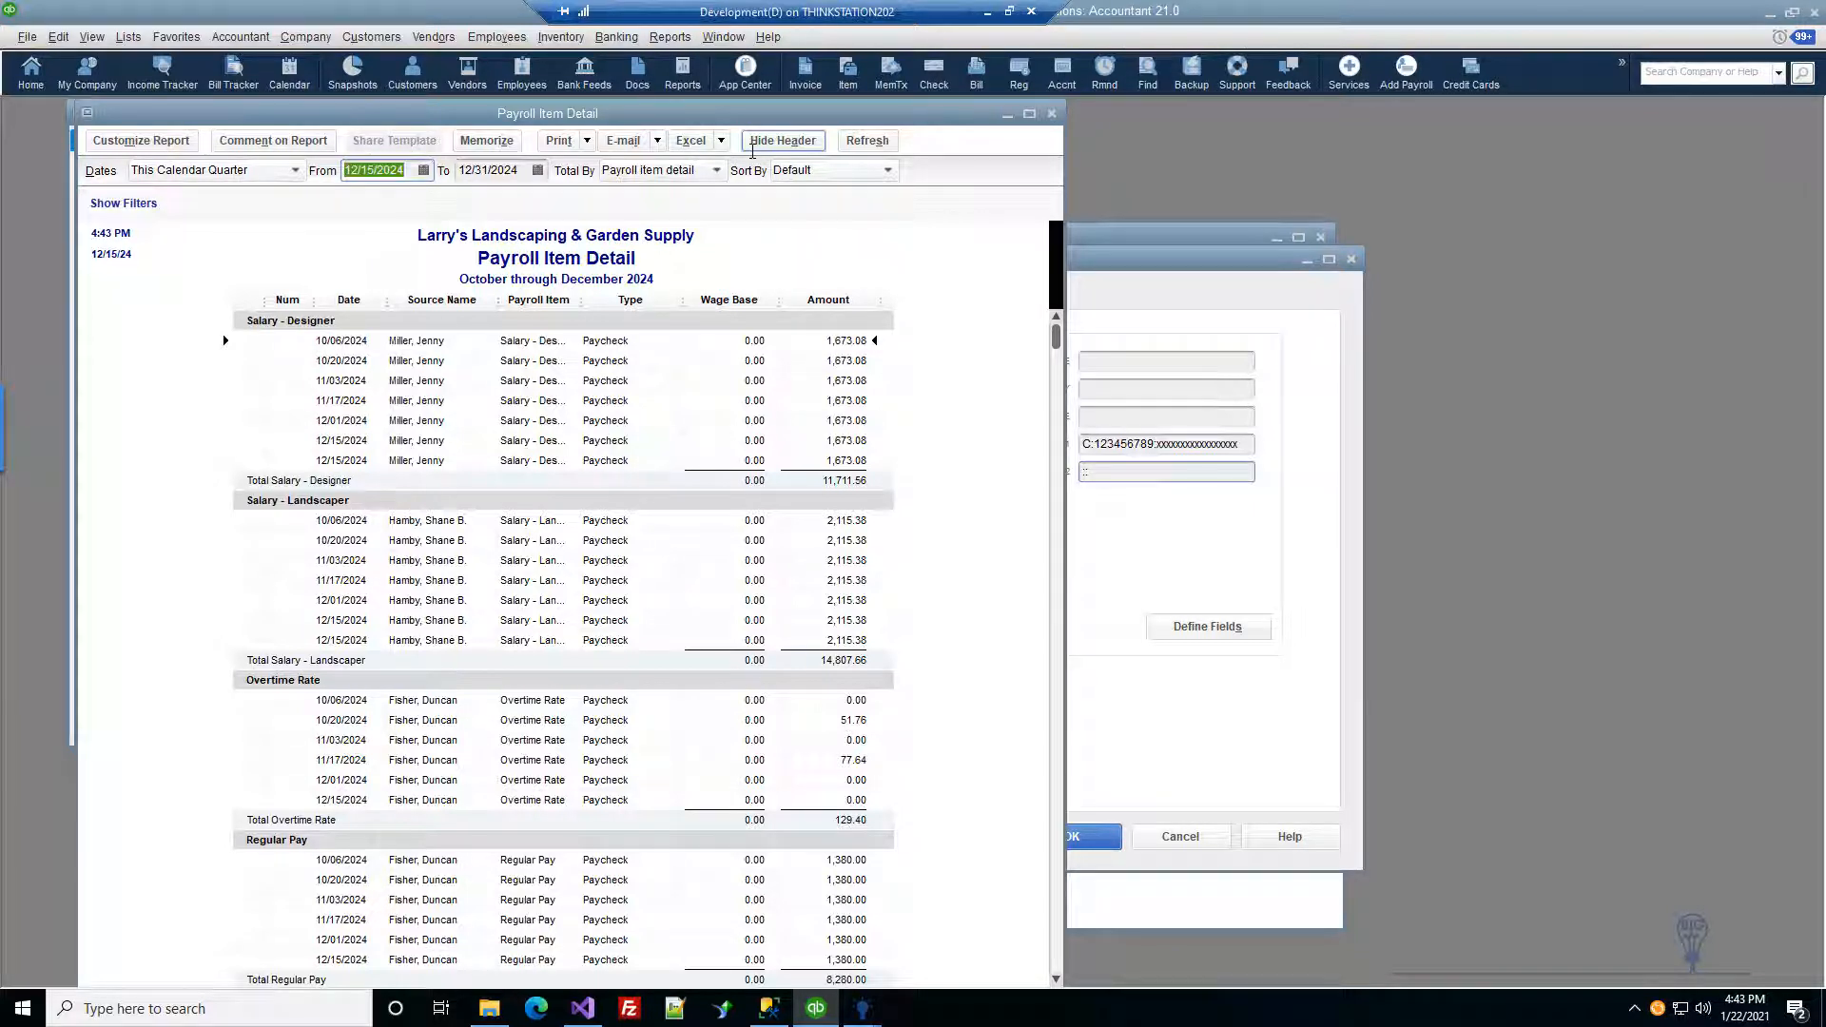
pyautogui.press('Tab')
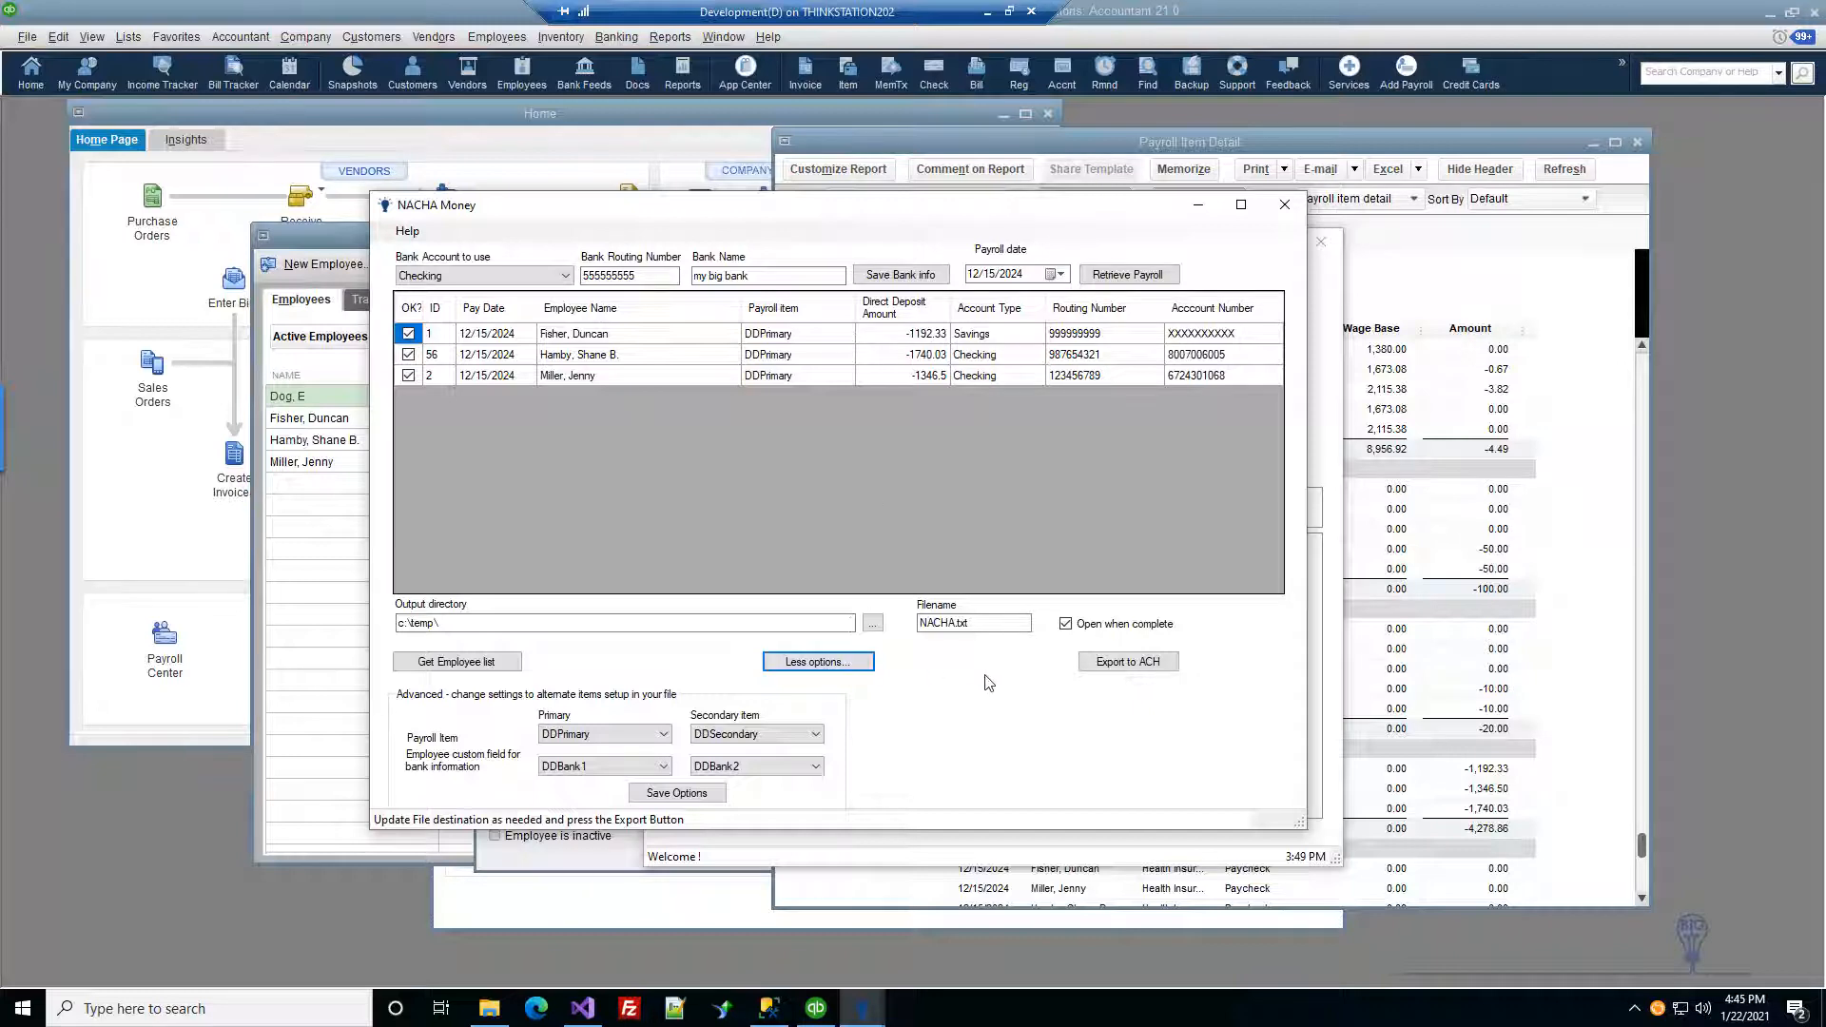
# Step: In NACHA Money, export the retrieved 12/15/2024 direct deposits to the ACH file NACHA.txt in c:\temp\
pyautogui.click(1131, 665)
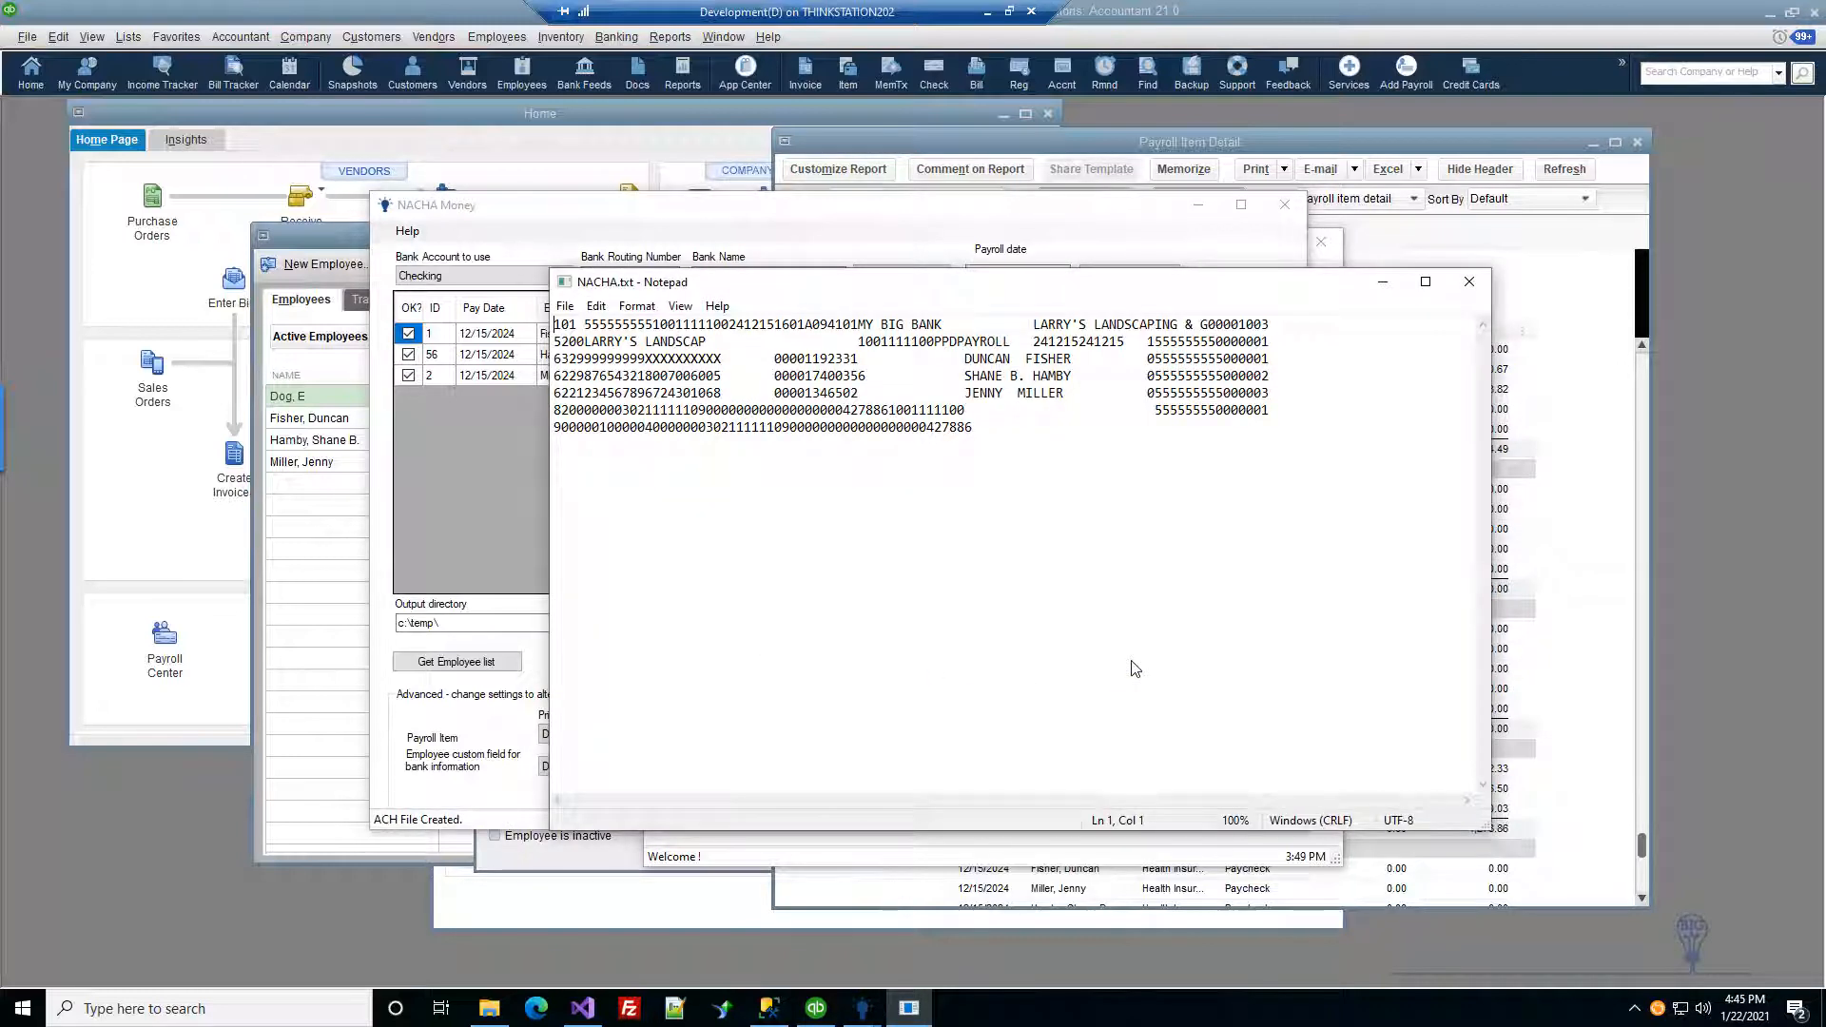